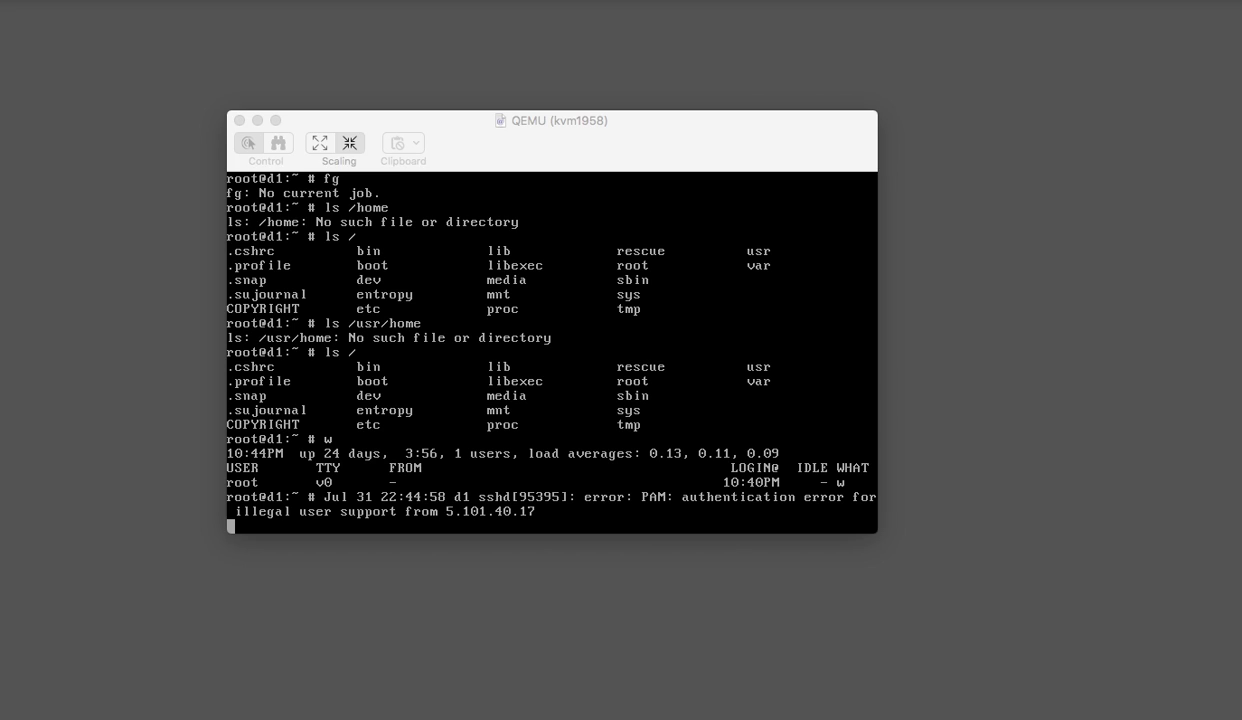
- Arrange the SolusVM control panel window in front of the QEMU console
{"action": "left_click_drag", "start_coordinate": [812, 719], "coordinate": [807, 562]}
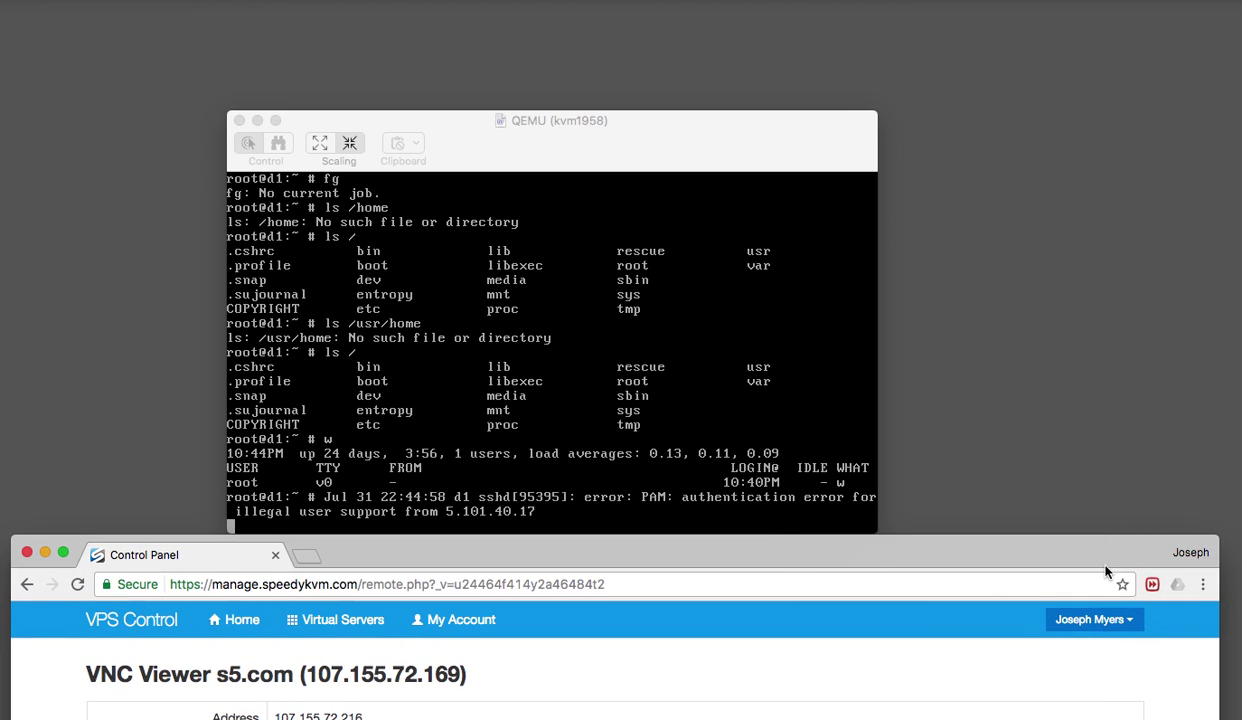
{"action": "left_click_drag", "start_coordinate": [1097, 545], "coordinate": [1241, 495]}
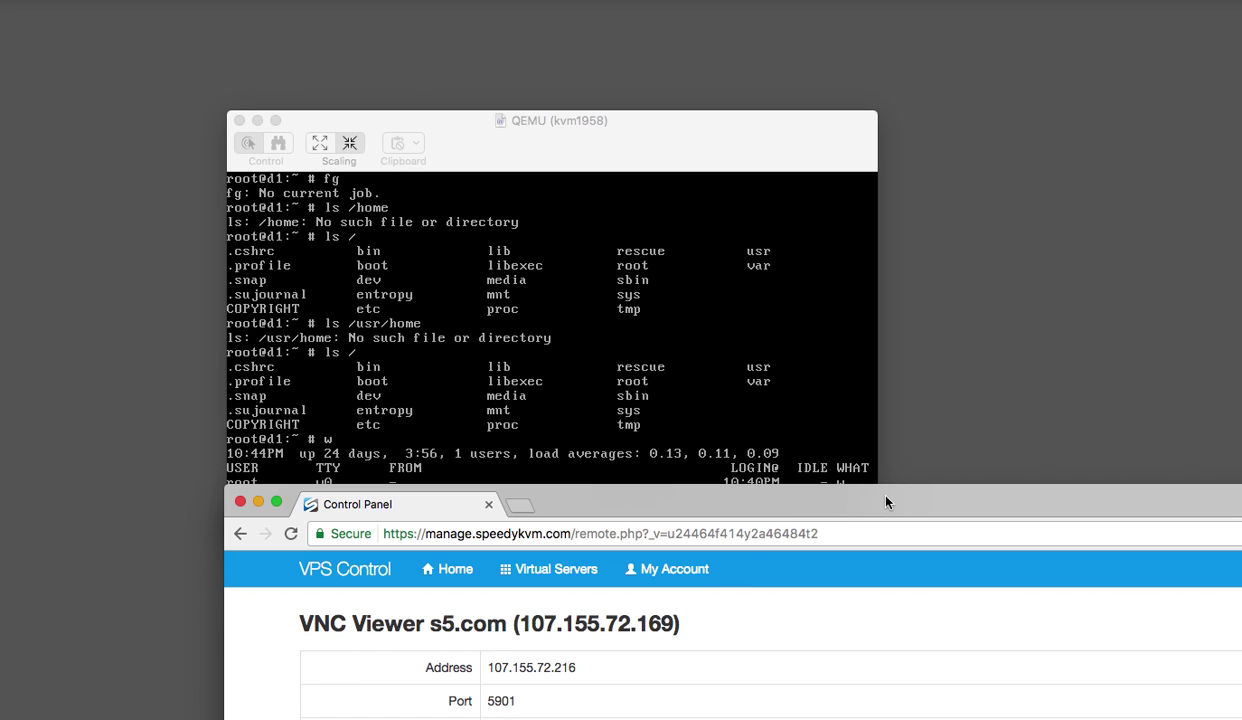
{"action": "left_click_drag", "start_coordinate": [891, 500], "coordinate": [730, 718]}
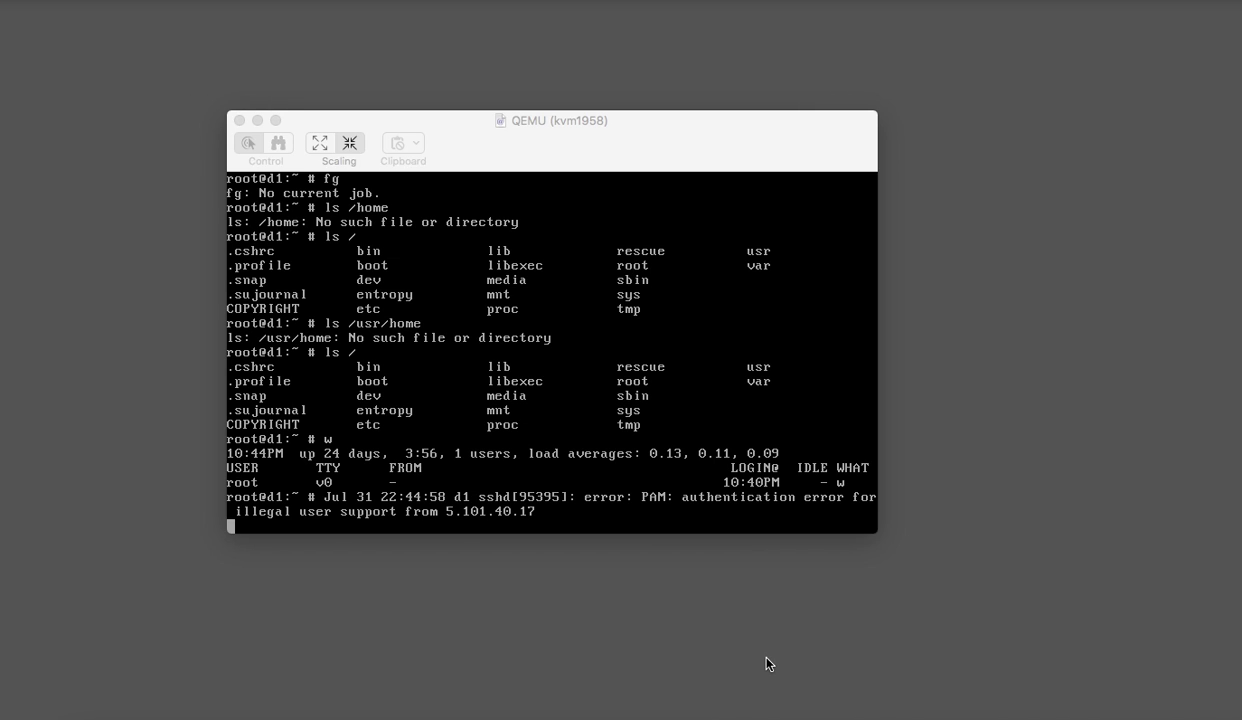
{"action": "left_click_drag", "start_coordinate": [748, 718], "coordinate": [690, 33]}
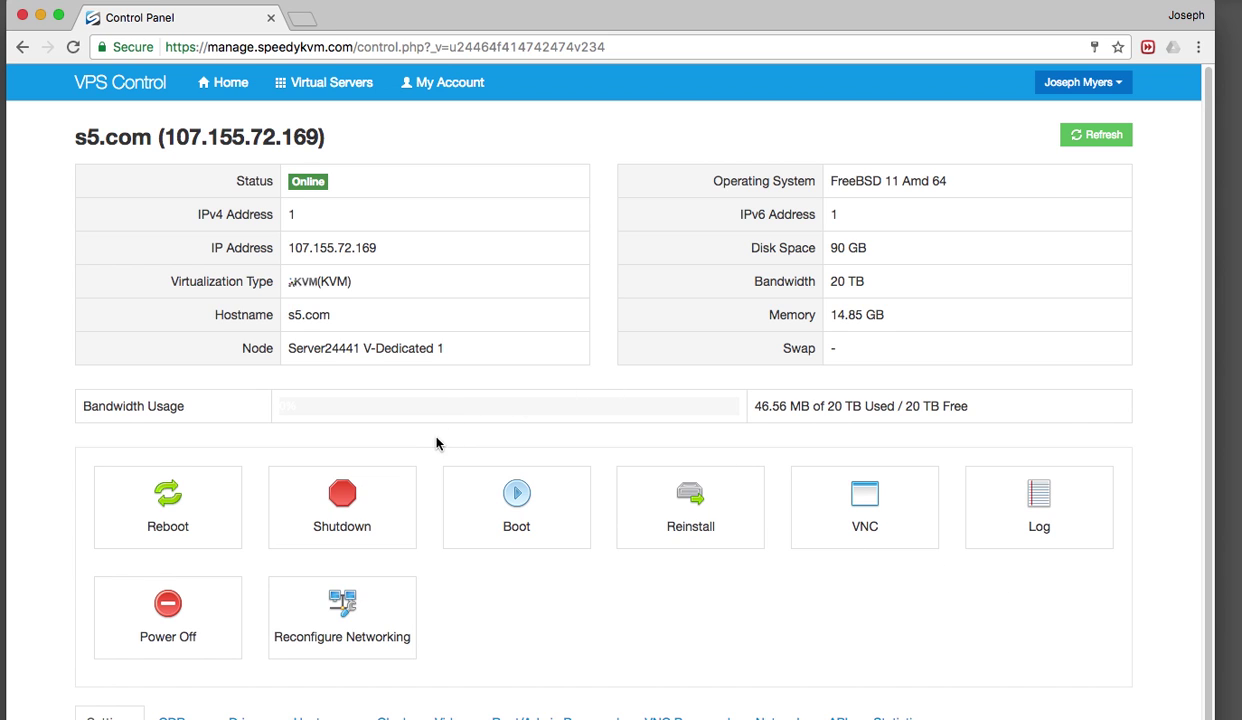
{"action": "scroll", "coordinate": [424, 452], "scroll_direction": "down", "scroll_amount": 5}
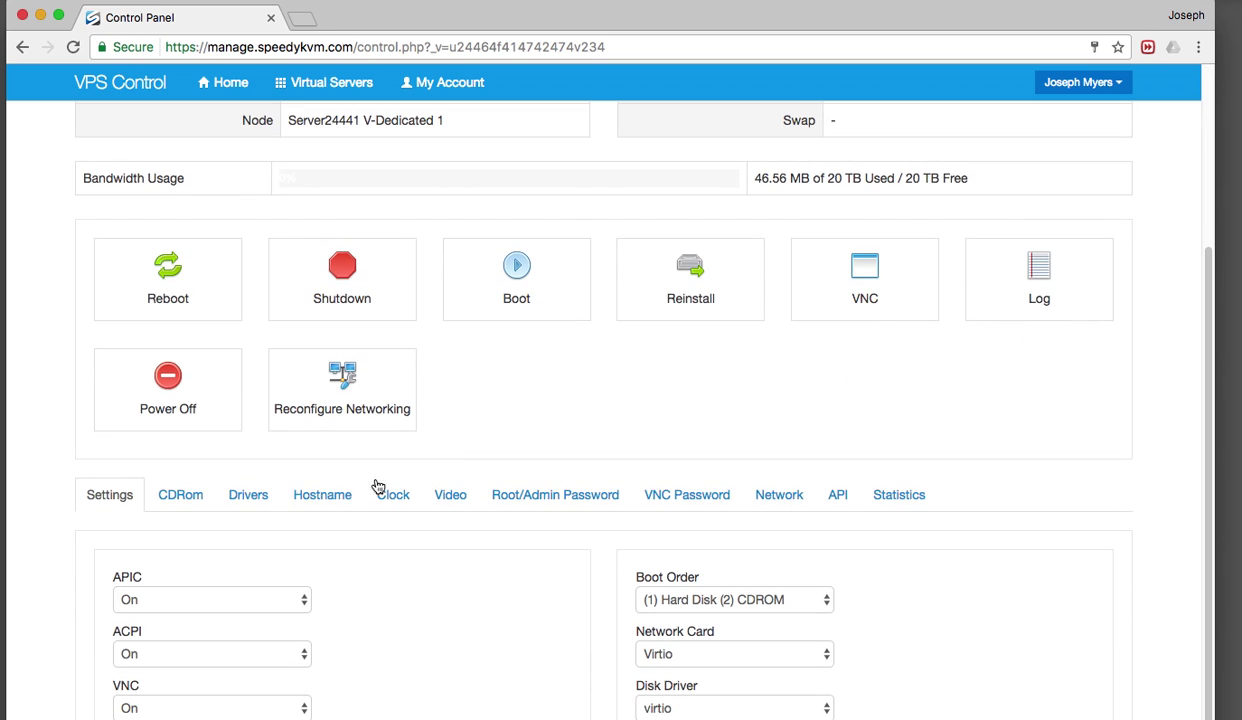
- Show the server's CD-ROM settings in the control panel
{"action": "left_click", "coordinate": [176, 493]}
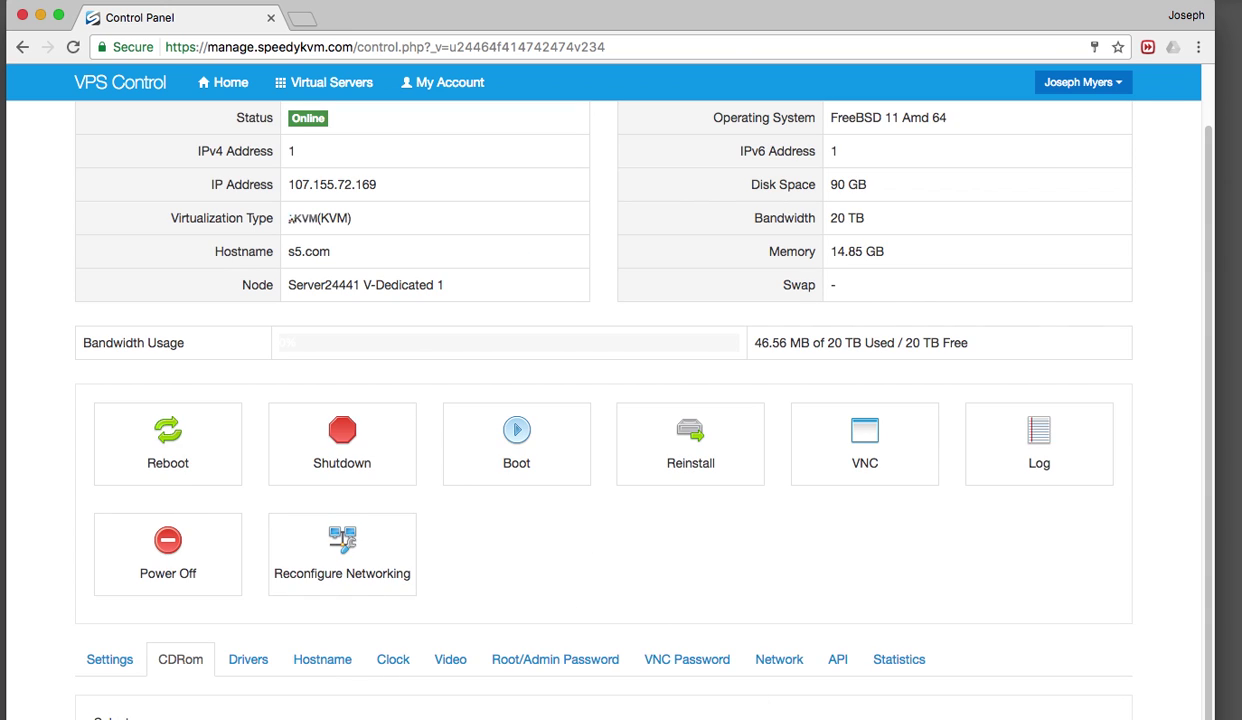
{"action": "scroll", "coordinate": [600, 400], "scroll_direction": "down", "scroll_amount": 4}
{"action": "left_click_drag", "start_coordinate": [1210, 715], "coordinate": [1207, 557]}
{"action": "left_click_drag", "start_coordinate": [1207, 501], "coordinate": [1187, 476]}
{"action": "scroll", "coordinate": [845, 333], "scroll_direction": "down", "scroll_amount": 4}
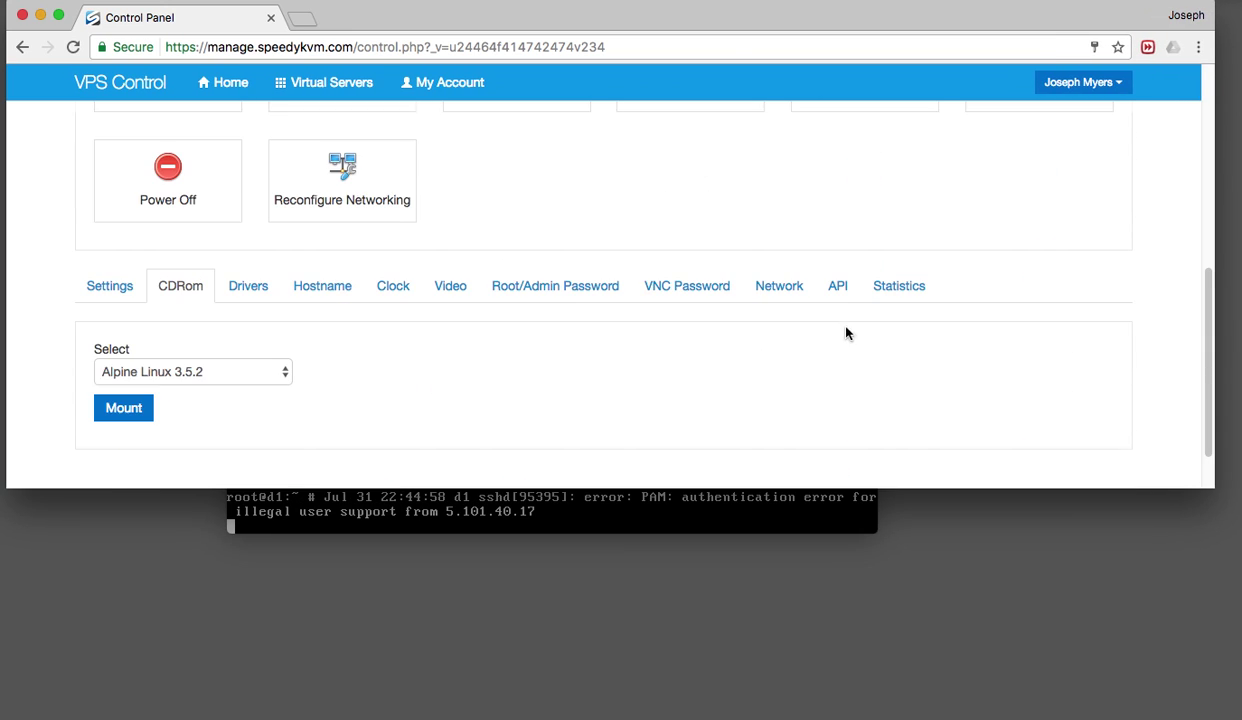
{"action": "scroll", "coordinate": [598, 344], "scroll_direction": "down", "scroll_amount": 1}
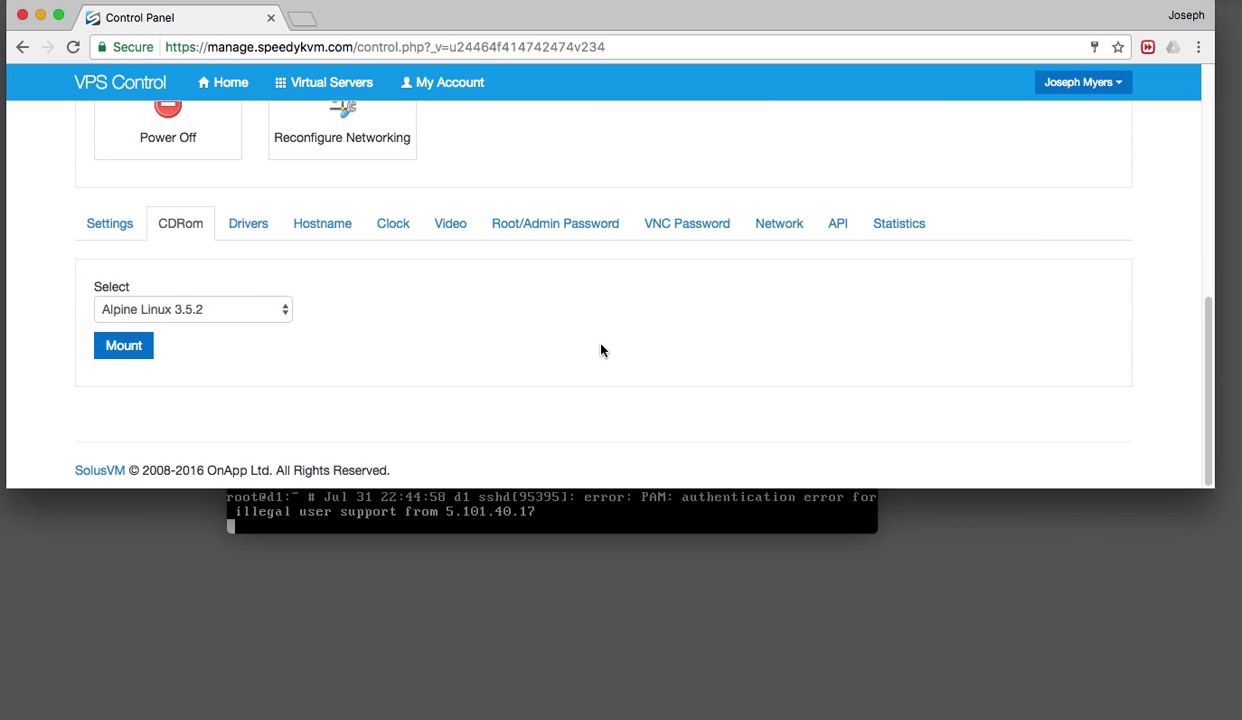
{"action": "left_click_drag", "start_coordinate": [749, 22], "coordinate": [747, 17]}
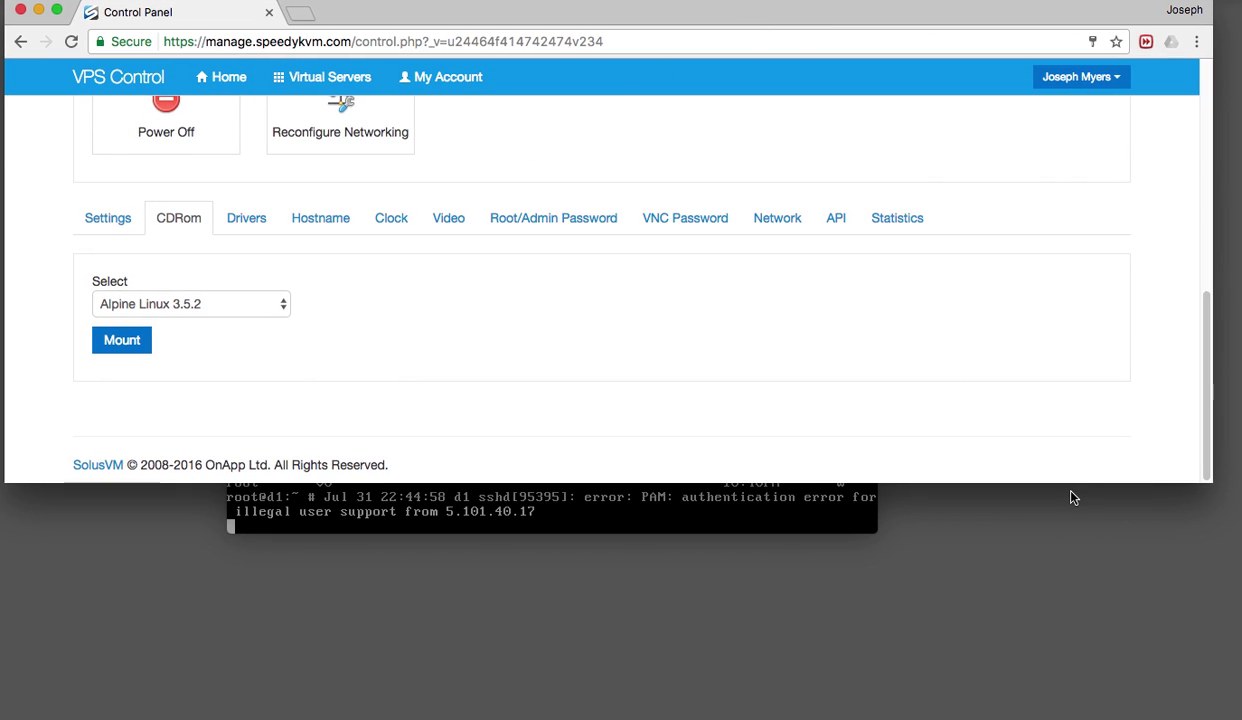
{"action": "left_click_drag", "start_coordinate": [1056, 493], "coordinate": [1042, 388]}
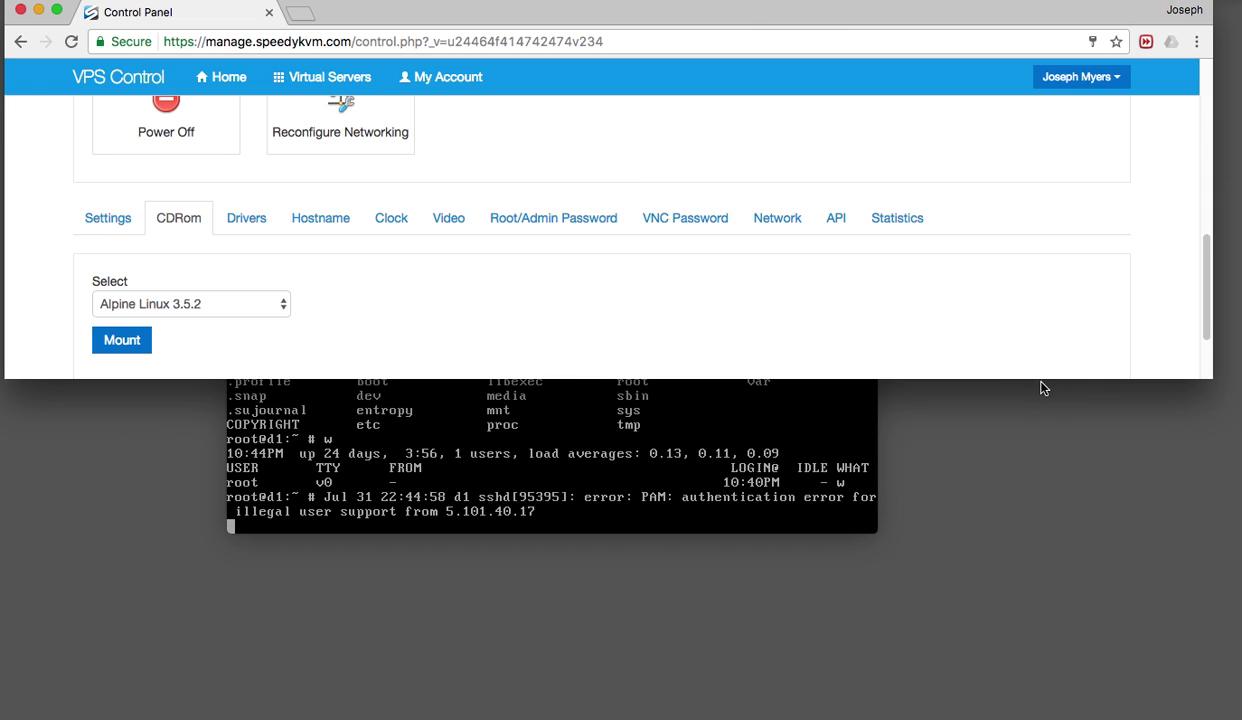
{"action": "scroll", "coordinate": [997, 258], "scroll_direction": "down", "scroll_amount": 2}
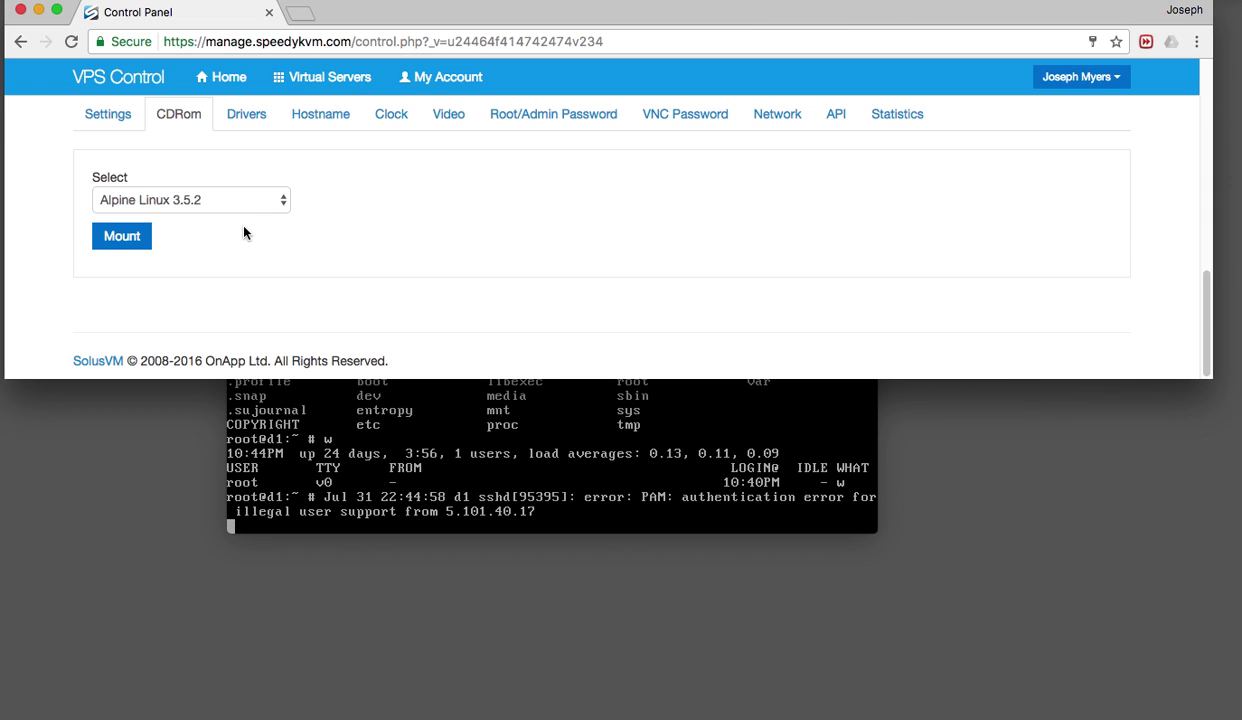
- Mount the FreeBSD 11.1 64-bit ISO as the server's CD-ROM
{"action": "left_click", "coordinate": [237, 199]}
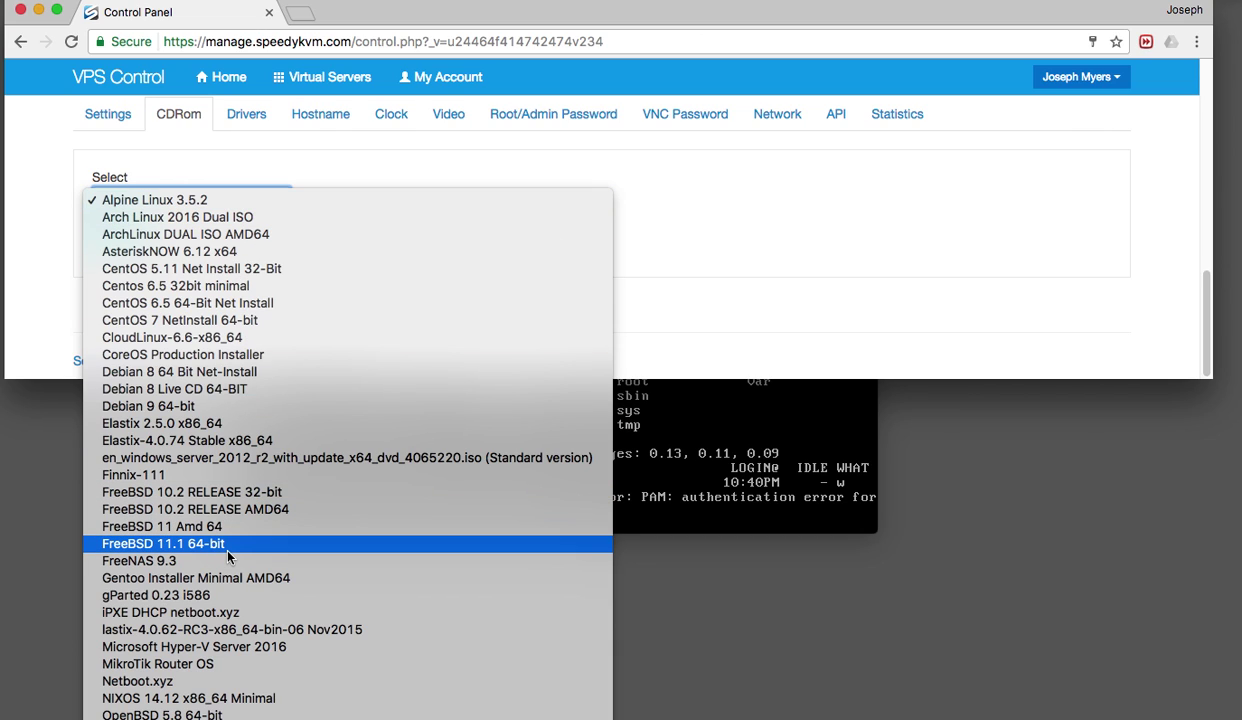
{"action": "left_click", "coordinate": [228, 550]}
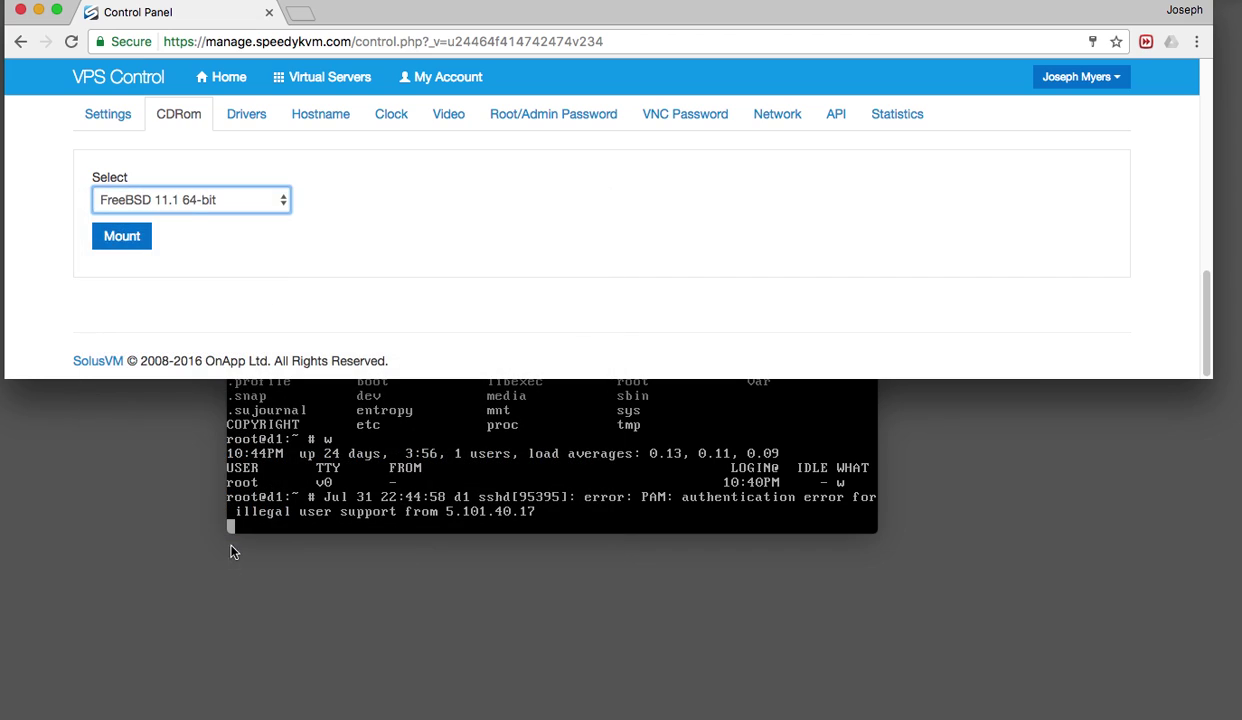
{"action": "left_click", "coordinate": [125, 237]}
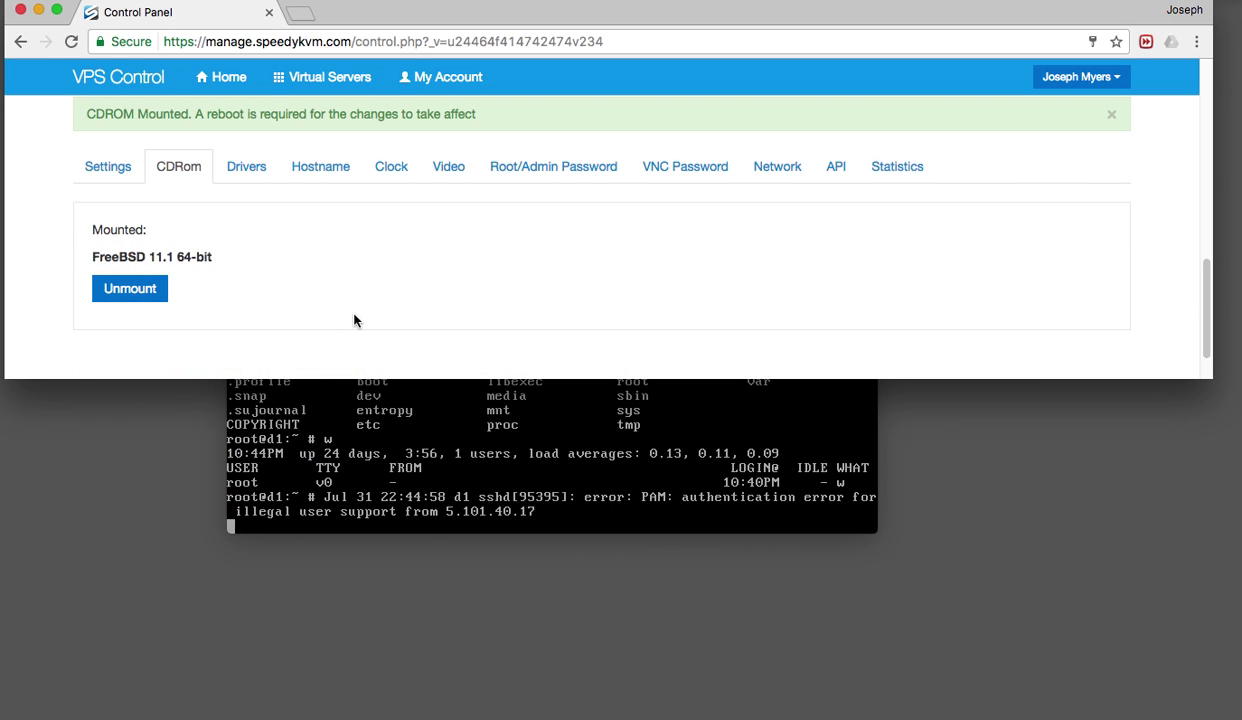
{"action": "scroll", "coordinate": [353, 320], "scroll_direction": "up", "scroll_amount": 1}
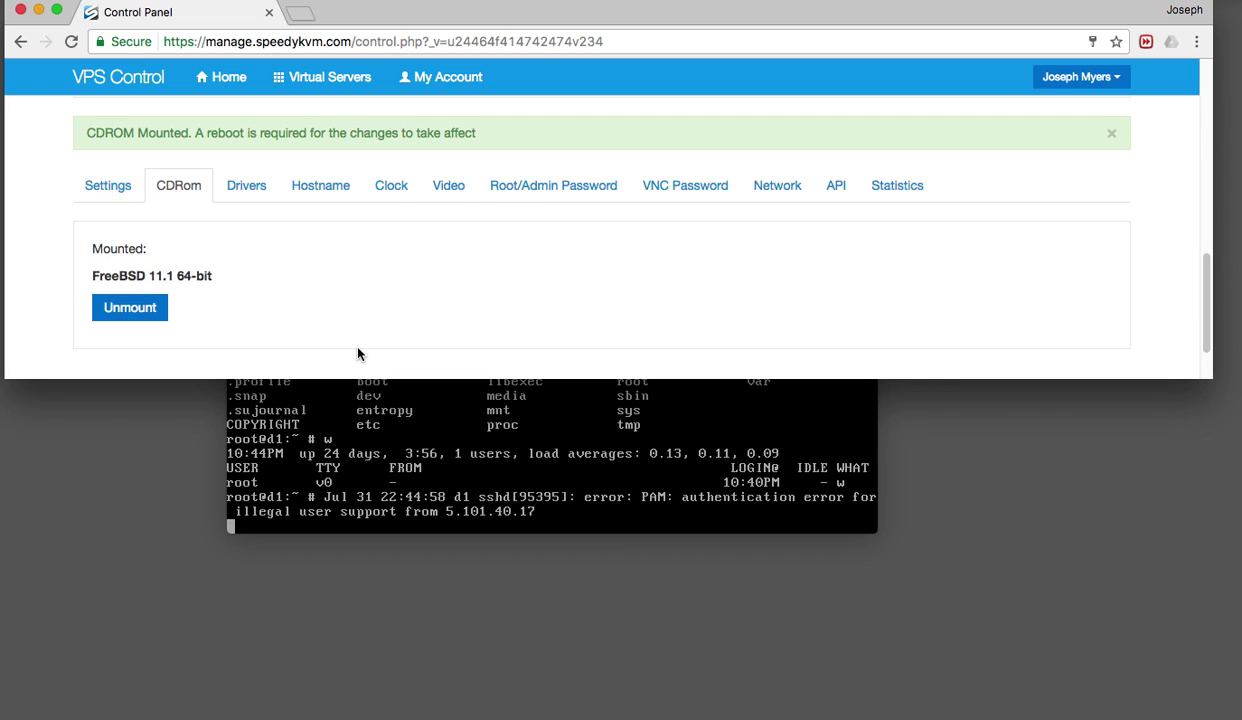
{"action": "scroll", "coordinate": [358, 353], "scroll_direction": "up", "scroll_amount": 4}
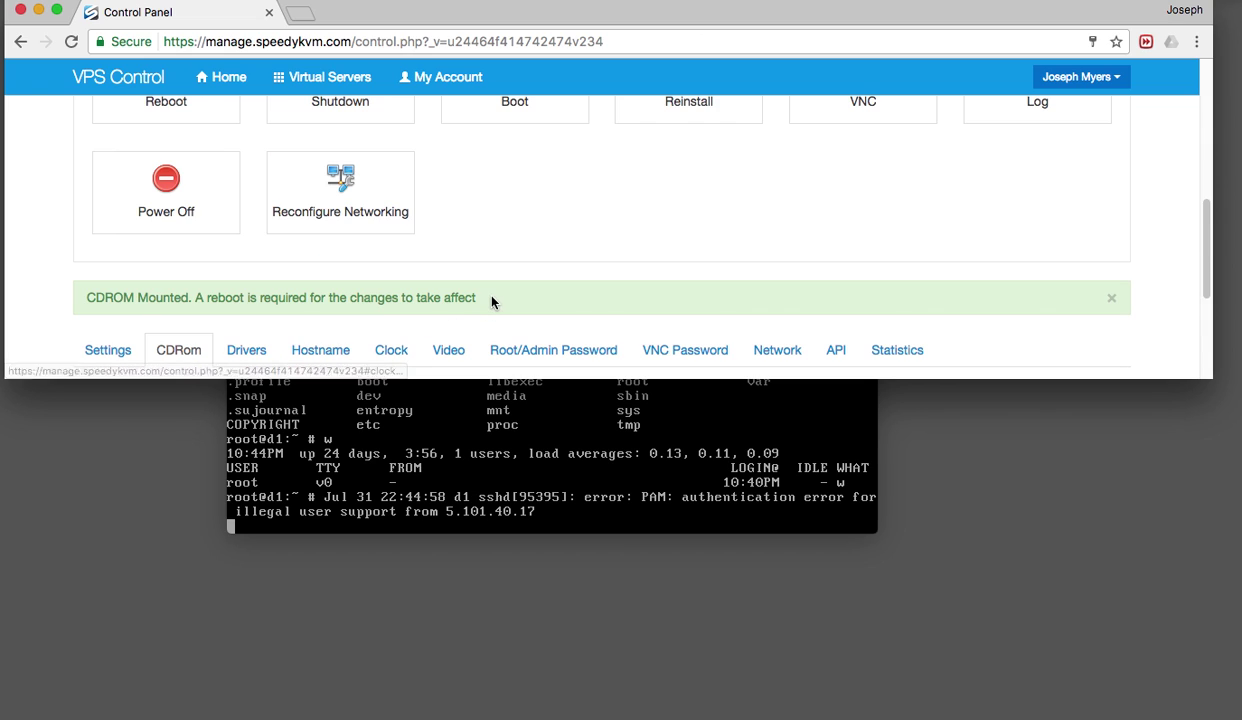
- Reboot the virtual server from the control panel and confirm the reboot
{"action": "scroll", "coordinate": [490, 295], "scroll_direction": "down", "scroll_amount": 2}
{"action": "scroll", "coordinate": [490, 300], "scroll_direction": "up", "scroll_amount": 12}
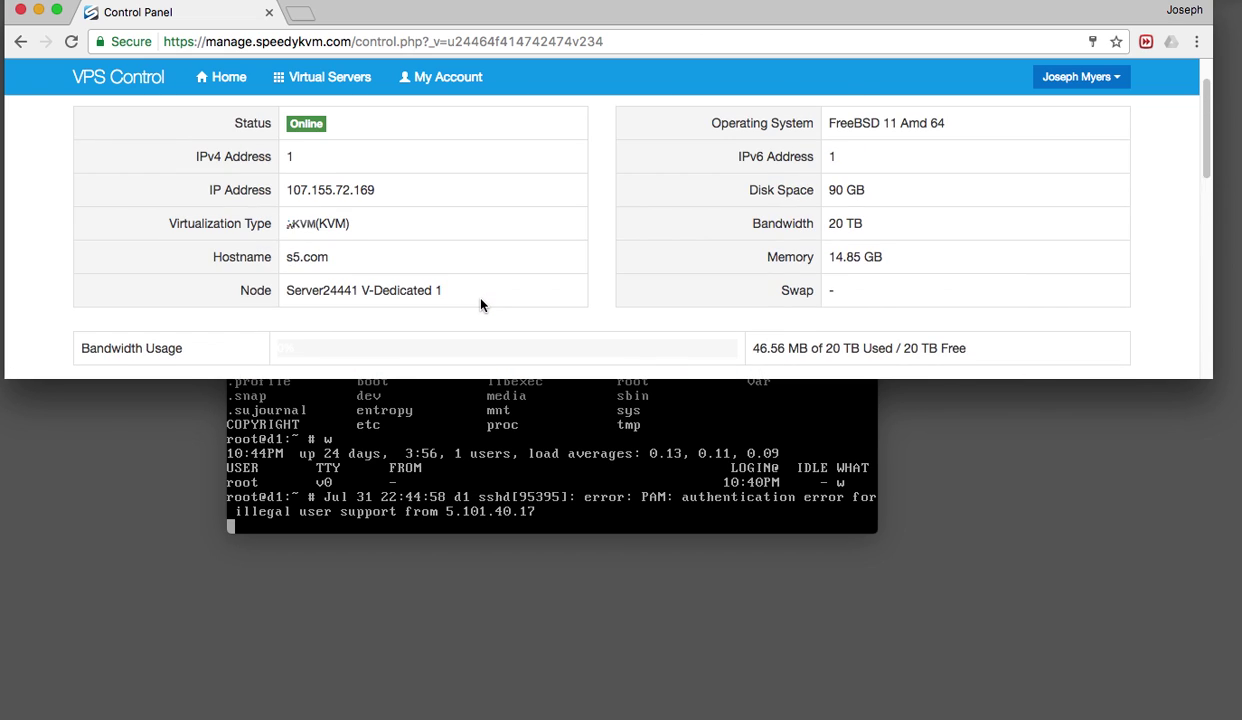
{"action": "scroll", "coordinate": [485, 300], "scroll_direction": "down", "scroll_amount": 9}
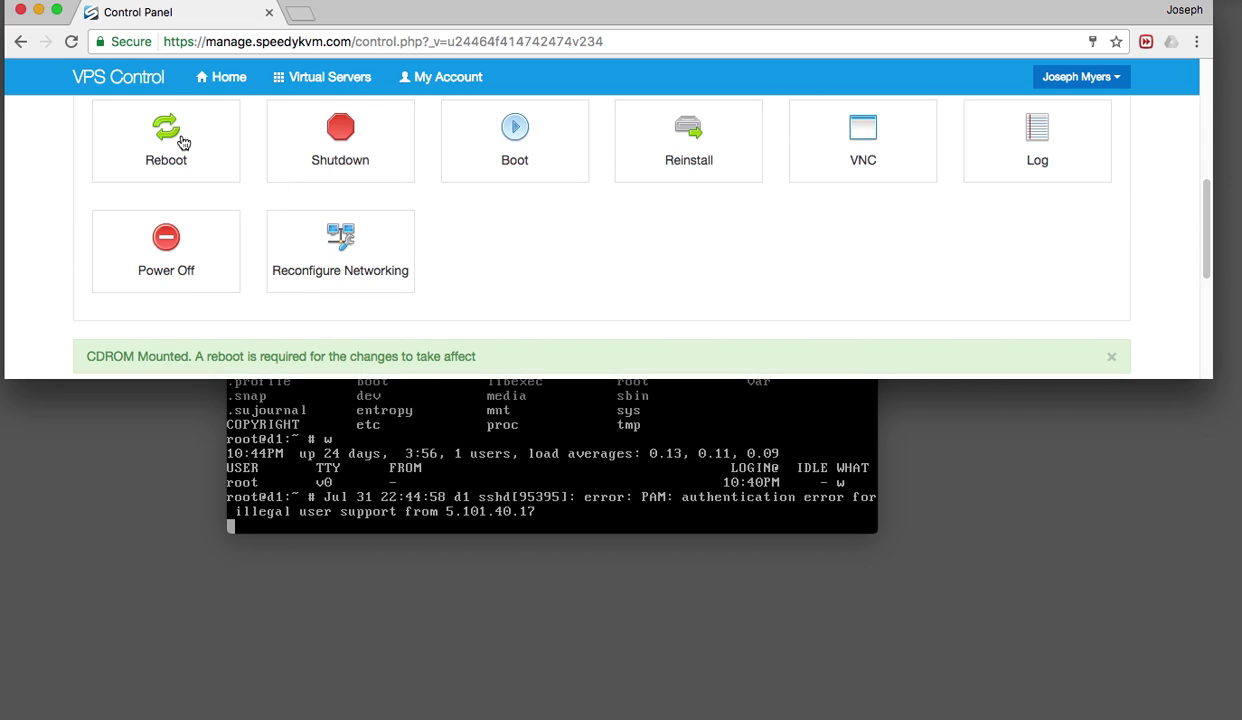
{"action": "left_click", "coordinate": [383, 445]}
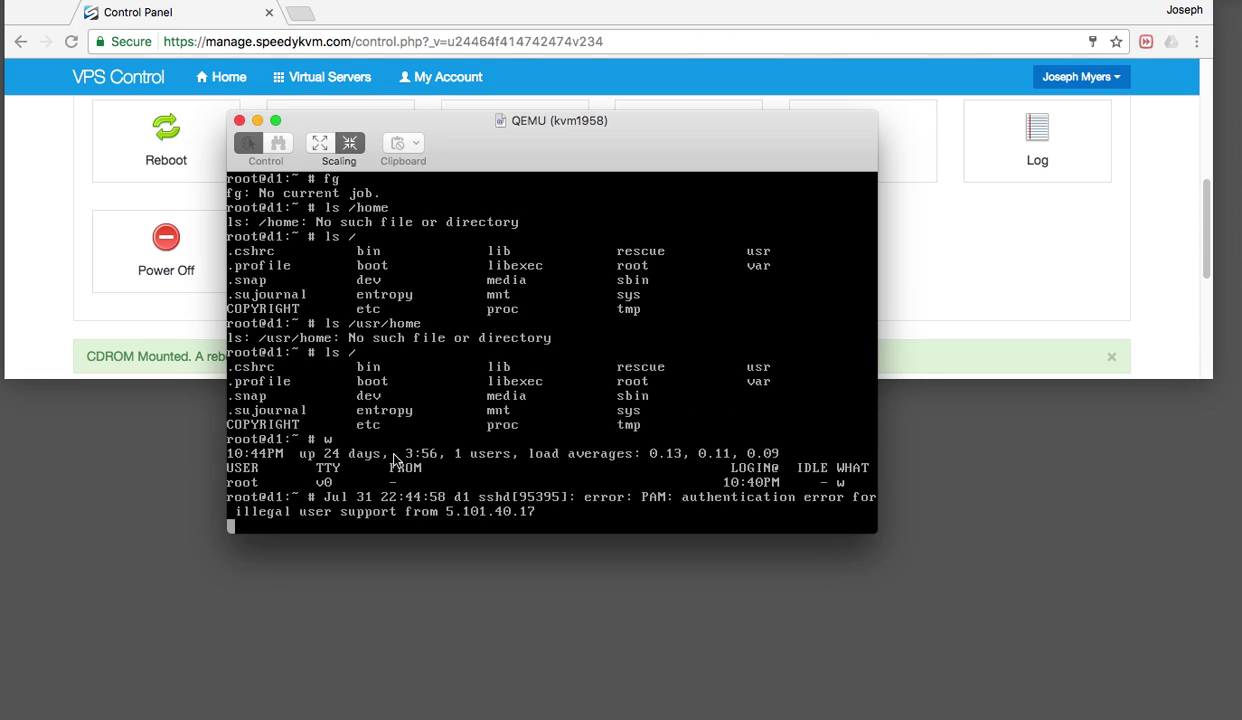
{"action": "left_click", "coordinate": [52, 203]}
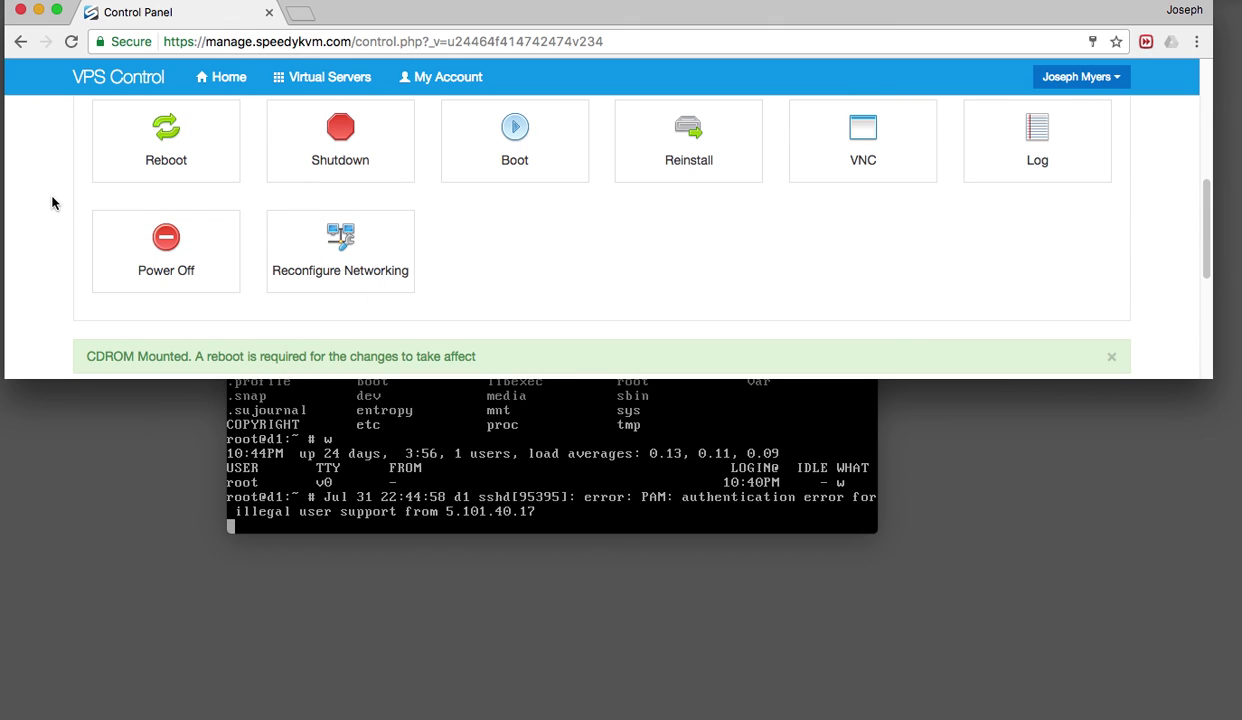
{"action": "left_click", "coordinate": [189, 142]}
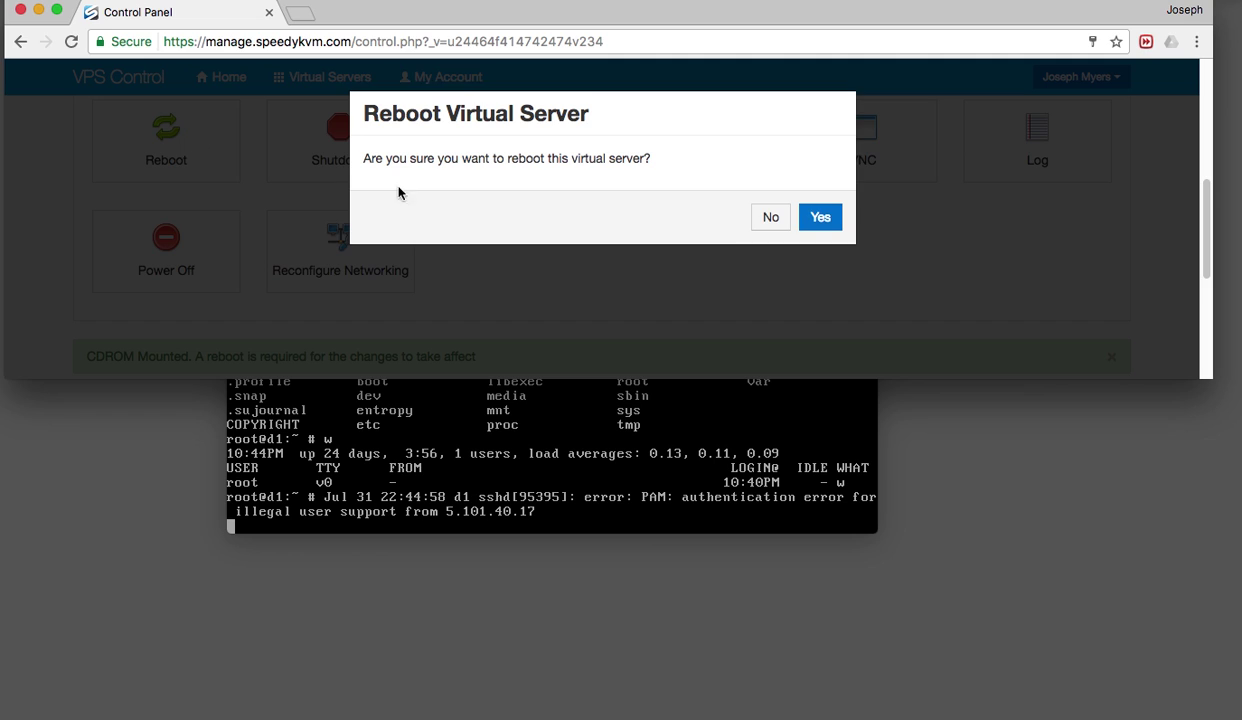
{"action": "left_click", "coordinate": [819, 220]}
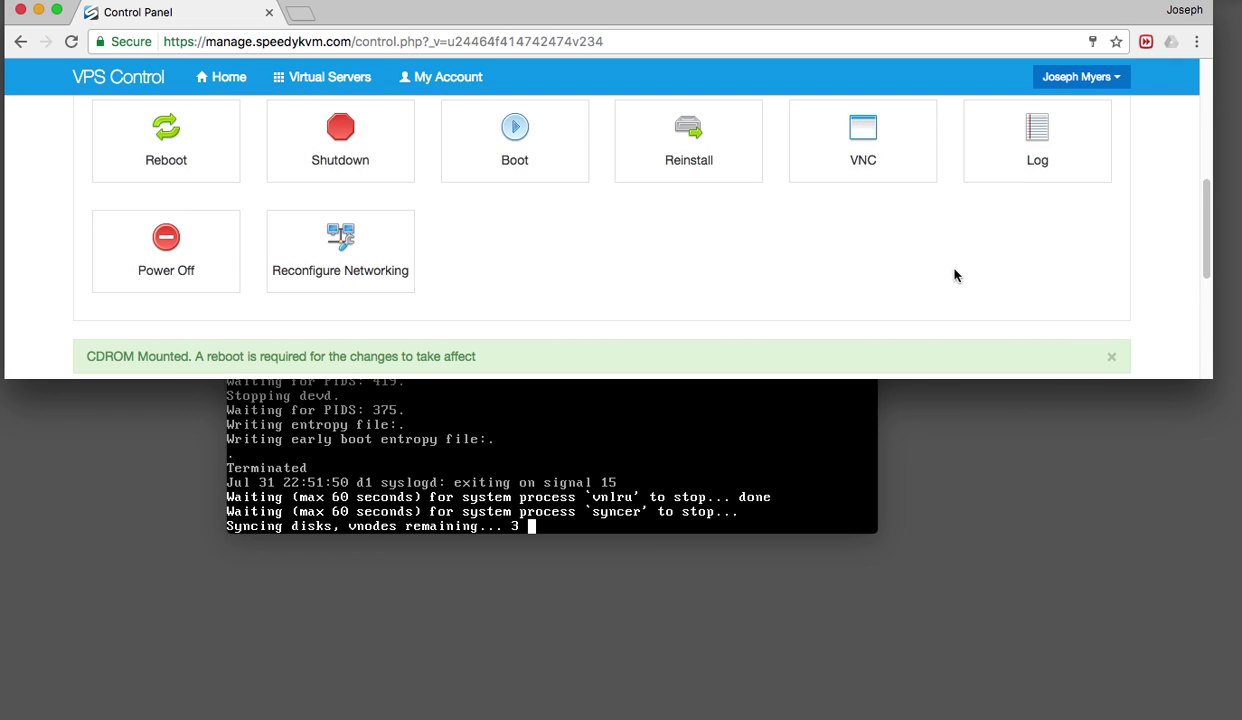
- Set the server's boot order to CD-ROM first, then hard disk
{"action": "scroll", "coordinate": [954, 274], "scroll_direction": "down", "scroll_amount": 5}
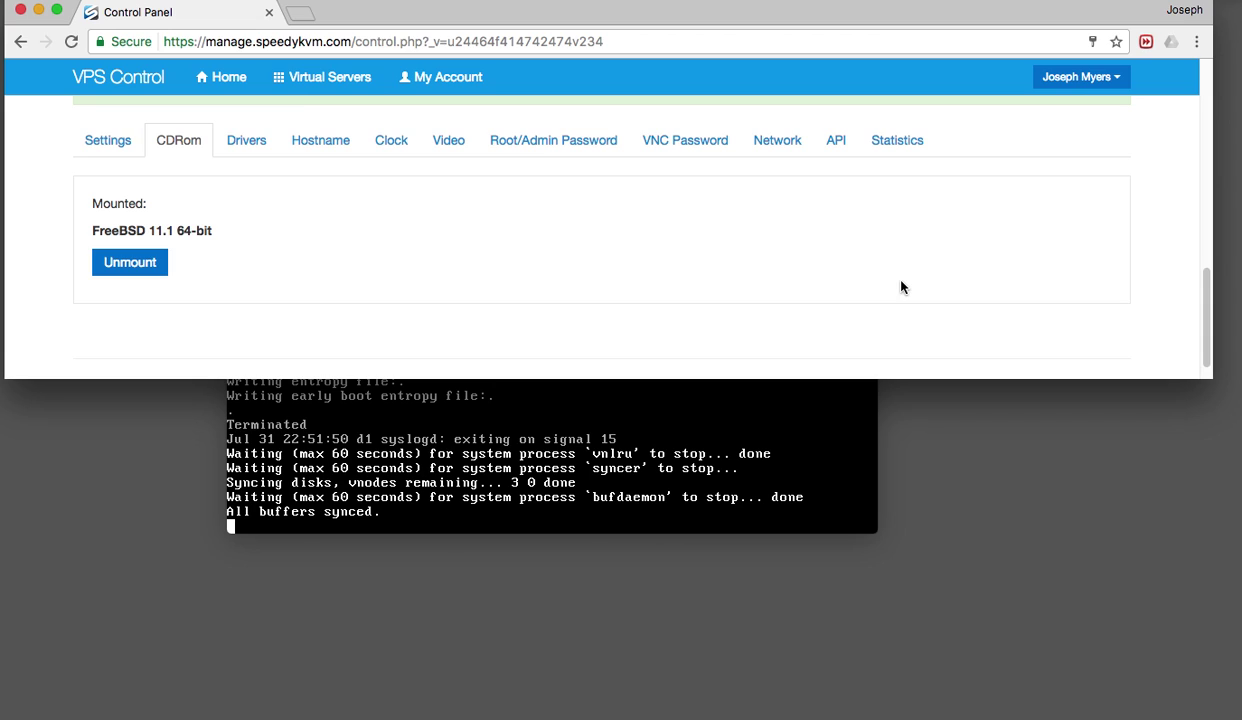
{"action": "left_click", "coordinate": [122, 146]}
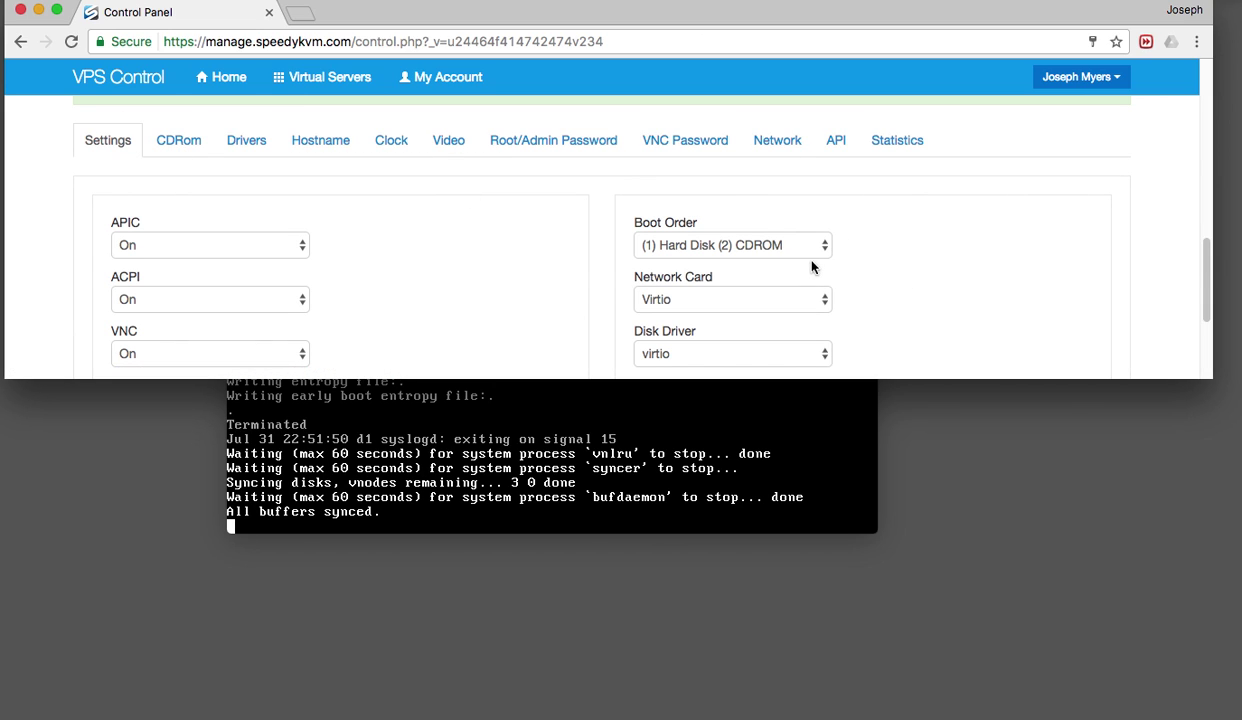
{"action": "left_click", "coordinate": [801, 245]}
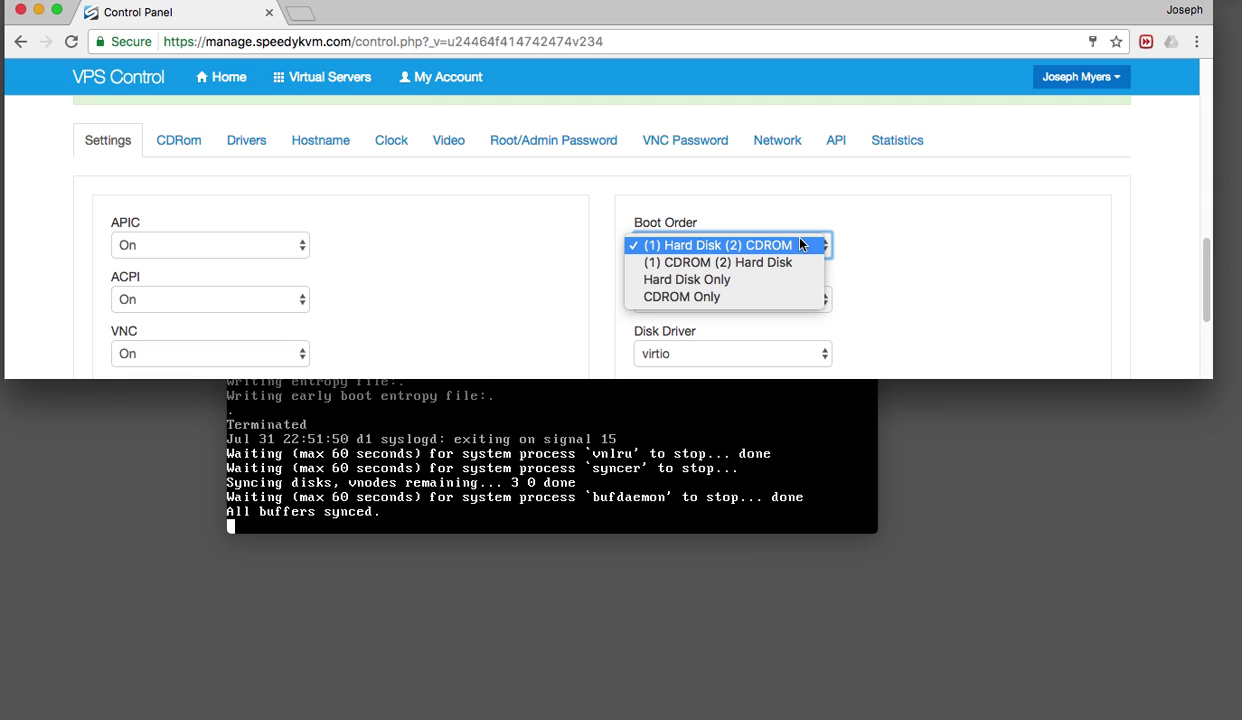
{"action": "left_click", "coordinate": [800, 263]}
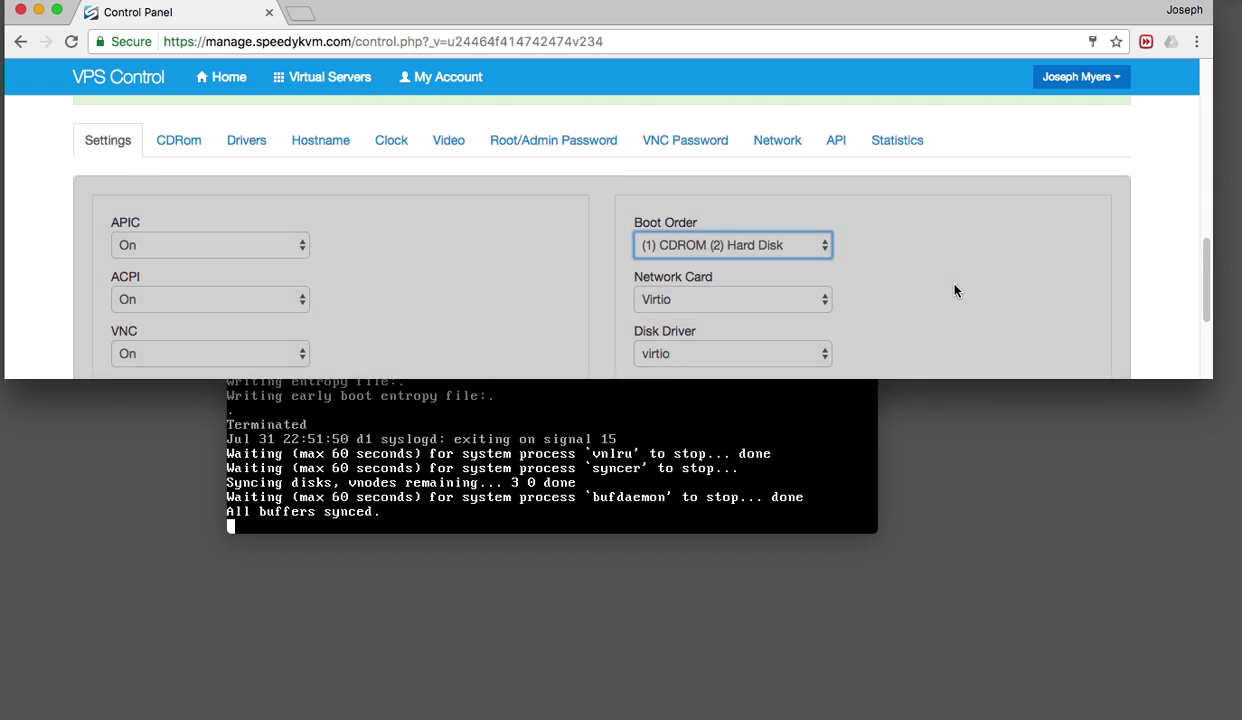
{"action": "scroll", "coordinate": [955, 291], "scroll_direction": "down", "scroll_amount": 5}
{"action": "scroll", "coordinate": [421, 313], "scroll_direction": "up", "scroll_amount": 4}
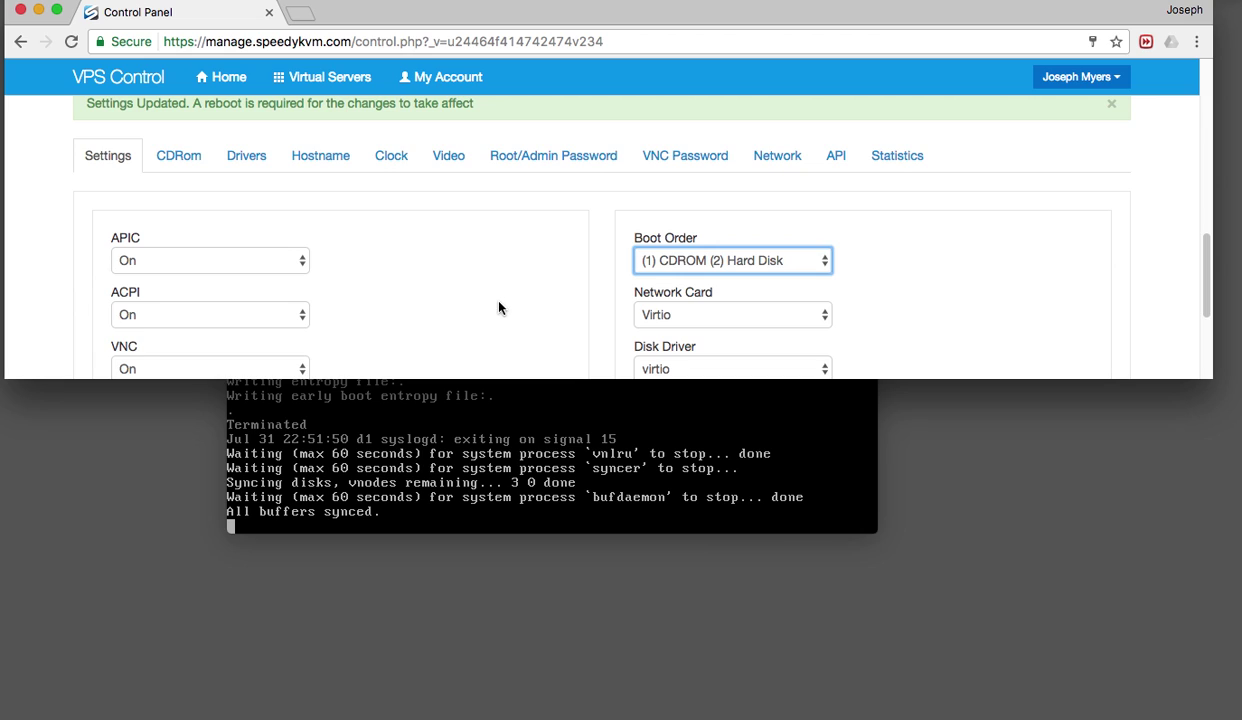
{"action": "scroll", "coordinate": [499, 308], "scroll_direction": "up", "scroll_amount": 5}
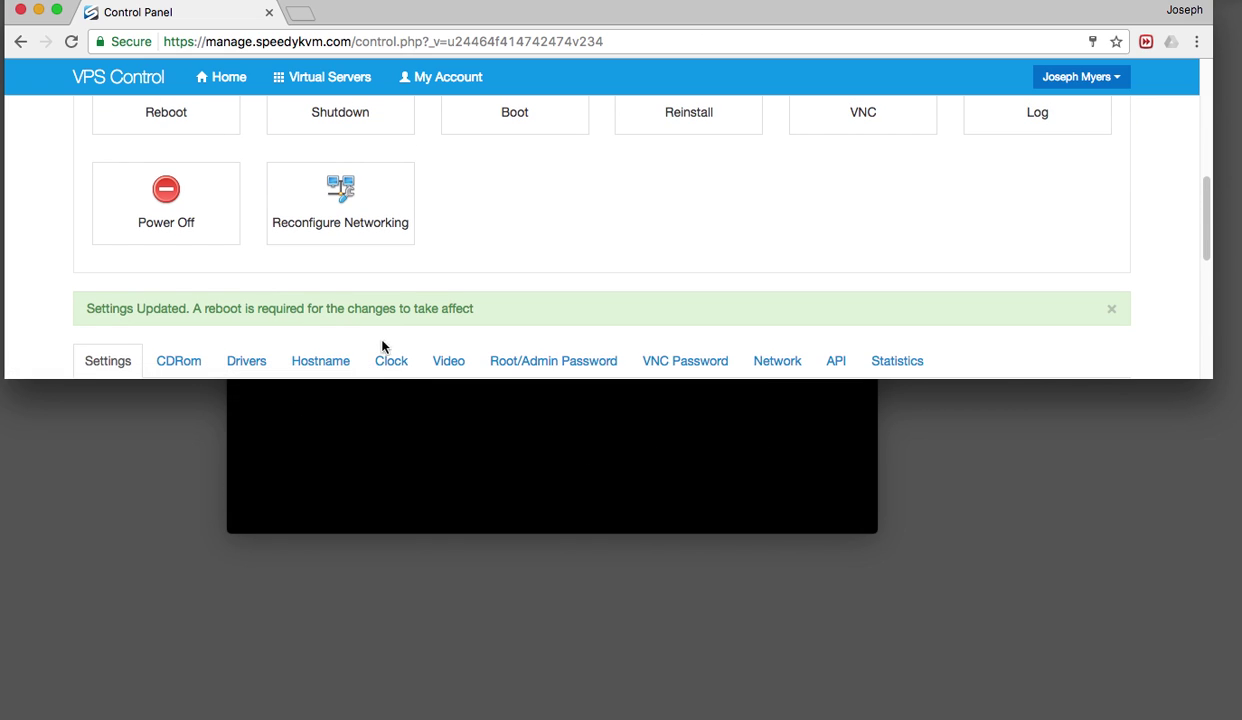
{"action": "scroll", "coordinate": [305, 320], "scroll_direction": "up", "scroll_amount": 2}
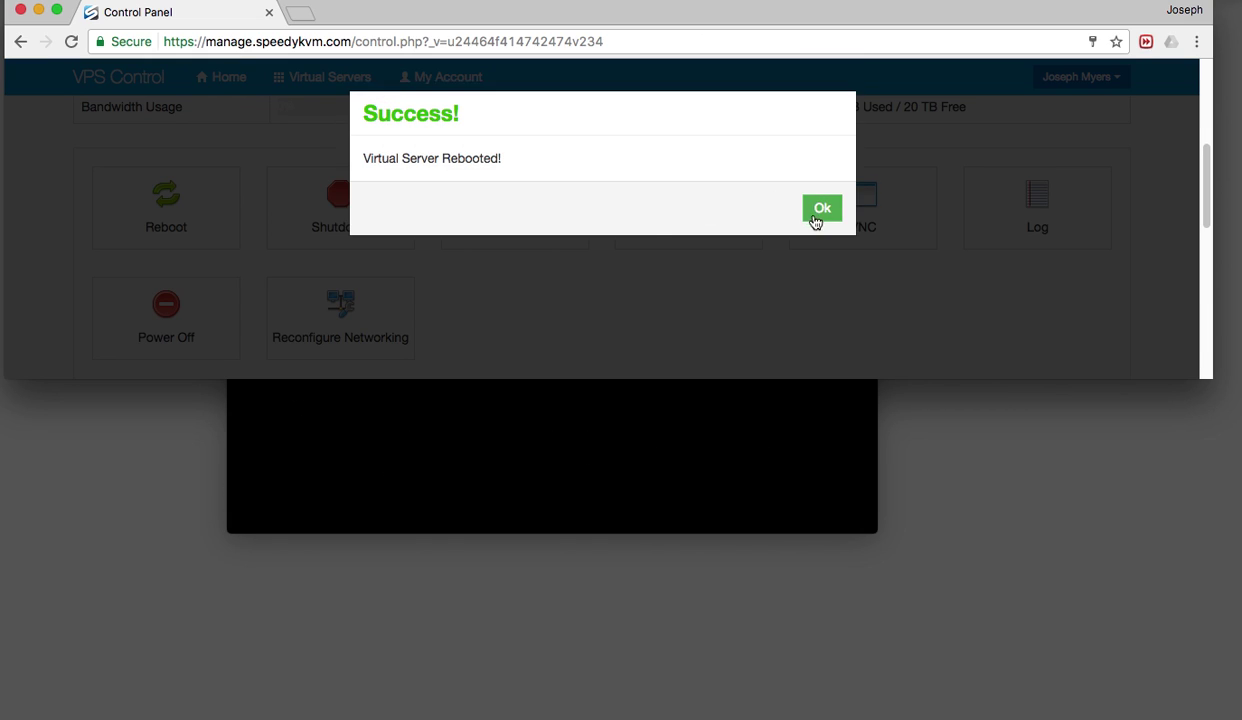
- Dismiss the reboot success message and request another server reboot
{"action": "left_click", "coordinate": [816, 222]}
{"action": "left_click", "coordinate": [590, 470]}
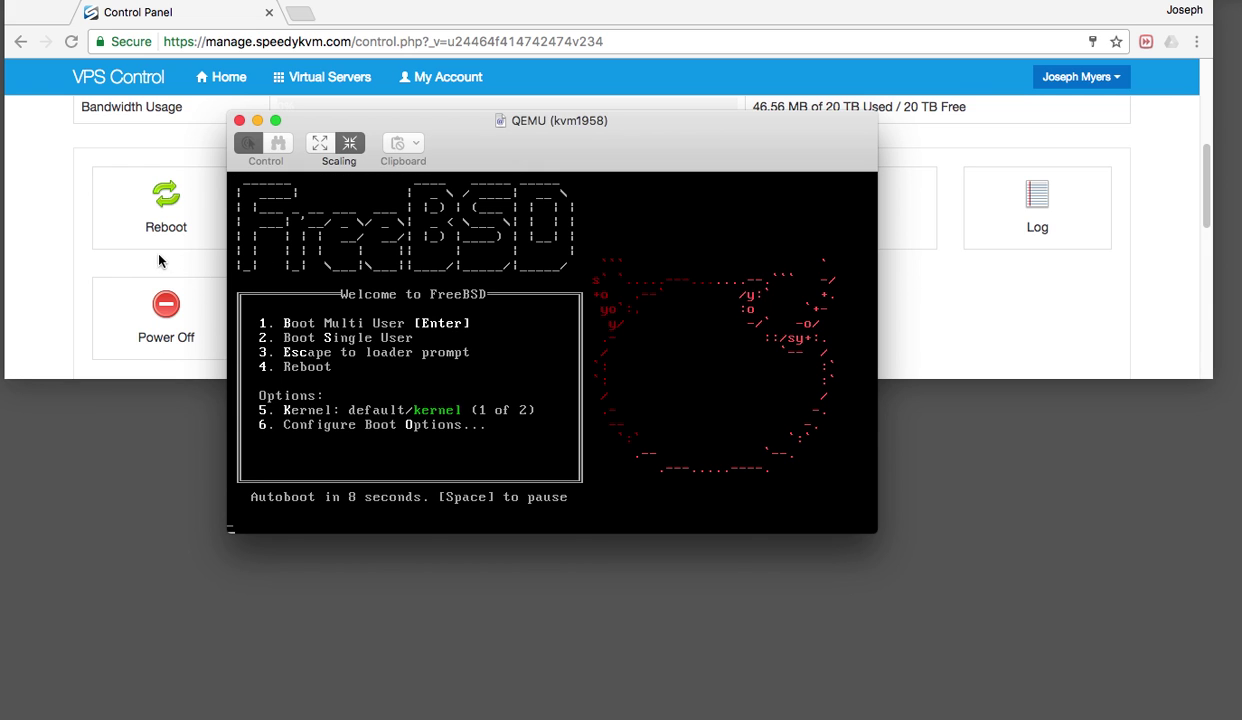
{"action": "left_click", "coordinate": [84, 240]}
{"action": "left_click", "coordinate": [158, 214]}
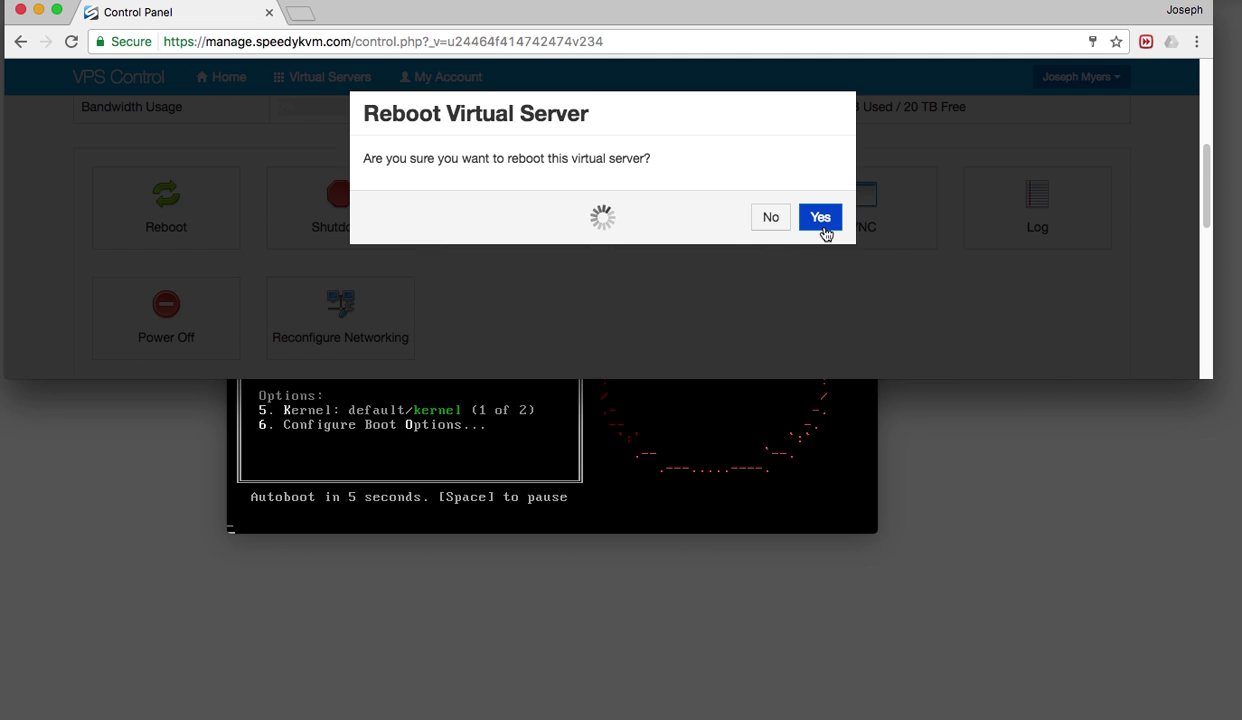
- Watch the QEMU console boot FreeBSD to its login prompt
{"action": "left_click", "coordinate": [808, 427]}
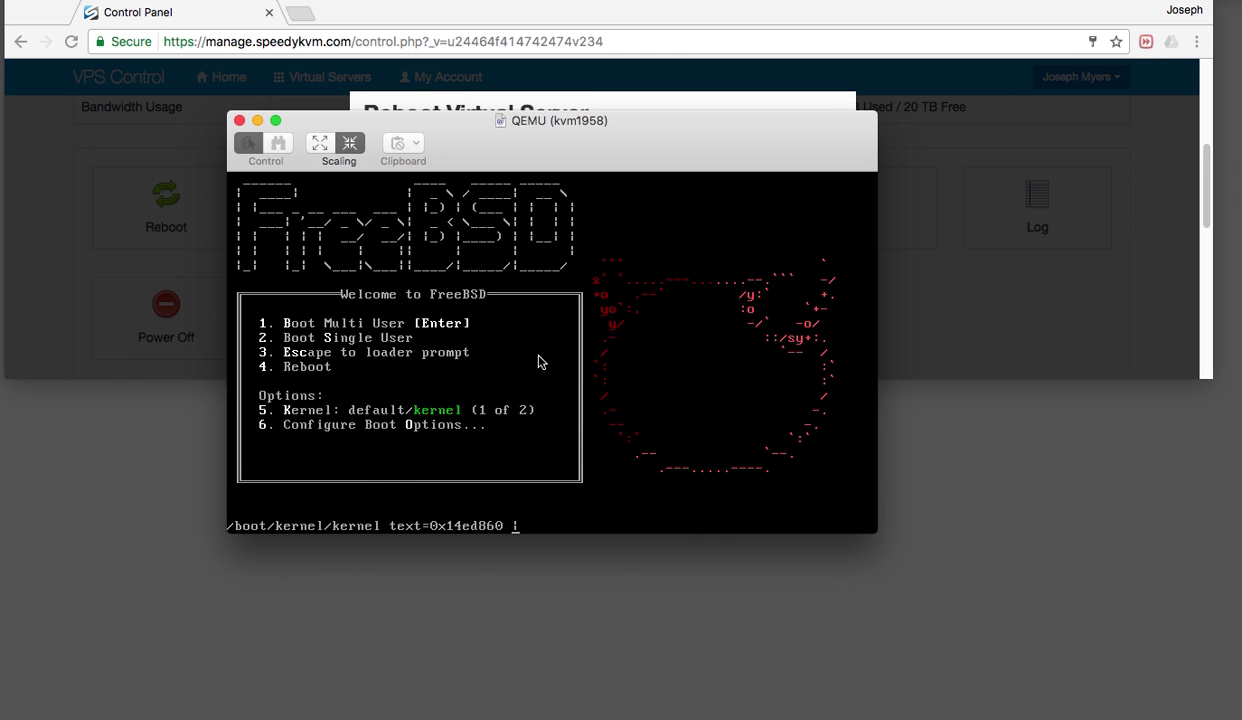
{"action": "left_click", "coordinate": [65, 189]}
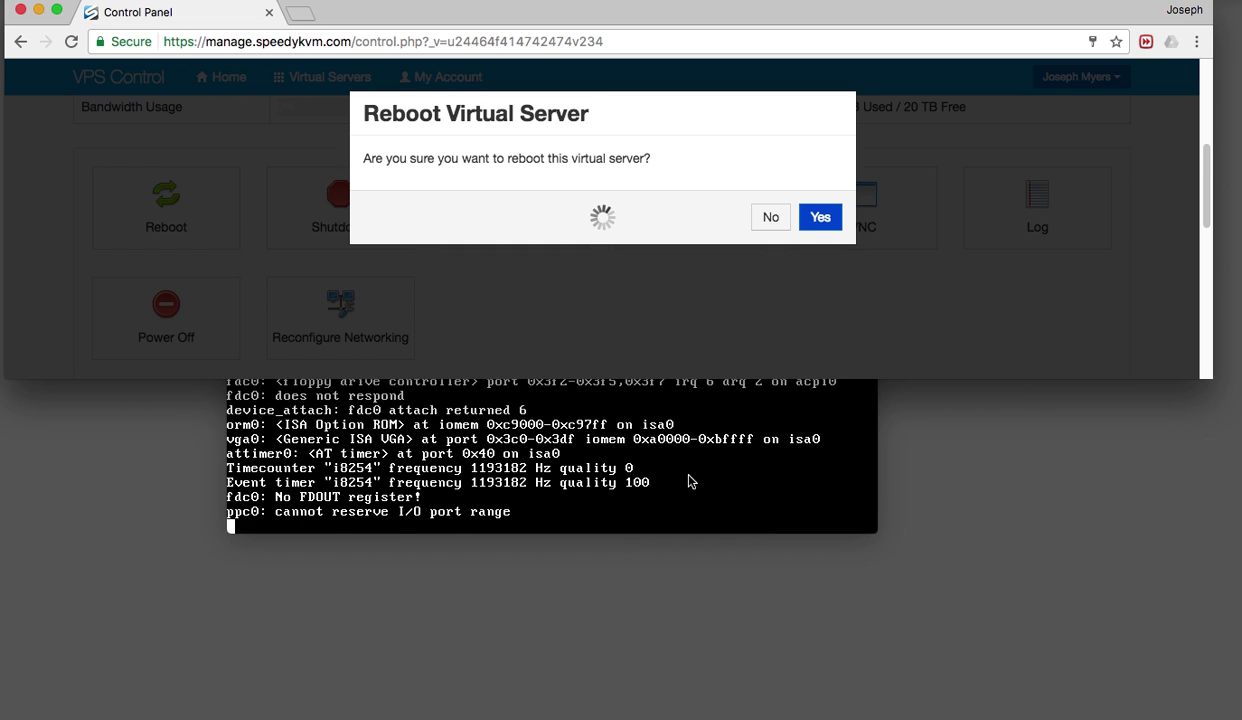
{"action": "left_click", "coordinate": [688, 481]}
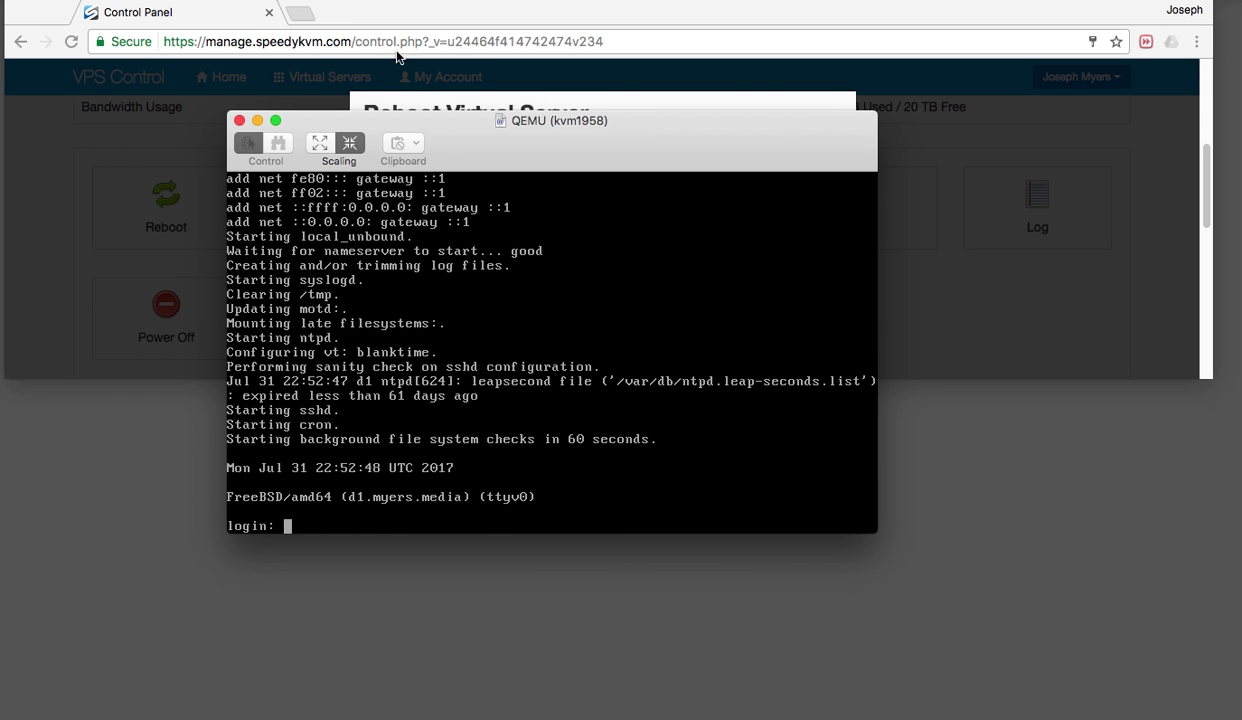
{"action": "left_click", "coordinate": [446, 41]}
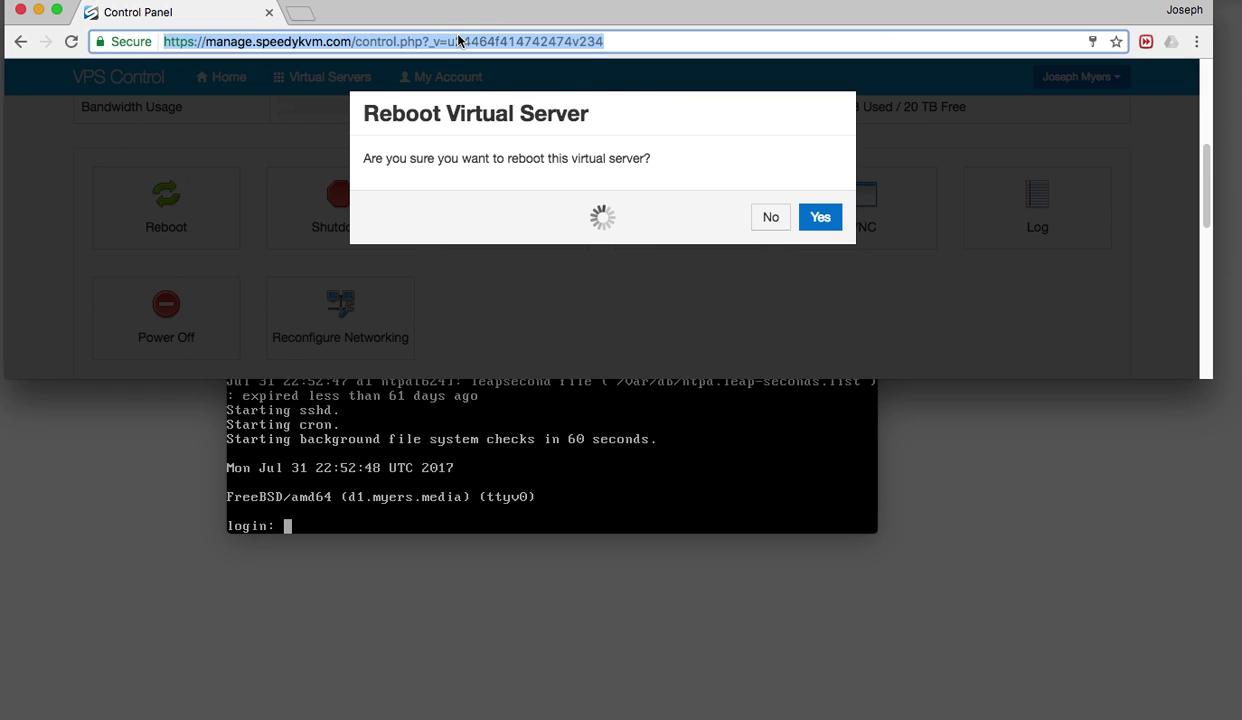
- Confirm the second reboot, dismiss the error, and watch the console reach the FreeBSD boot menu
{"action": "left_click", "coordinate": [830, 219]}
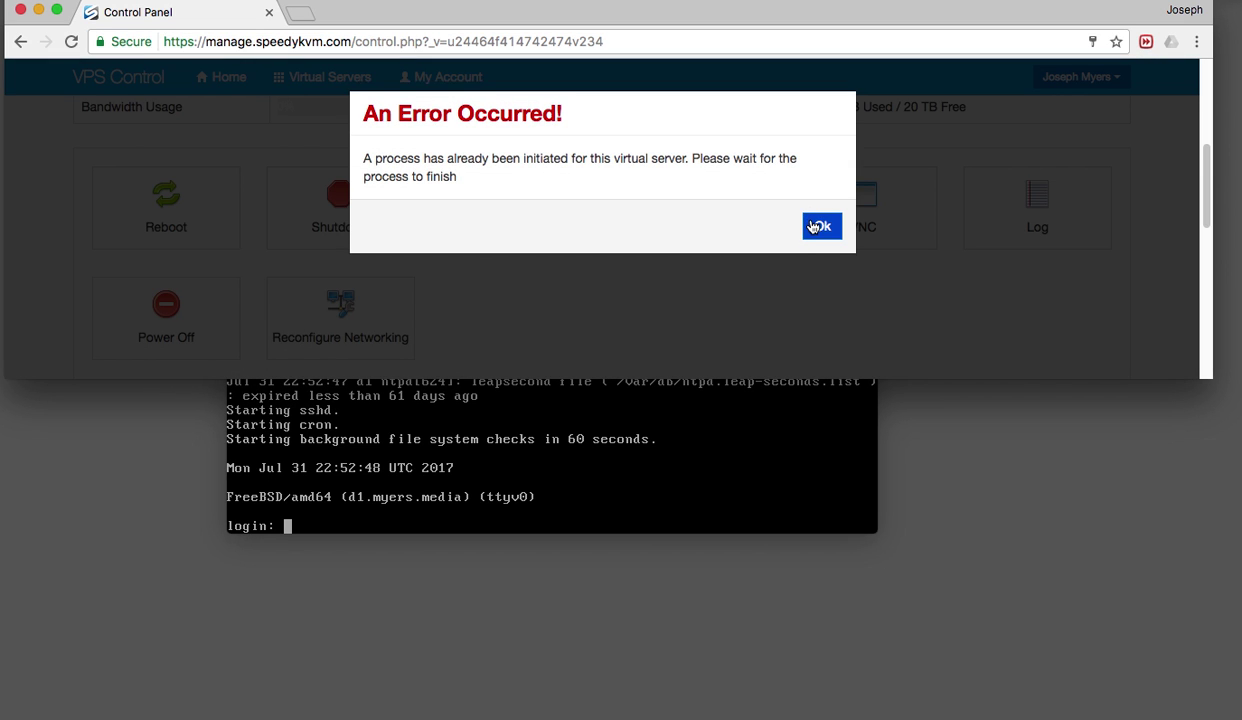
{"action": "left_click", "coordinate": [822, 225]}
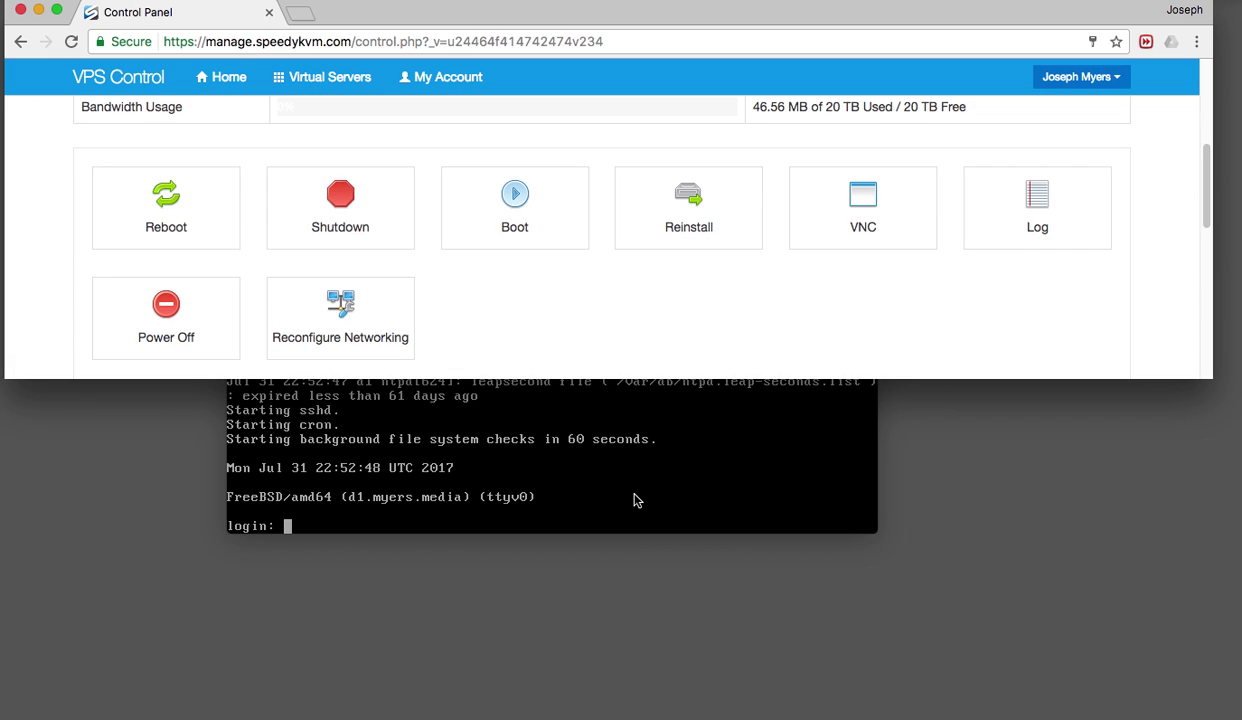
{"action": "left_click", "coordinate": [634, 500]}
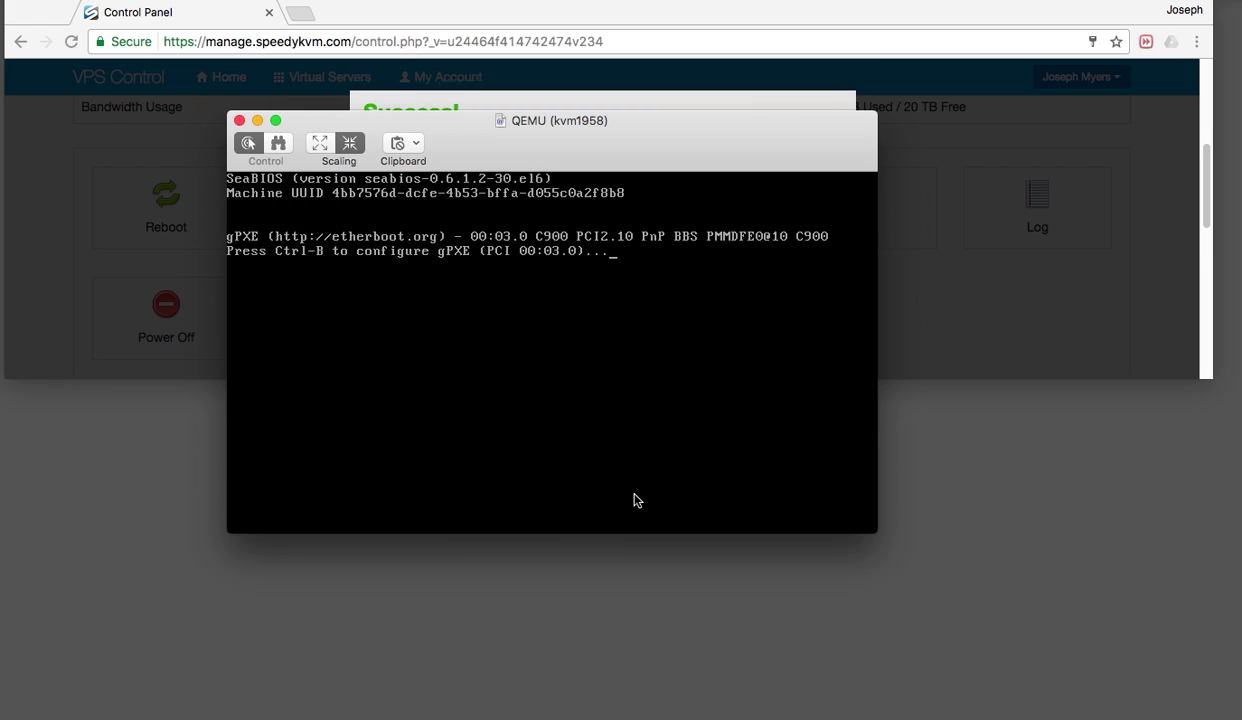
{"action": "left_click", "coordinate": [687, 24]}
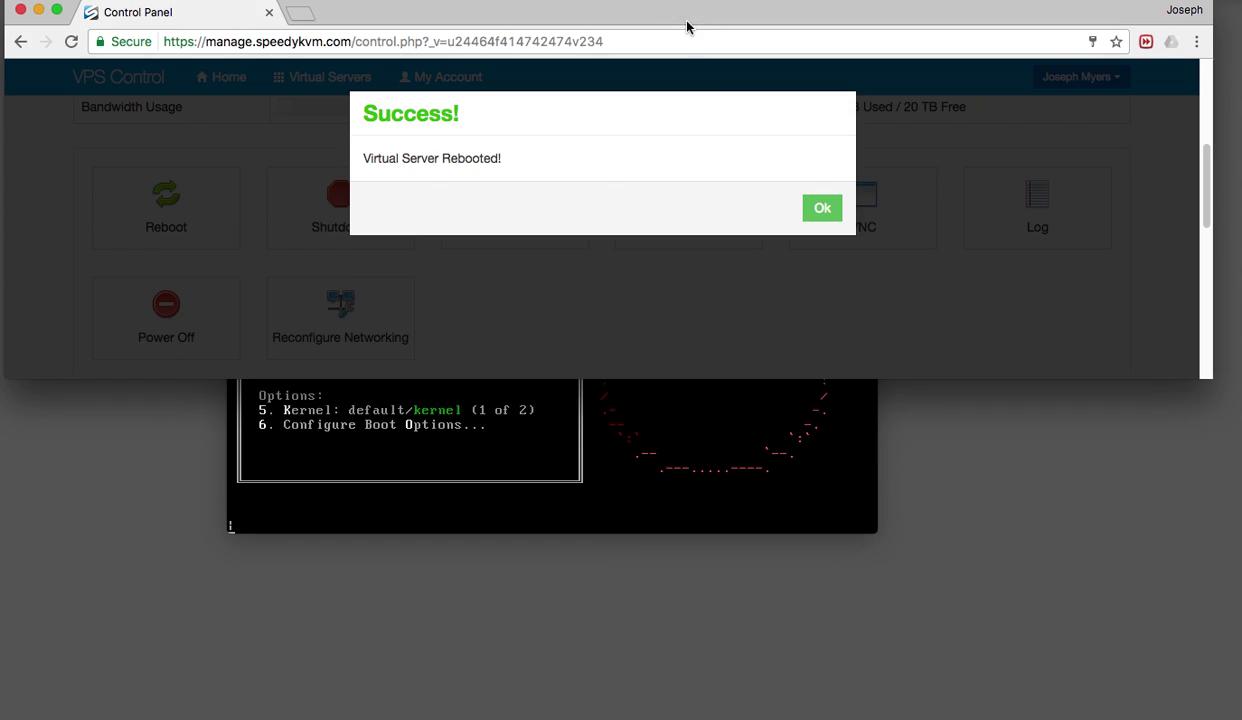
{"action": "left_click", "coordinate": [722, 462]}
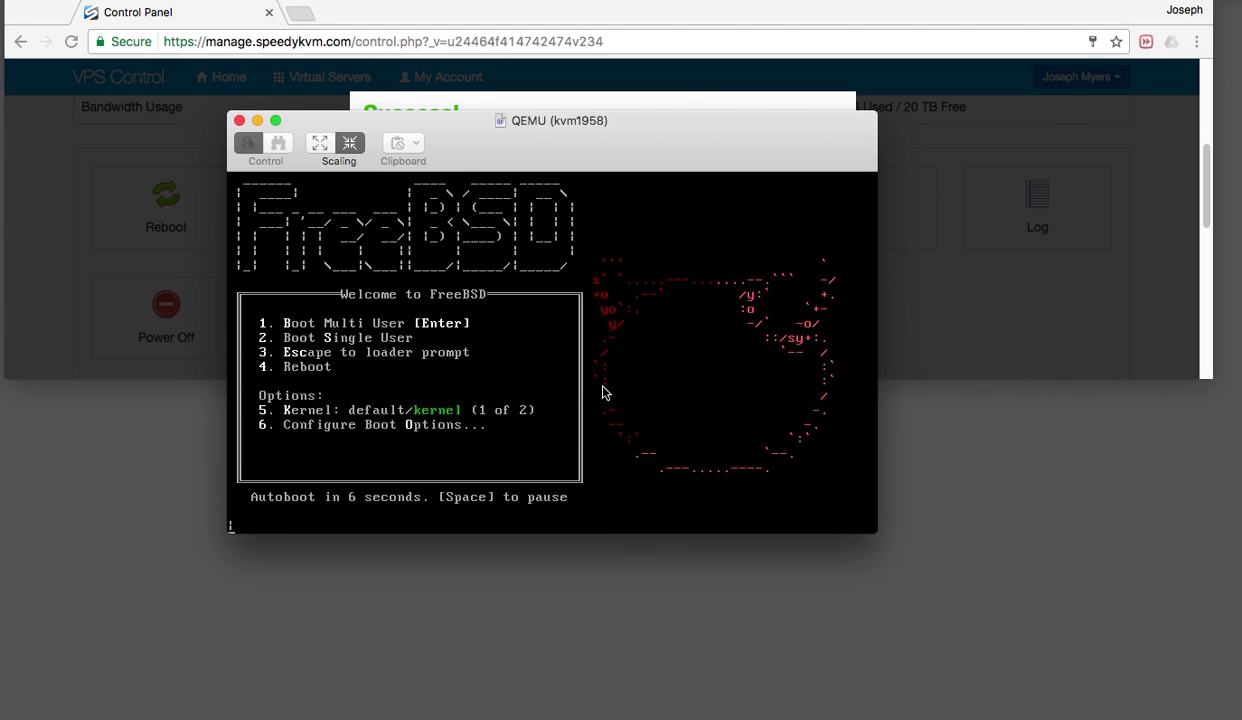
- Boot the default multi-user option immediately to start the FreeBSD installer
{"action": "key", "text": "Return"}
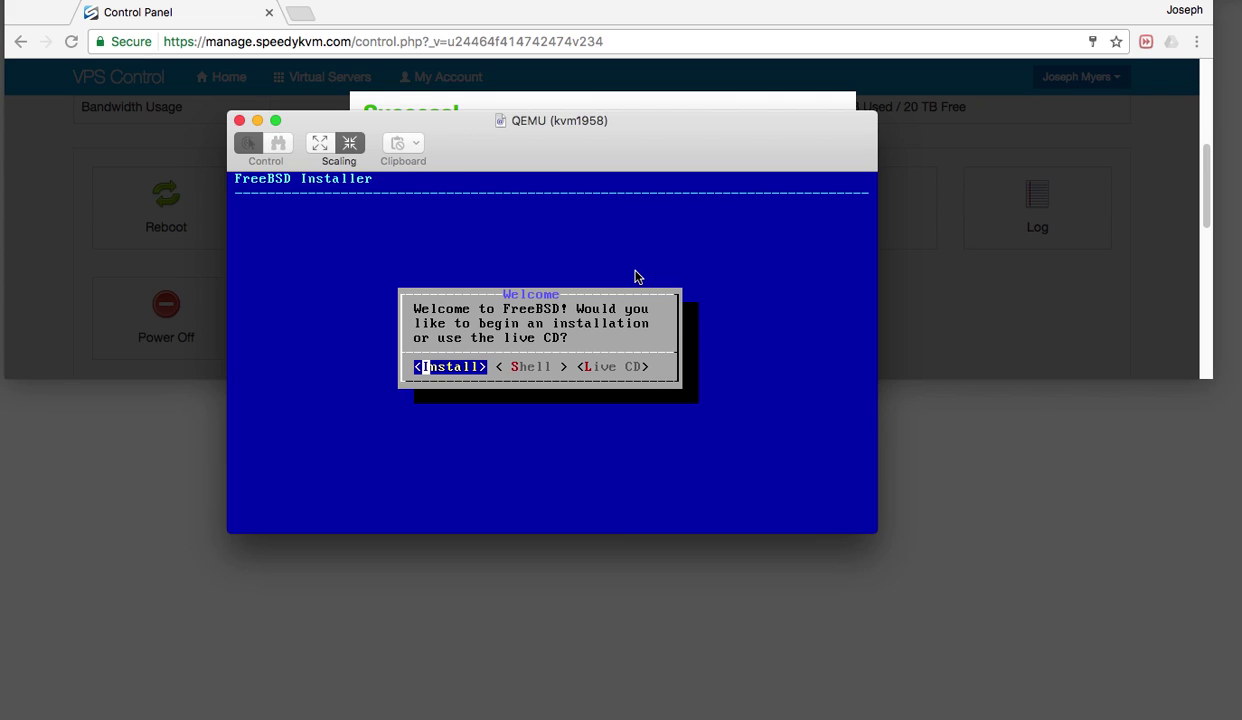
- Start the install, keep the default US keymap, and enter the server's hostname
{"action": "key", "text": "Return"}
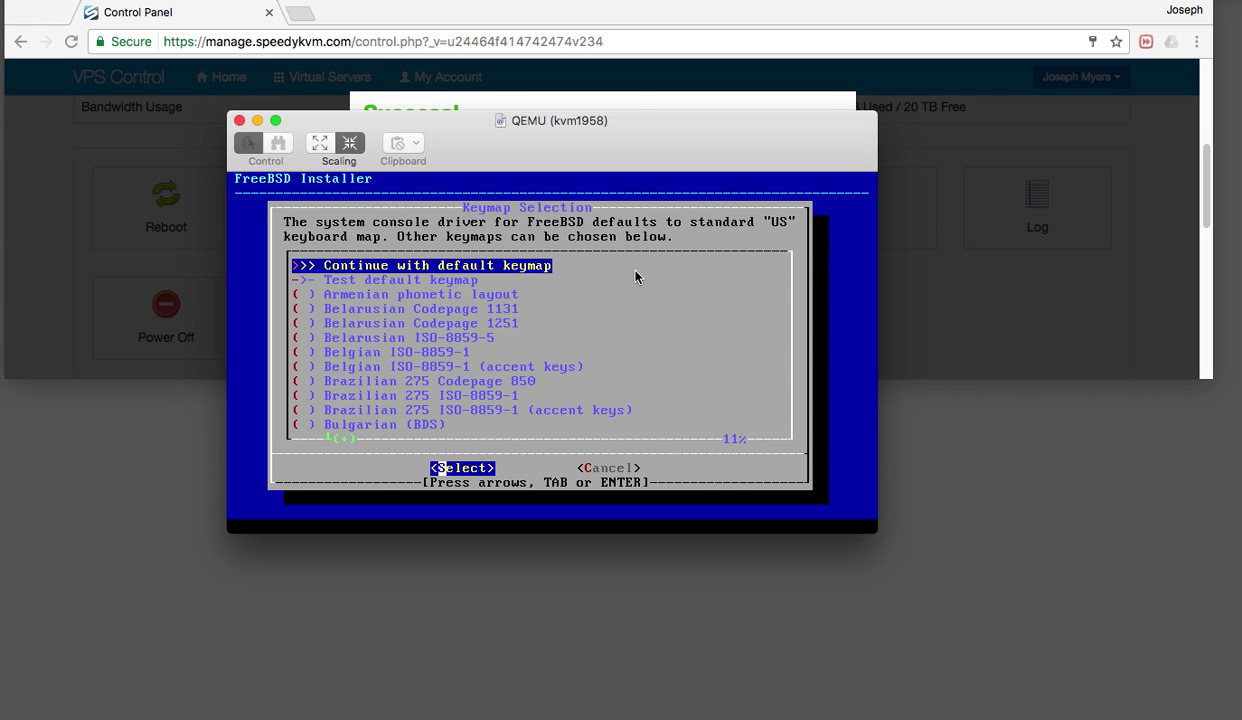
{"action": "key", "text": "Return"}
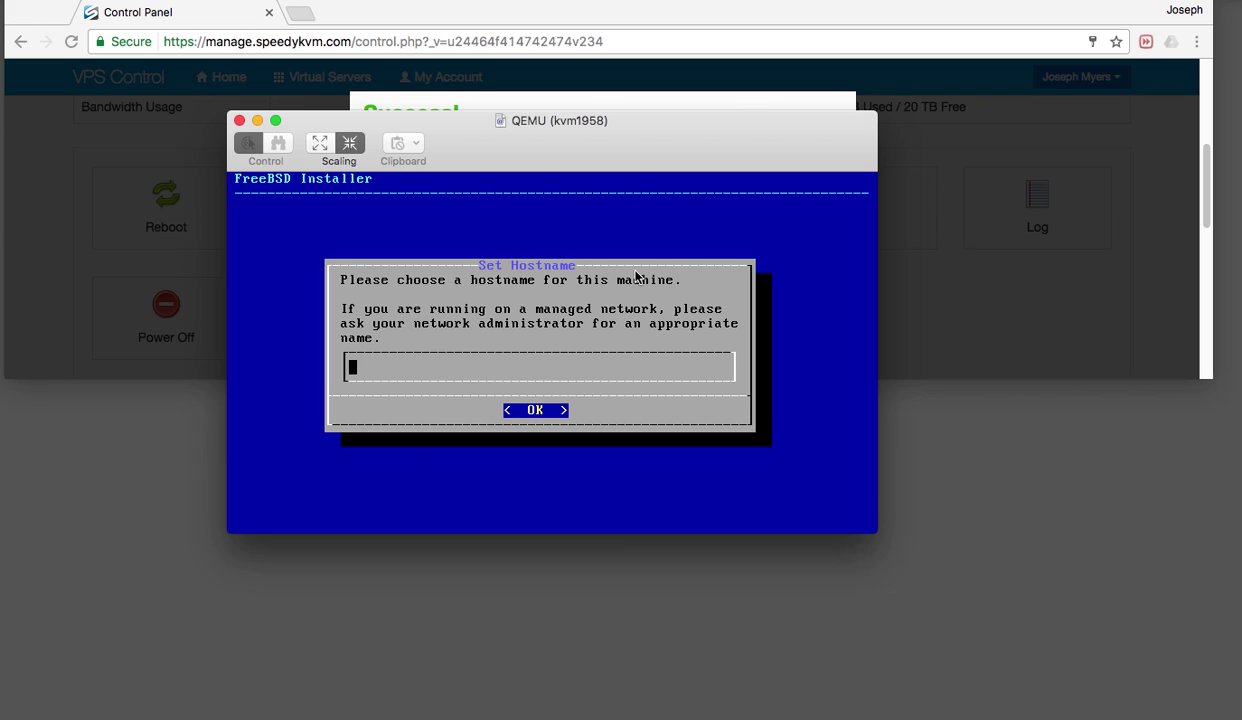
{"action": "type", "text": "d1.myers.media"}
{"action": "key", "text": "Return"}
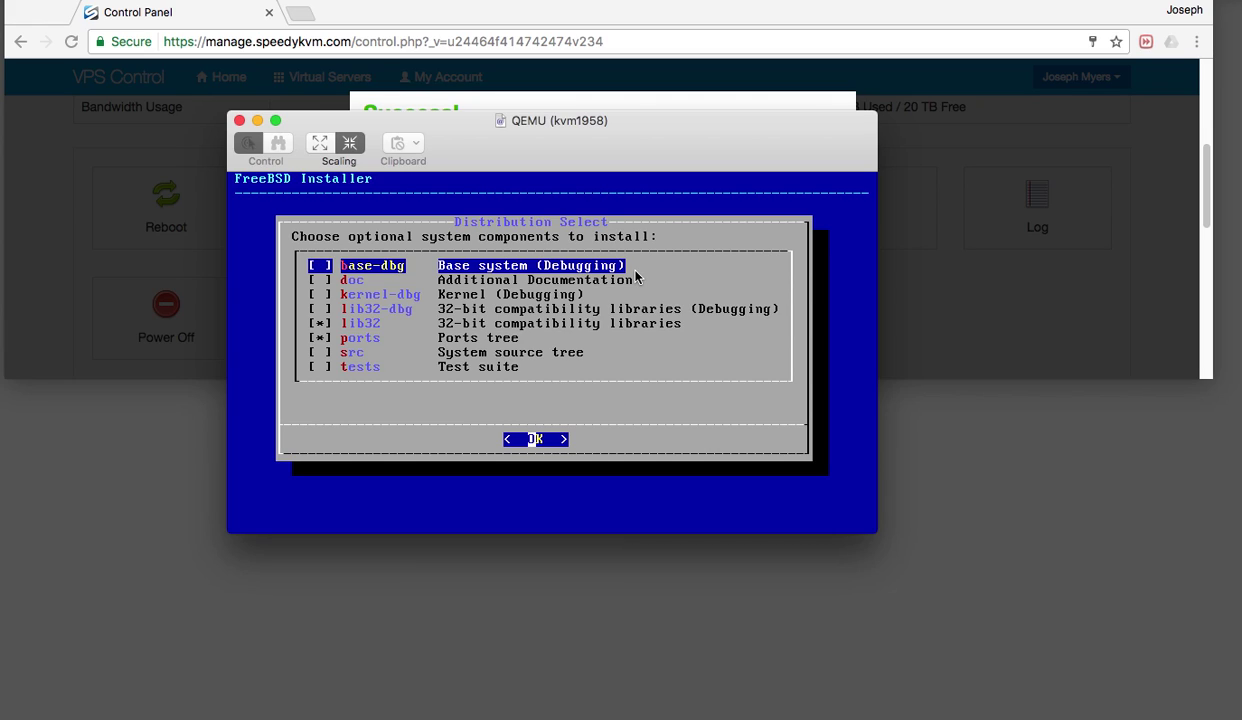
- Select doc and deselect lib32 and ports as optional system components
{"action": "key", "text": "Down"}
{"action": "key", "text": "space"}
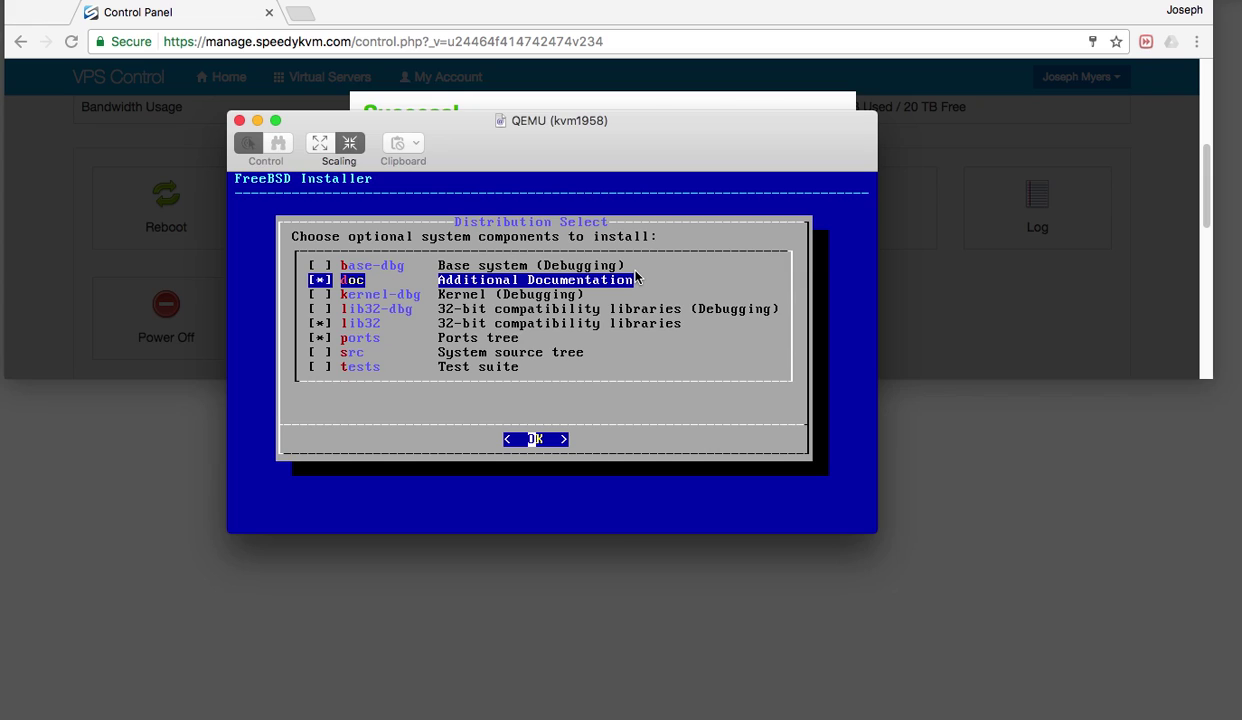
{"action": "key", "text": "Down"}
{"action": "key", "text": "Down"}
{"action": "key", "text": "Down"}
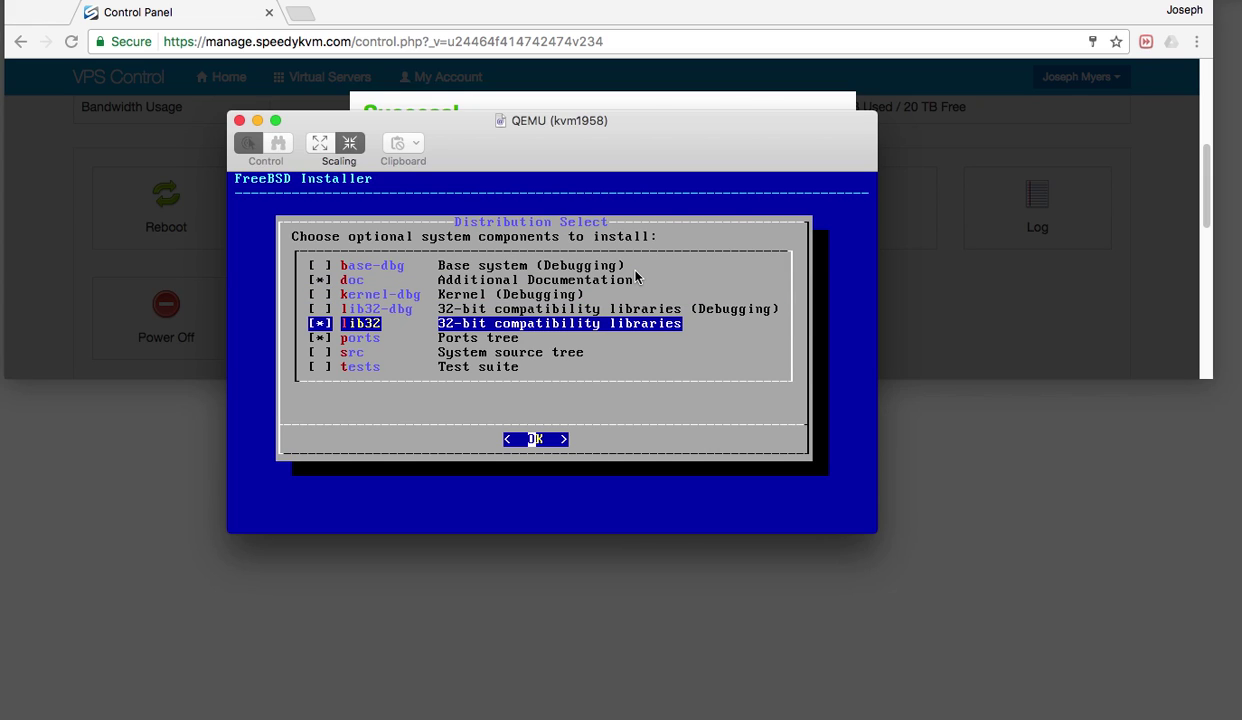
{"action": "key", "text": "space"}
{"action": "key", "text": "Down"}
{"action": "key", "text": "space"}
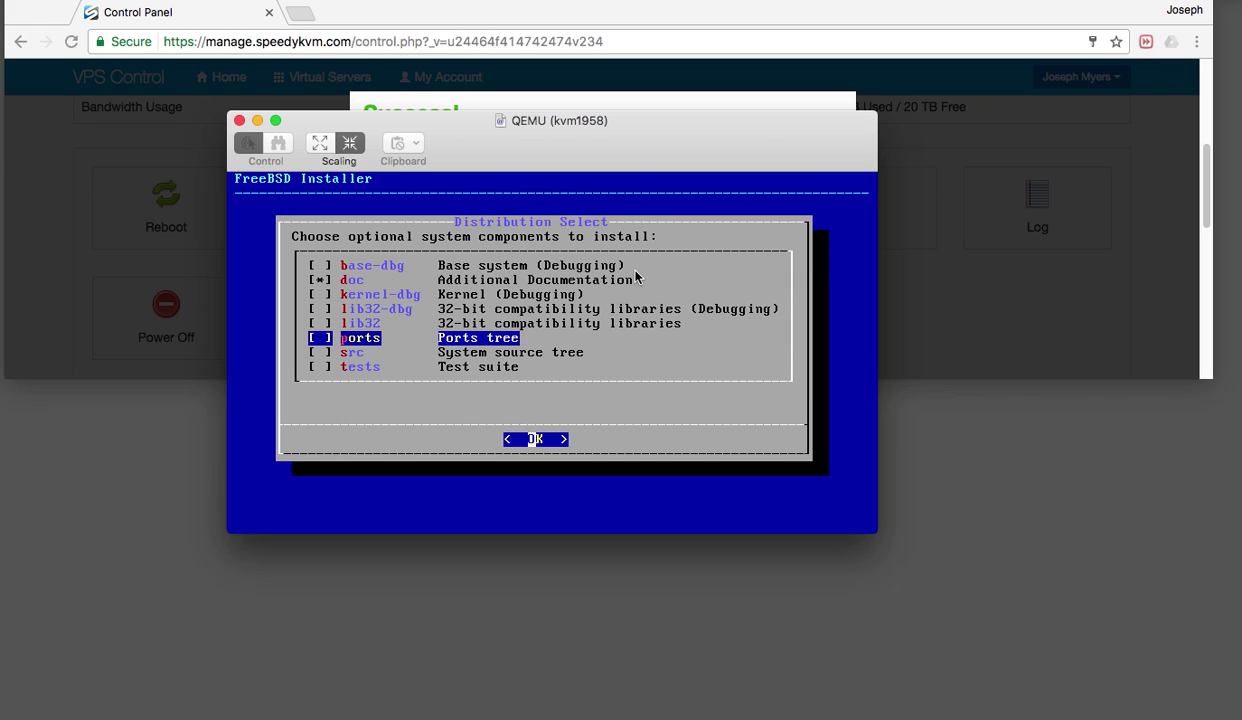
{"action": "key", "text": "Return"}
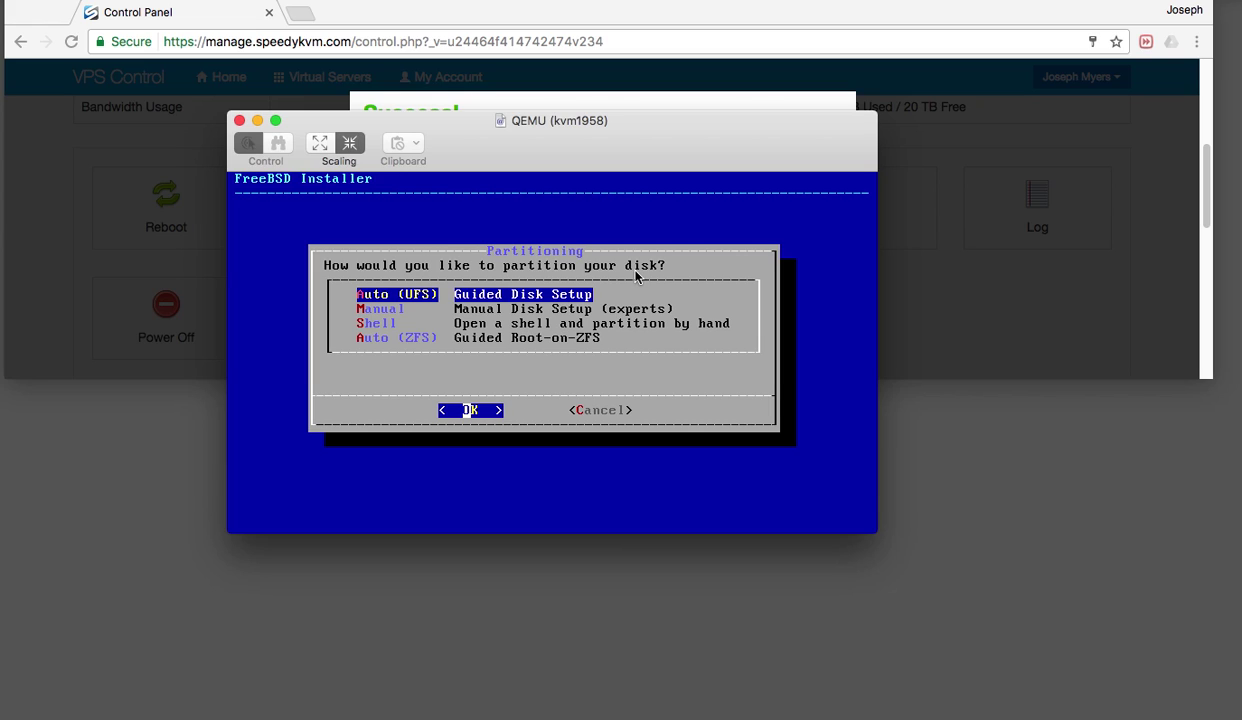
- Auto-partition the entire disk as MBR with UFS root and swap, and commit the changes
{"action": "key", "text": "Return"}
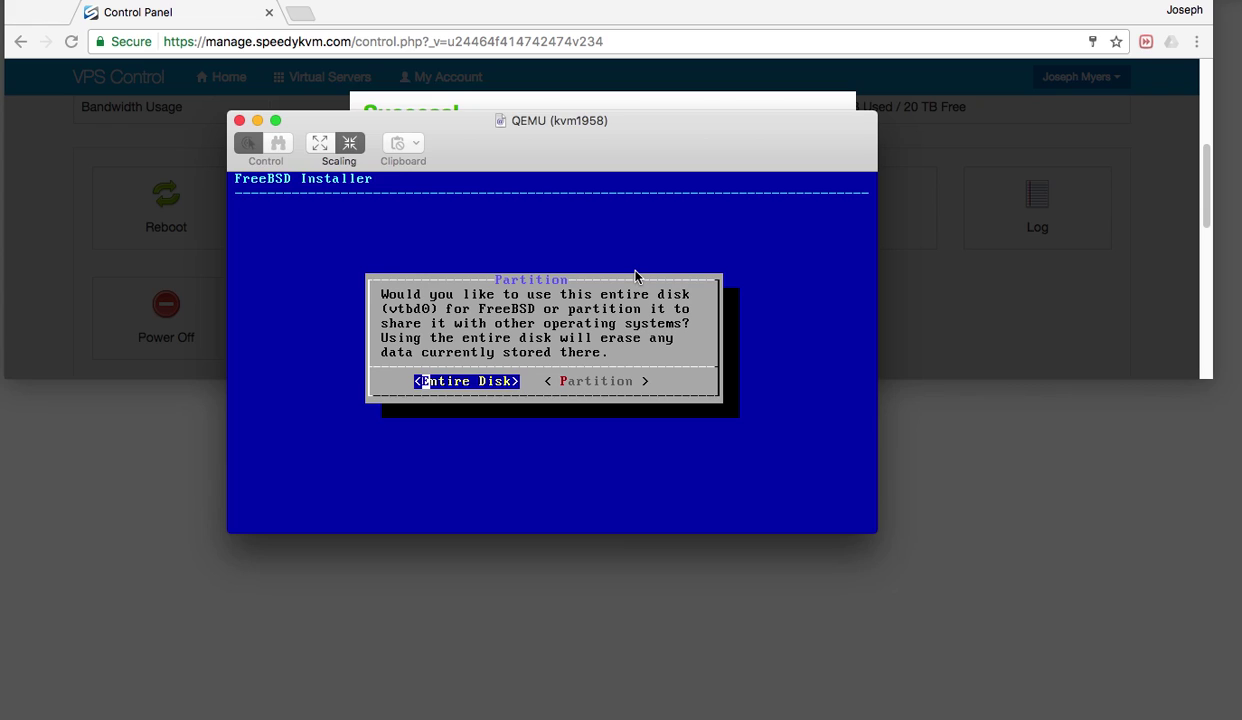
{"action": "key", "text": "Return"}
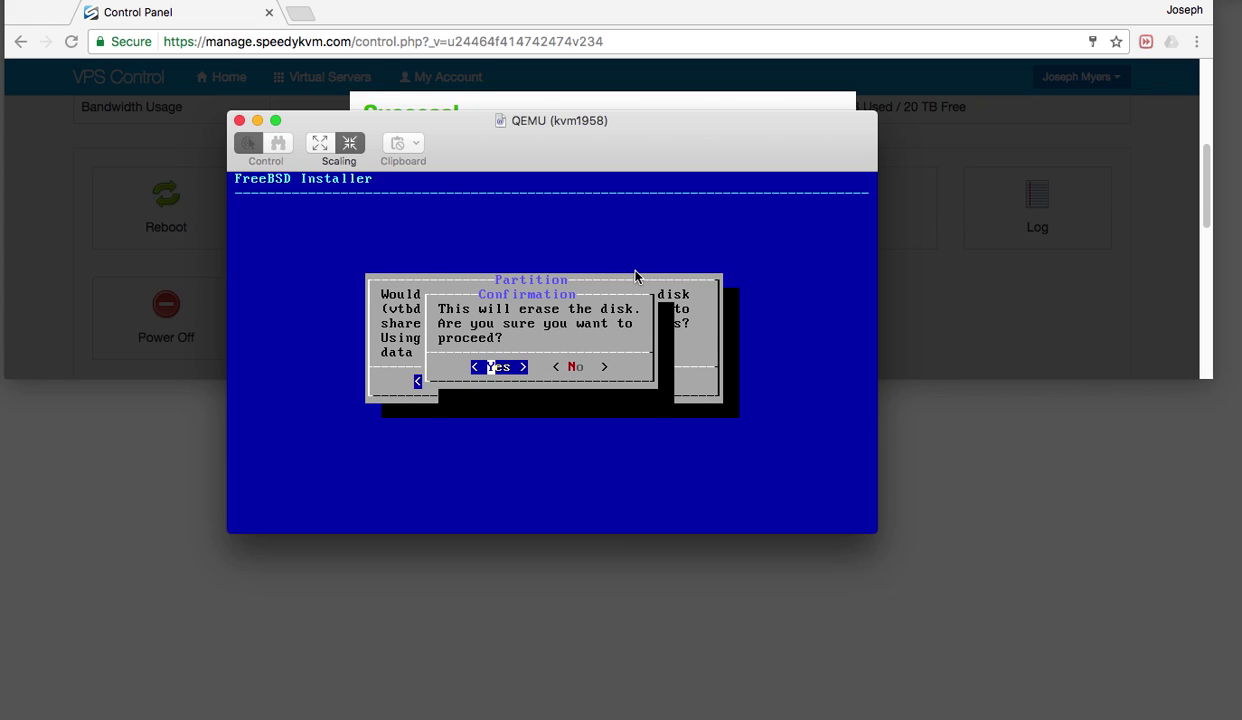
{"action": "key", "text": "Return"}
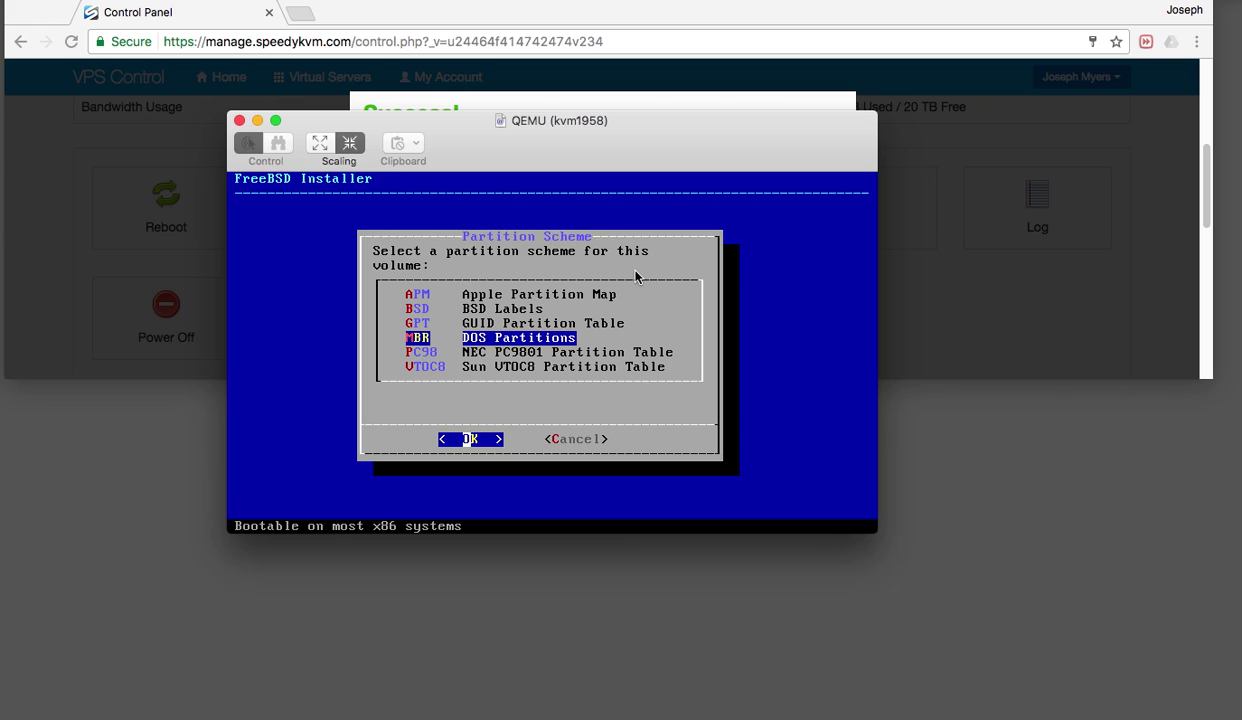
{"action": "key", "text": "Return"}
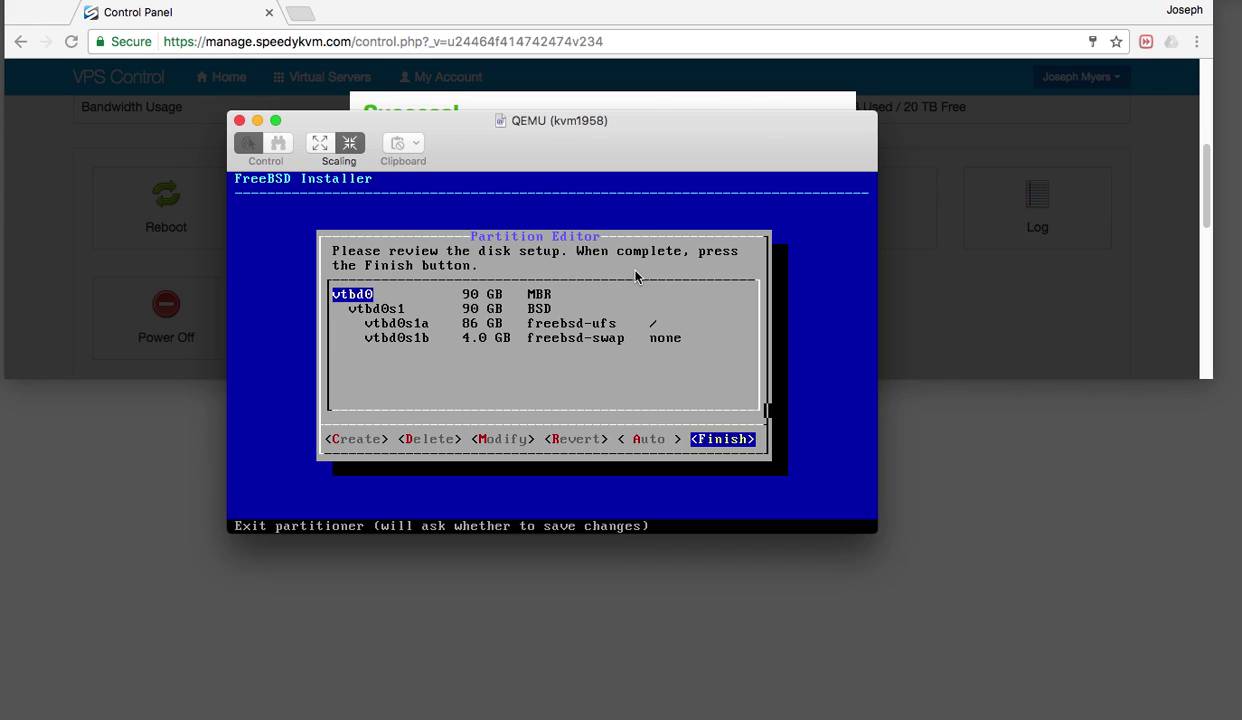
{"action": "key", "text": "Return"}
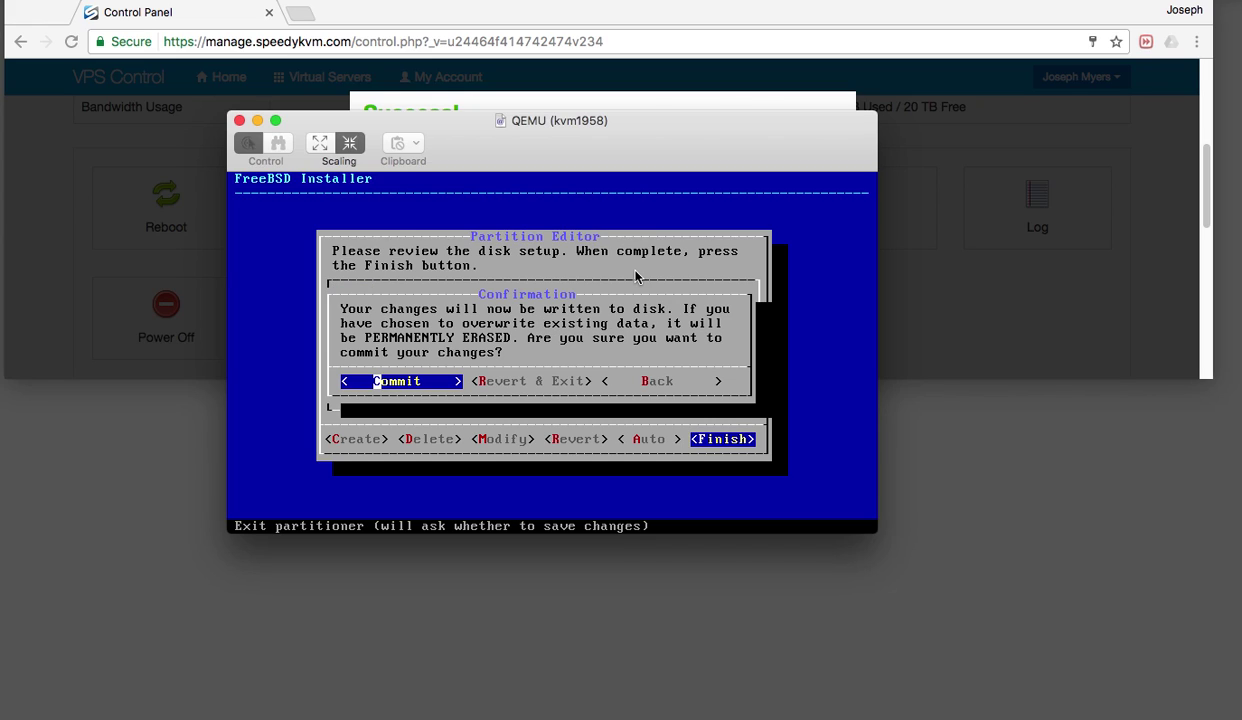
{"action": "key", "text": "Return"}
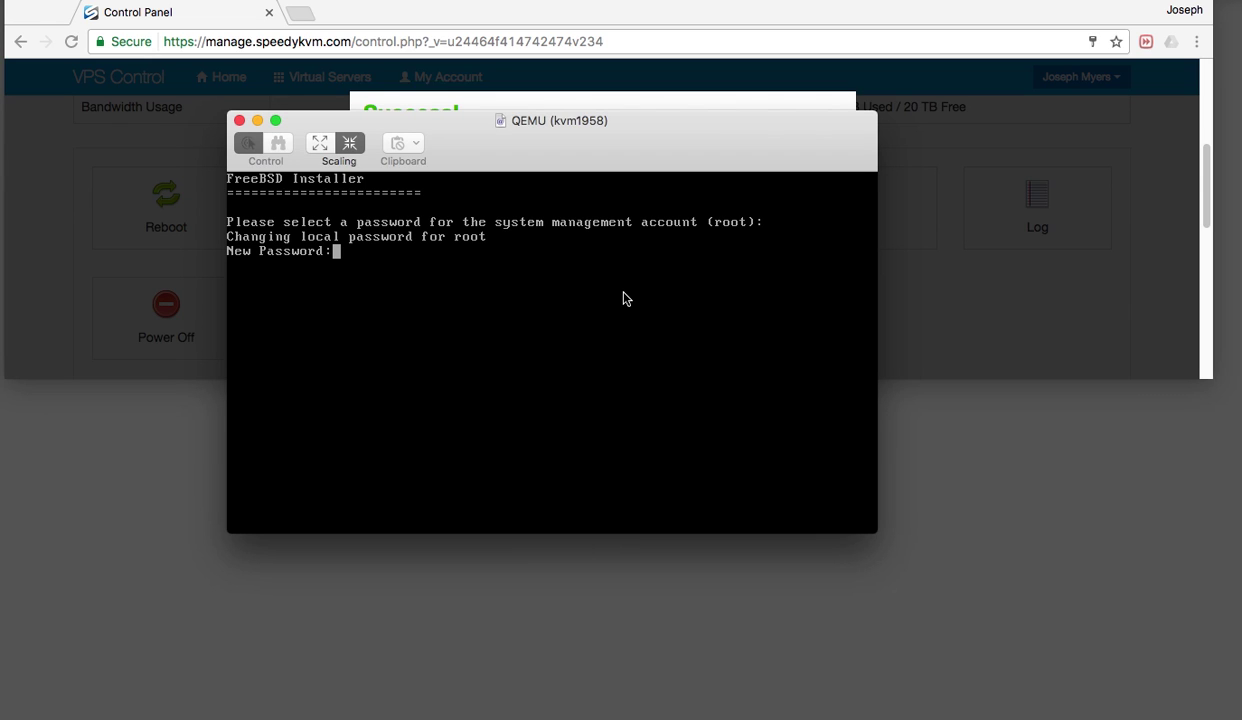
- Enter the new root password and confirm it
{"action": "key", "text": "Return"}
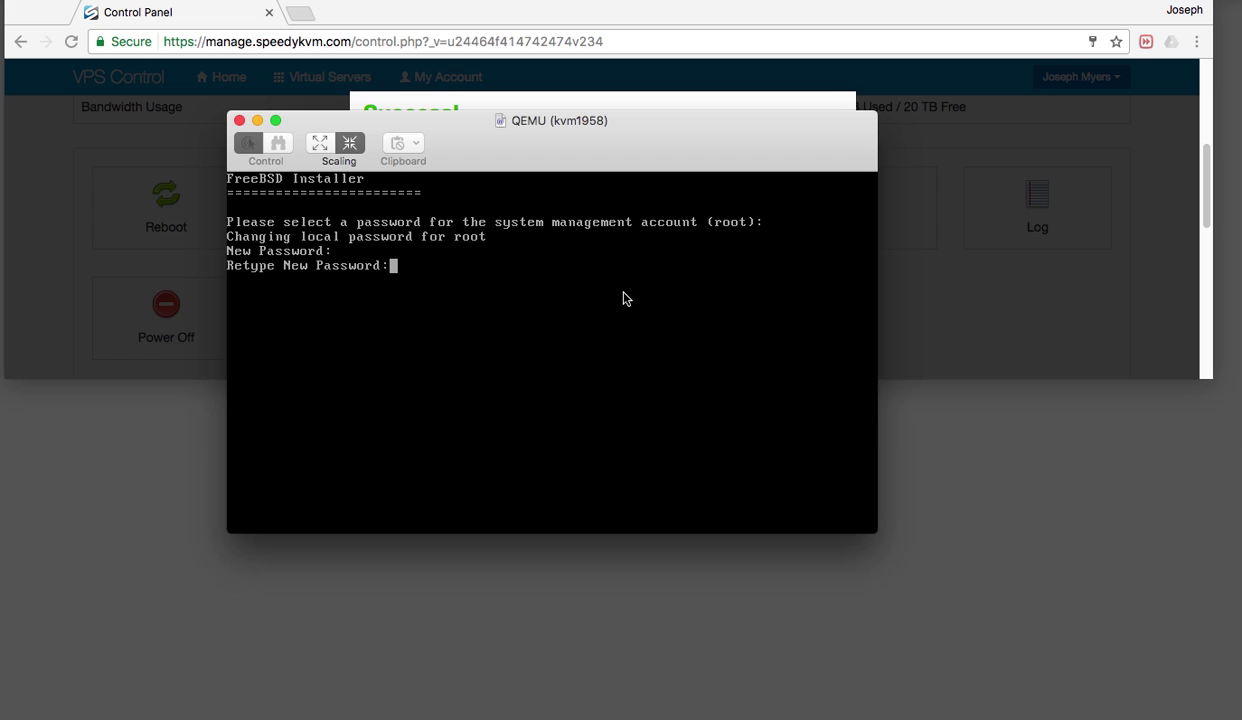
{"action": "key", "text": "Return"}
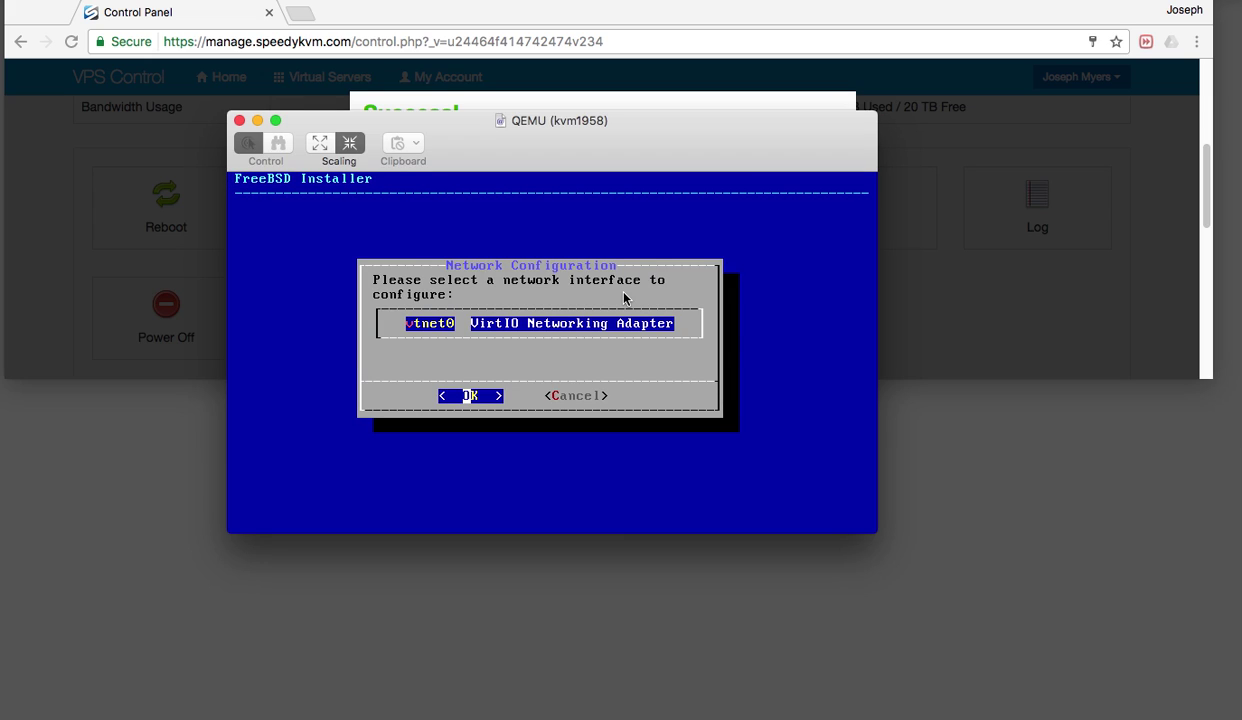
- Configure vtnet0 with DHCP IPv4 and SLAAC IPv6, keeping DNS 8.8.8.8 and 8.8.4.4
{"action": "key", "text": "Return"}
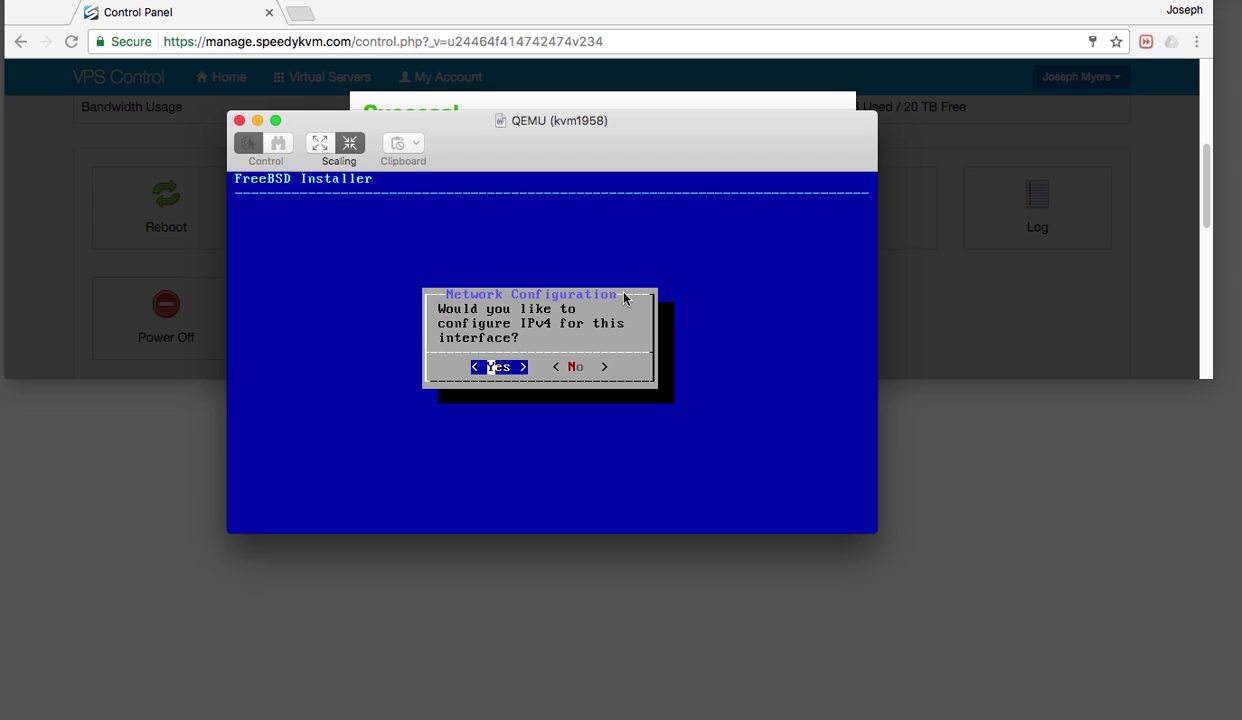
{"action": "key", "text": "Return"}
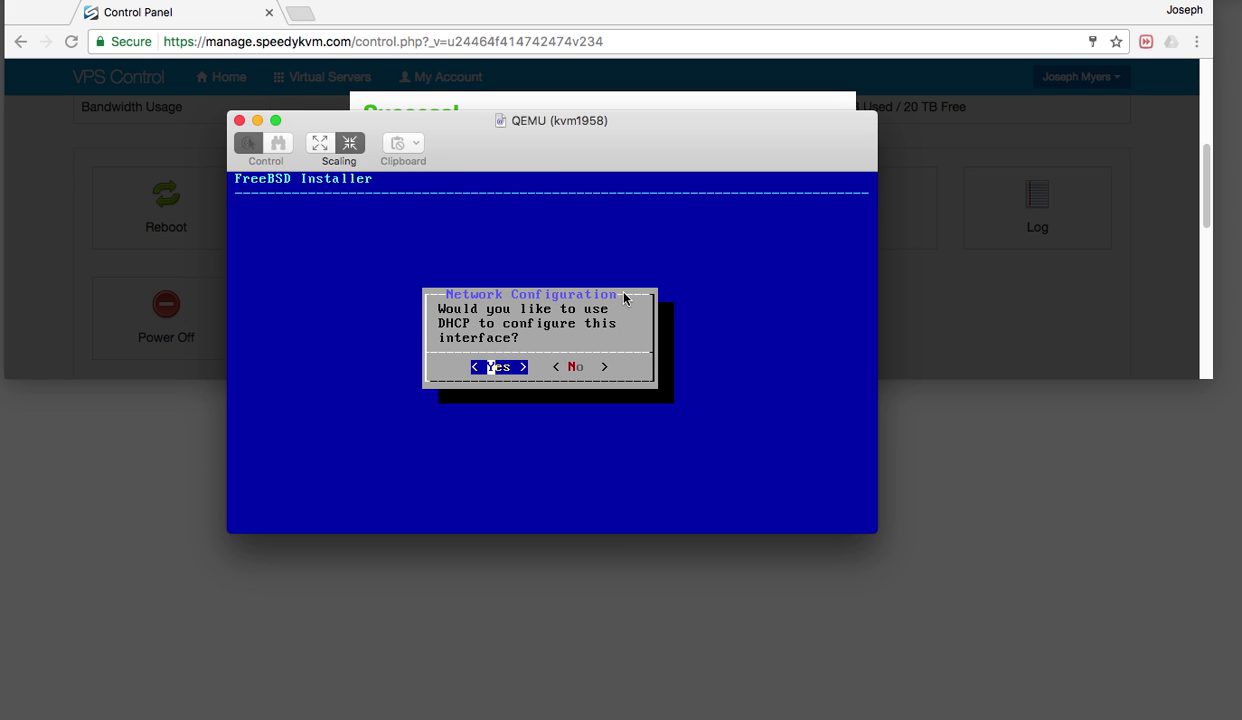
{"action": "key", "text": "Return"}
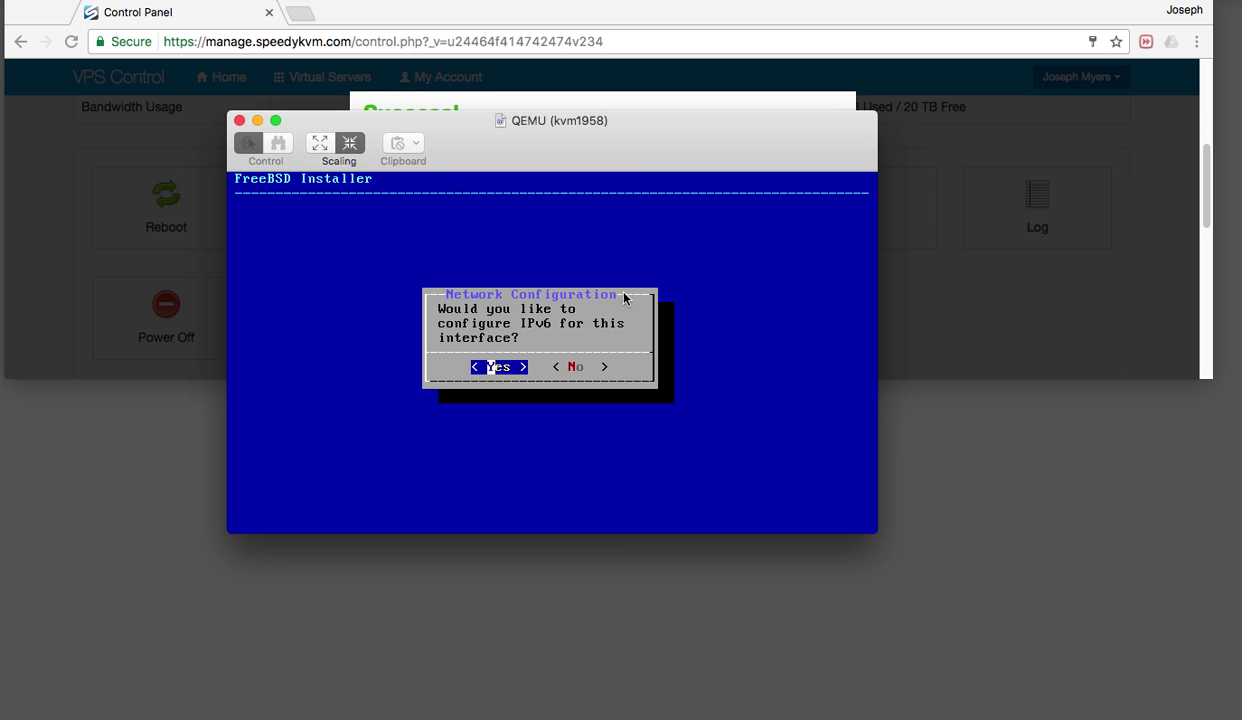
{"action": "key", "text": "Return"}
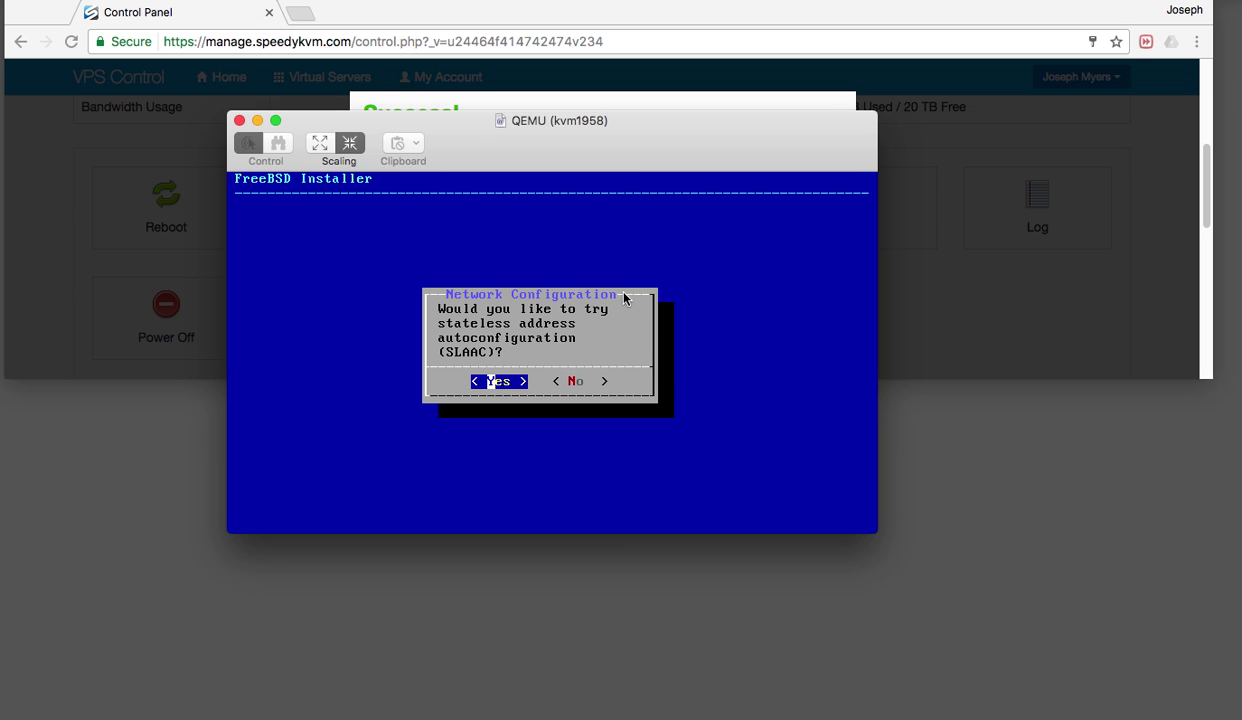
{"action": "key", "text": "Return"}
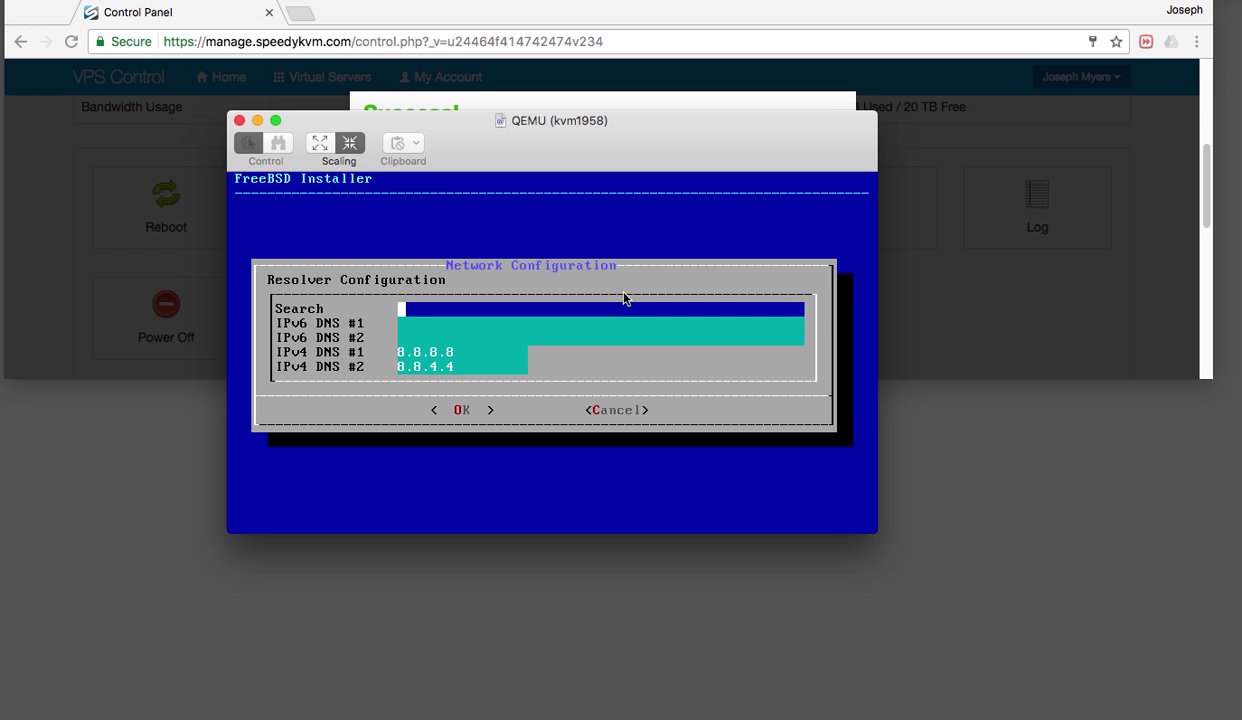
{"action": "key", "text": "Tab"}
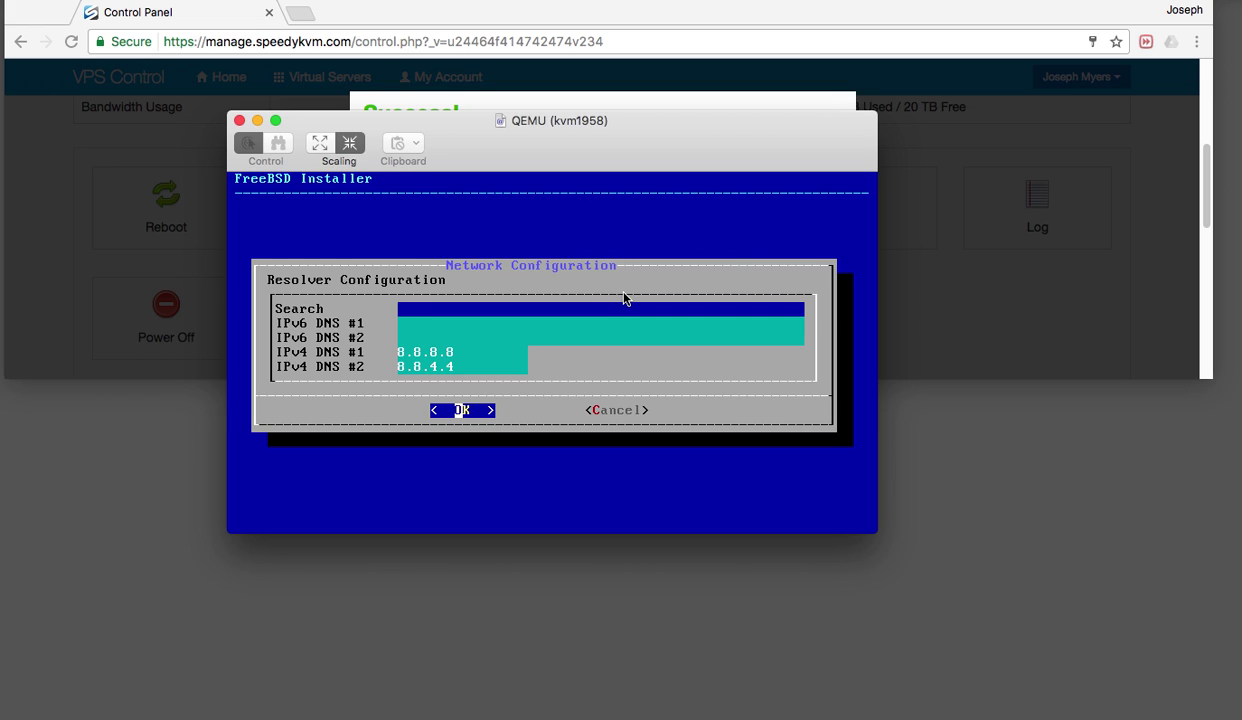
{"action": "key", "text": "Return"}
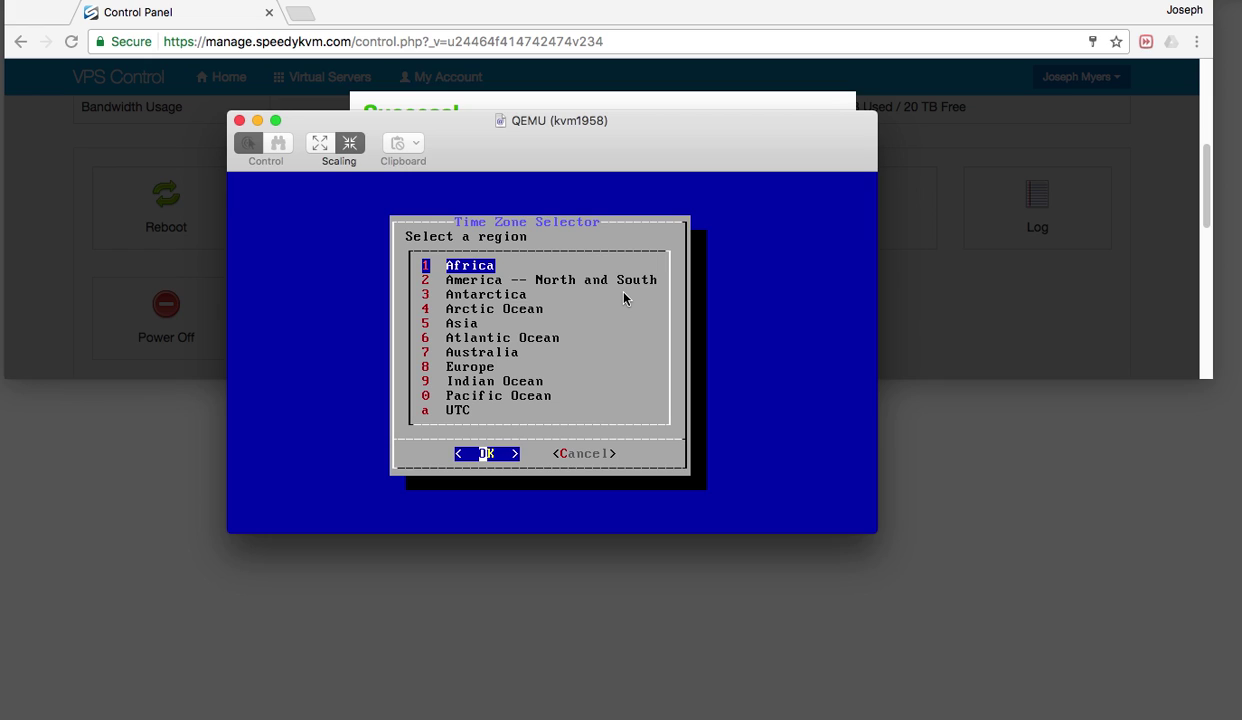
- Choose the America -- North and South region, then United States as the country
{"action": "key", "text": "Down"}
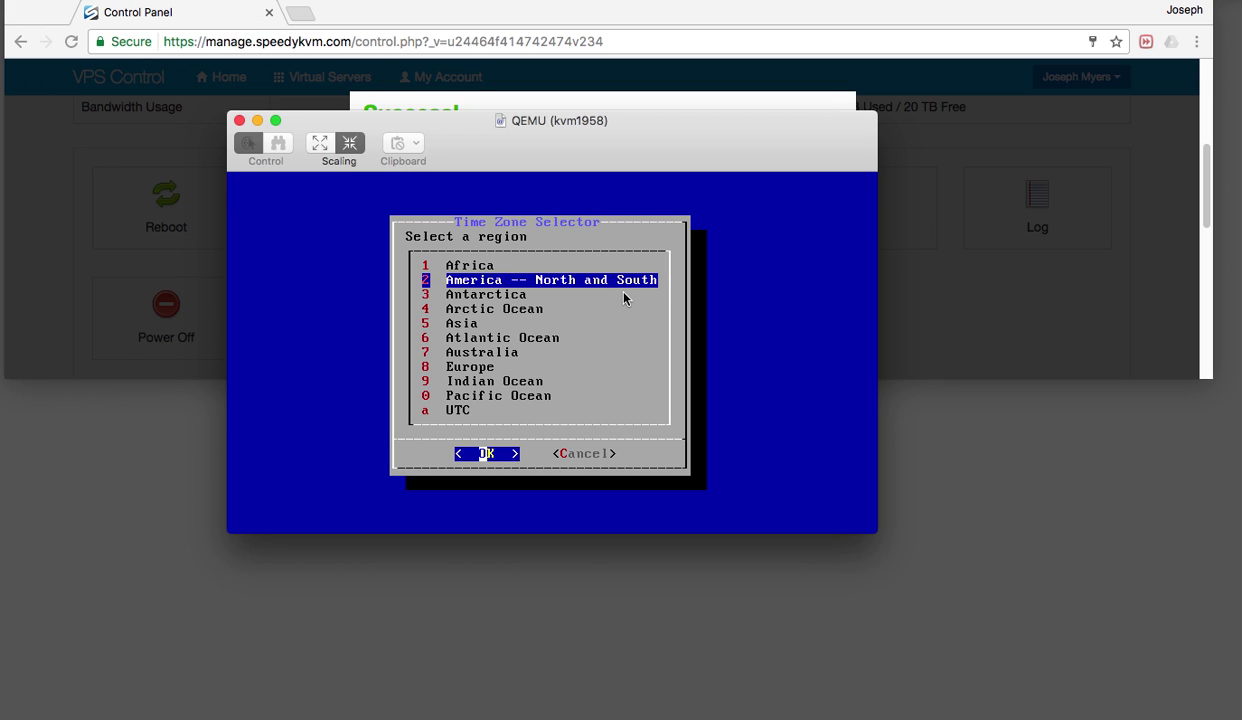
{"action": "key", "text": "Return"}
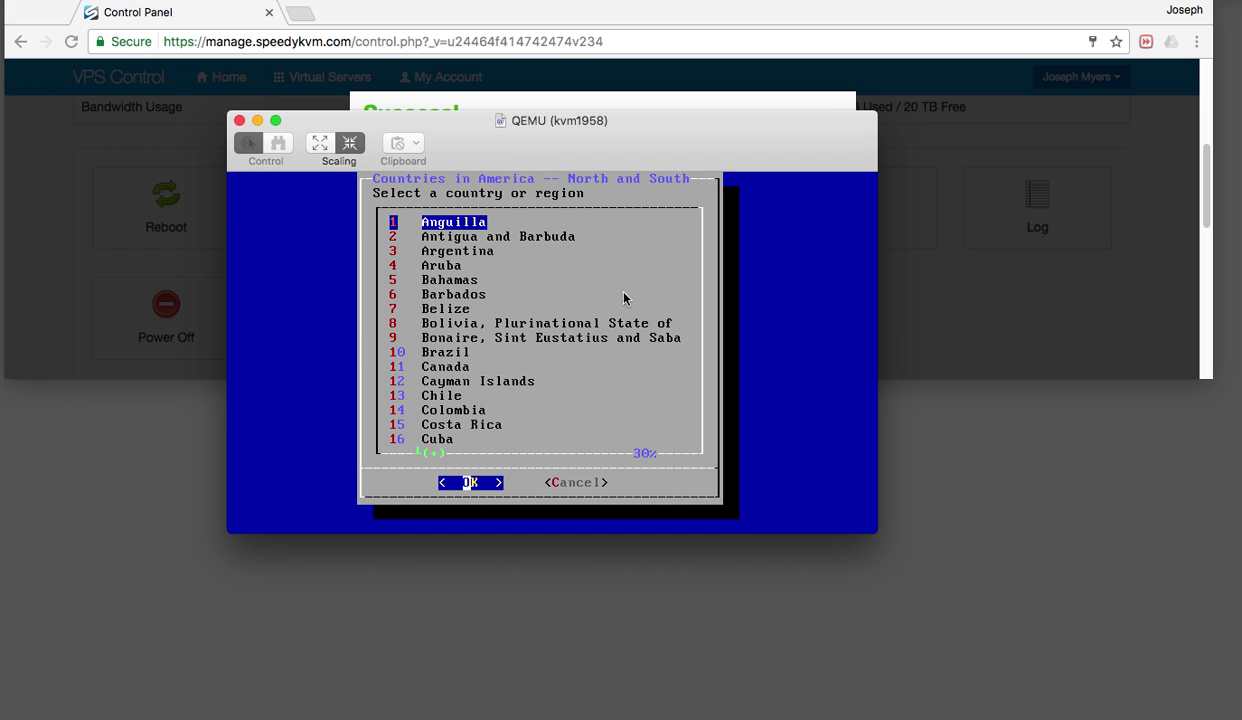
{"action": "key", "text": "Down"}
{"action": "key", "text": "Down"}
{"action": "key", "text": "Down"}
{"action": "key", "text": "Down"}
{"action": "key", "text": "Down"}
{"action": "key", "text": "Down"}
{"action": "key", "text": "Down"}
{"action": "key", "text": "Down"}
{"action": "key", "text": "Down"}
{"action": "key", "text": "Down"}
{"action": "key", "text": "Down"}
{"action": "key", "text": "Down"}
{"action": "key", "text": "Down"}
{"action": "key", "text": "Down"}
{"action": "key", "text": "Down"}
{"action": "key", "text": "Down"}
{"action": "key", "text": "Down"}
{"action": "key", "text": "Down"}
{"action": "key", "text": "Down"}
{"action": "key", "text": "Down"}
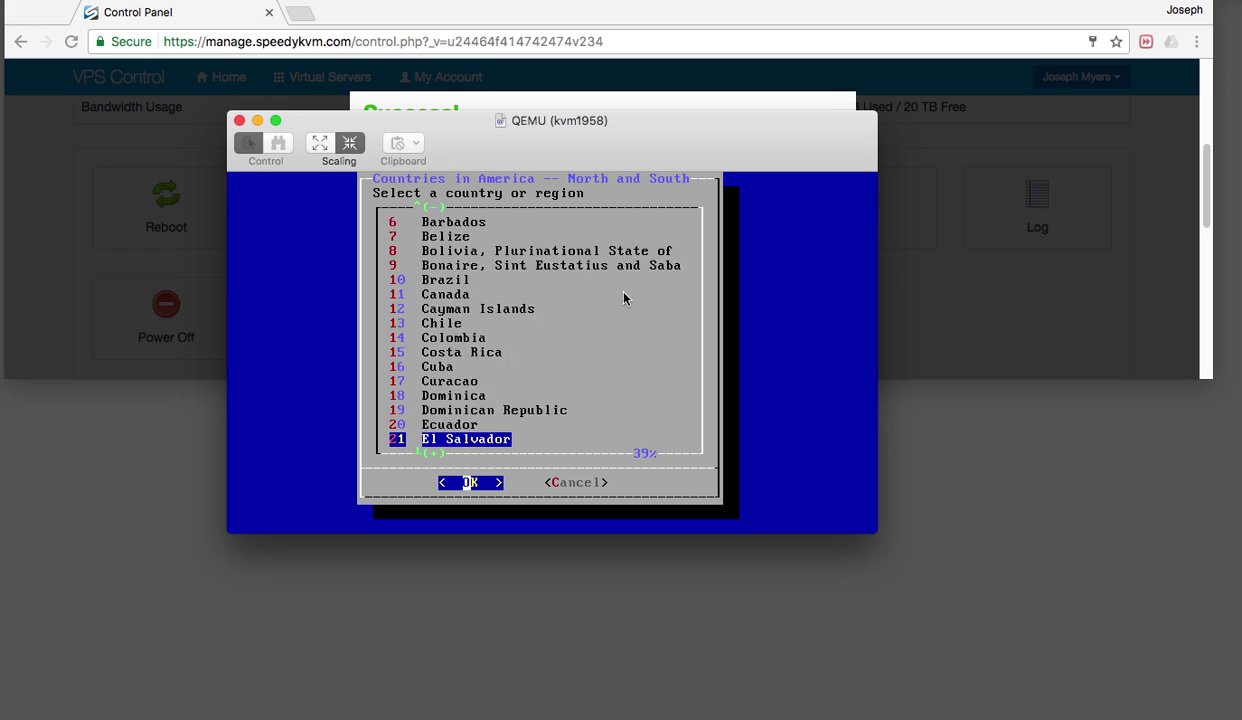
{"action": "key", "text": "Down"}
{"action": "key", "text": "Down"}
{"action": "key", "text": "Down"}
{"action": "key", "text": "Down"}
{"action": "key", "text": "Down"}
{"action": "key", "text": "Down"}
{"action": "key", "text": "Down"}
{"action": "key", "text": "Down"}
{"action": "key", "text": "Down"}
{"action": "key", "text": "Down"}
{"action": "key", "text": "Down"}
{"action": "key", "text": "Down"}
{"action": "key", "text": "Down"}
{"action": "key", "text": "Down"}
{"action": "key", "text": "Down"}
{"action": "key", "text": "Down"}
{"action": "key", "text": "Down"}
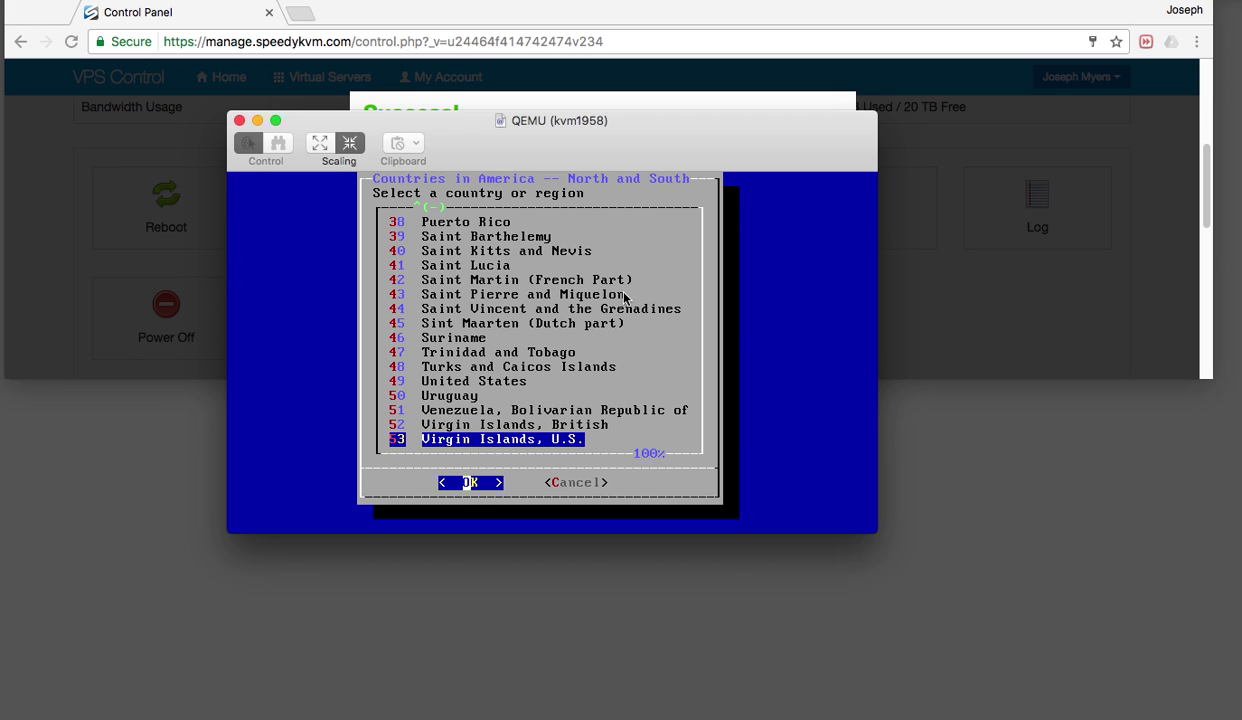
{"action": "key", "text": "Up"}
{"action": "key", "text": "Up"}
{"action": "key", "text": "Up"}
{"action": "key", "text": "Up"}
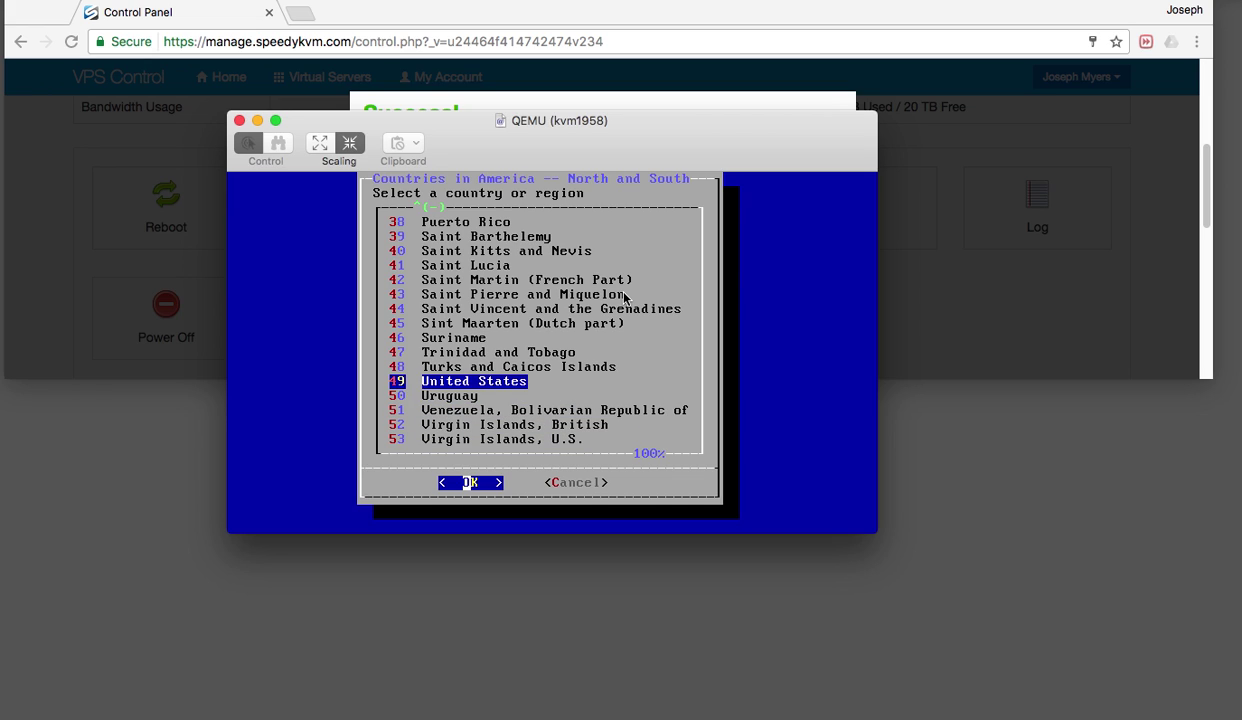
{"action": "key", "text": "Return"}
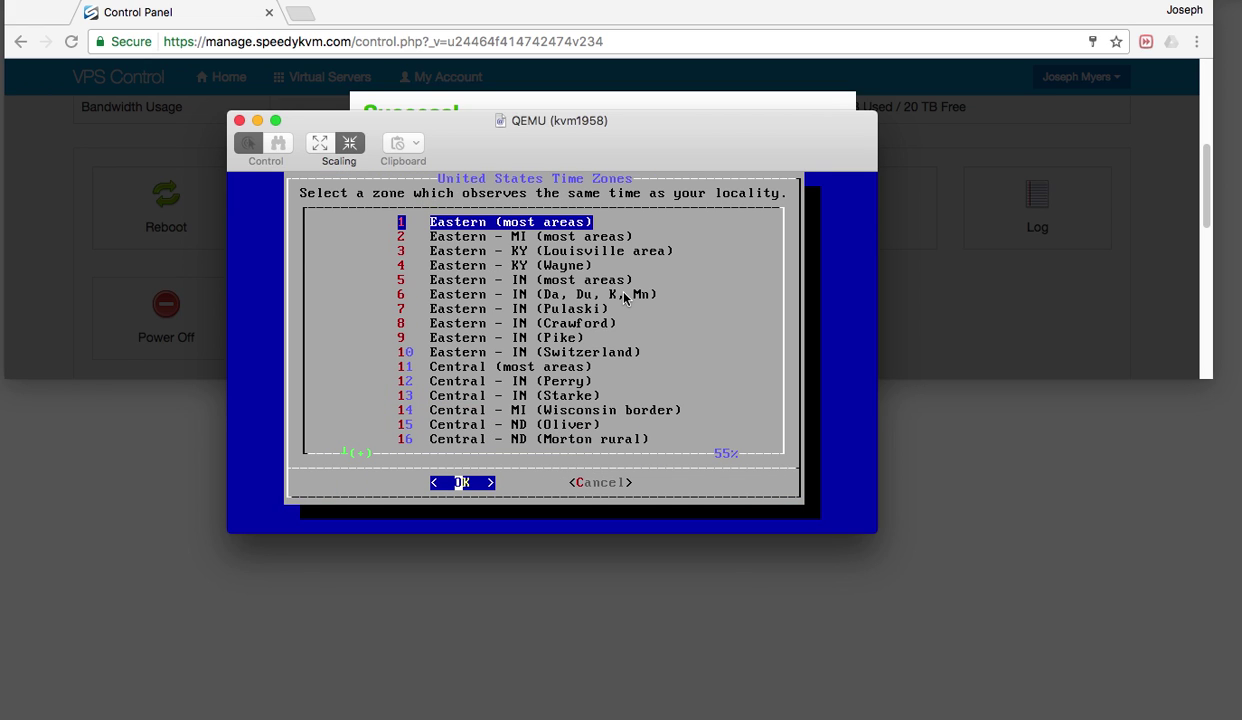
- Select Central (most areas) as the time zone and accept the CDT abbreviation
{"action": "key", "text": "Down"}
{"action": "key", "text": "Down"}
{"action": "key", "text": "Down"}
{"action": "key", "text": "Down"}
{"action": "key", "text": "Down"}
{"action": "key", "text": "Down"}
{"action": "key", "text": "Down"}
{"action": "key", "text": "Down"}
{"action": "key", "text": "Down"}
{"action": "key", "text": "Down"}
{"action": "key", "text": "Down"}
{"action": "key", "text": "Down"}
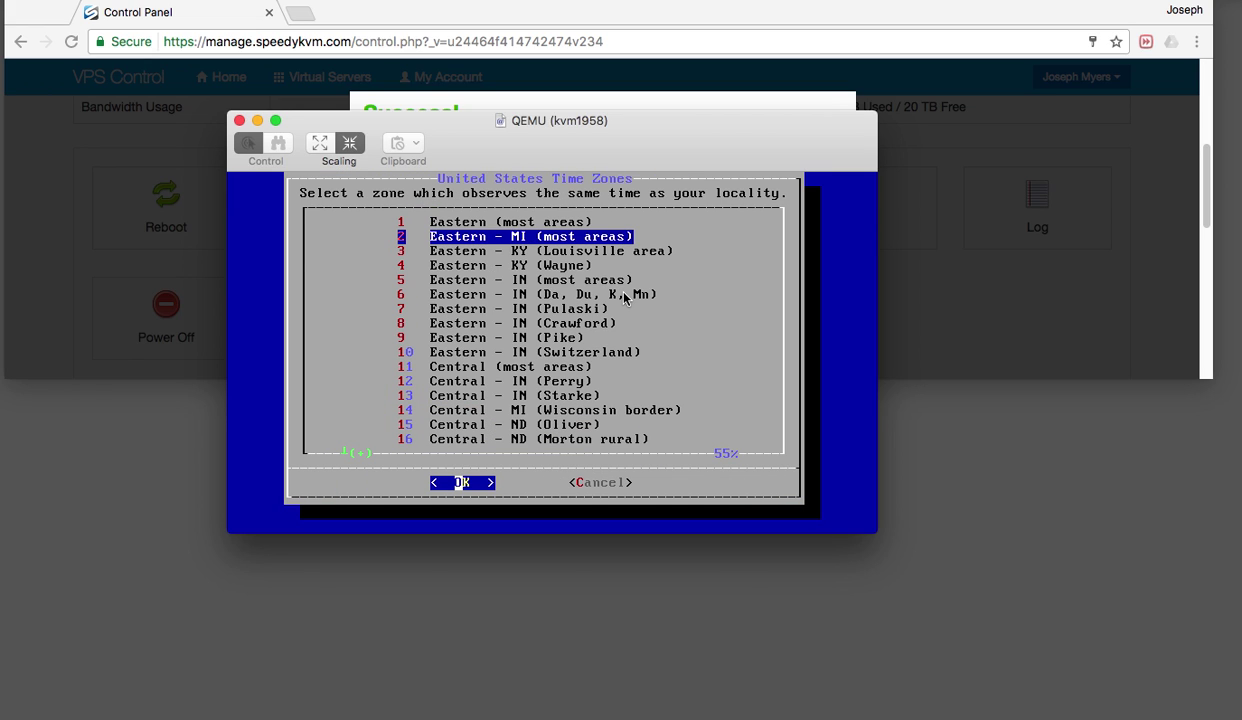
{"action": "key", "text": "Down"}
{"action": "key", "text": "Down"}
{"action": "key", "text": "Down"}
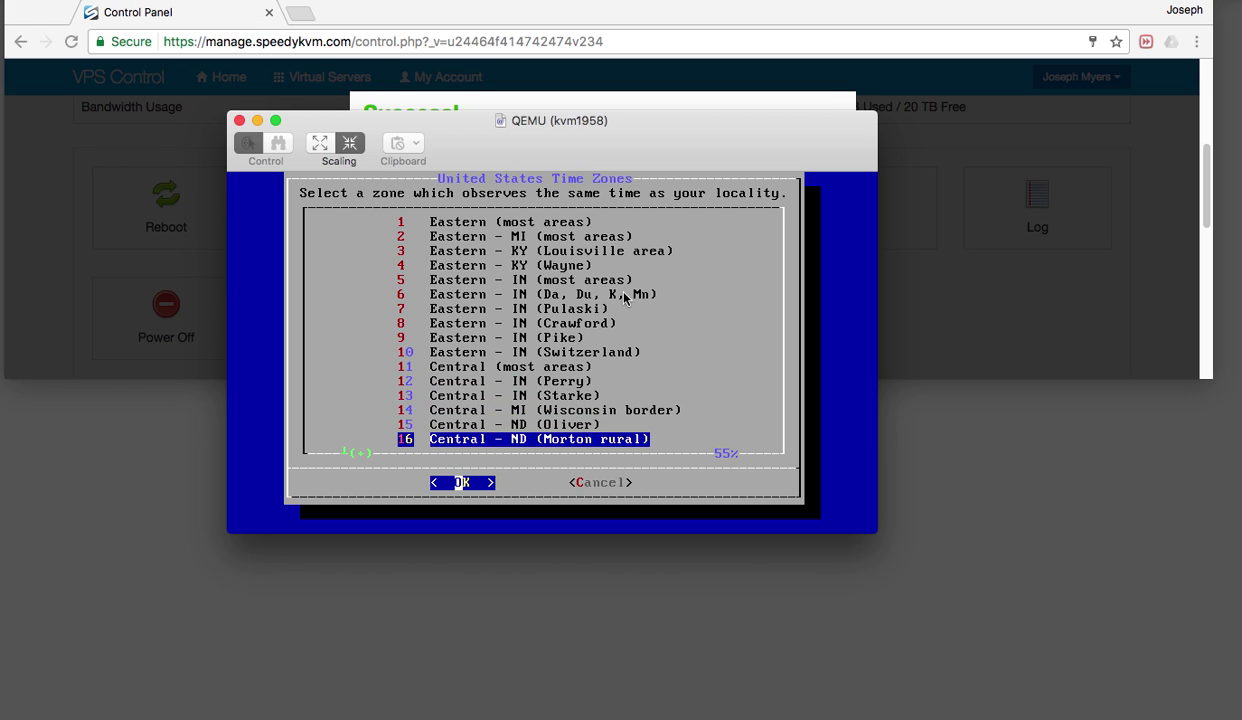
{"action": "key", "text": "Down"}
{"action": "key", "text": "Down"}
{"action": "key", "text": "Down"}
{"action": "key", "text": "Down"}
{"action": "key", "text": "Up"}
{"action": "key", "text": "Up"}
{"action": "key", "text": "Up"}
{"action": "key", "text": "Up"}
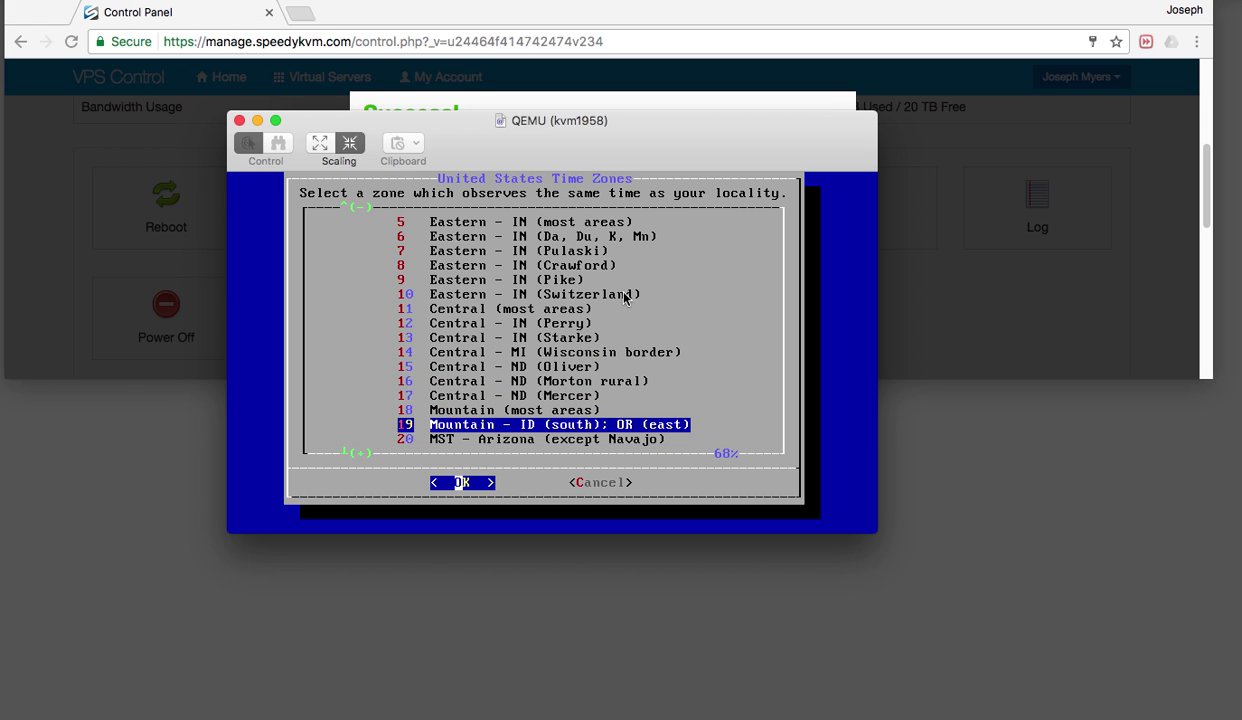
{"action": "key", "text": "Up"}
{"action": "key", "text": "Up"}
{"action": "key", "text": "Up"}
{"action": "key", "text": "Up"}
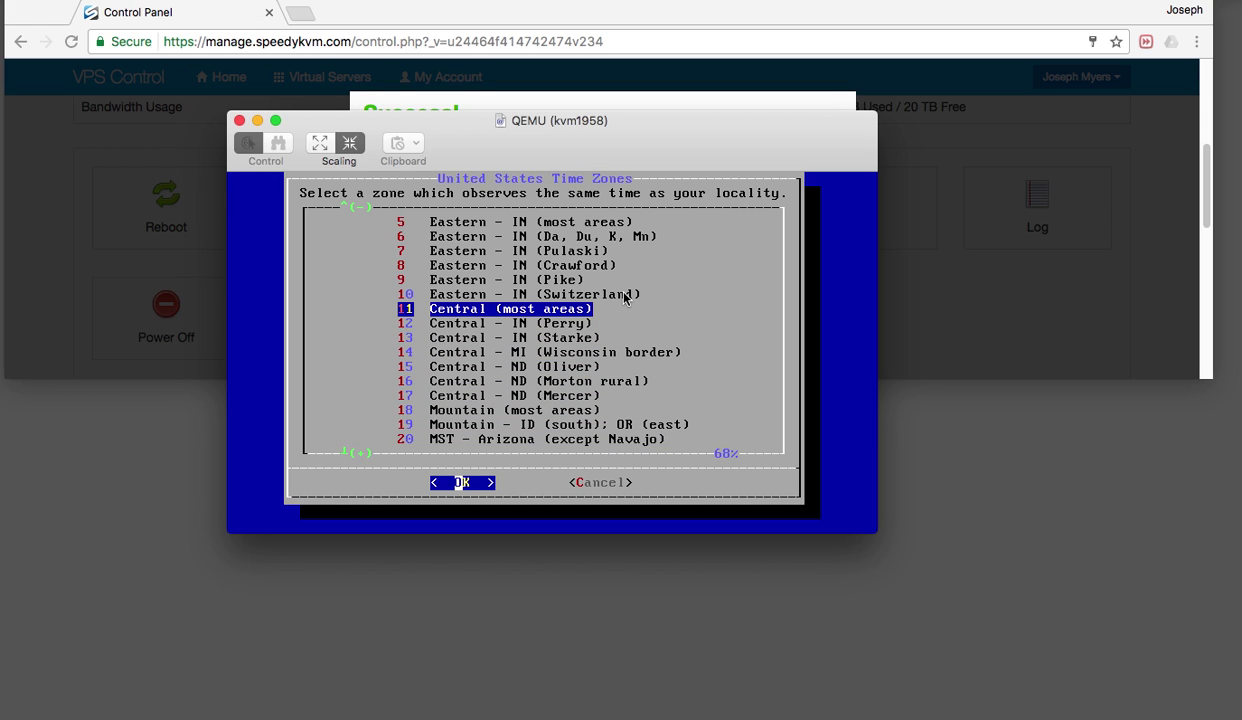
{"action": "key", "text": "Return"}
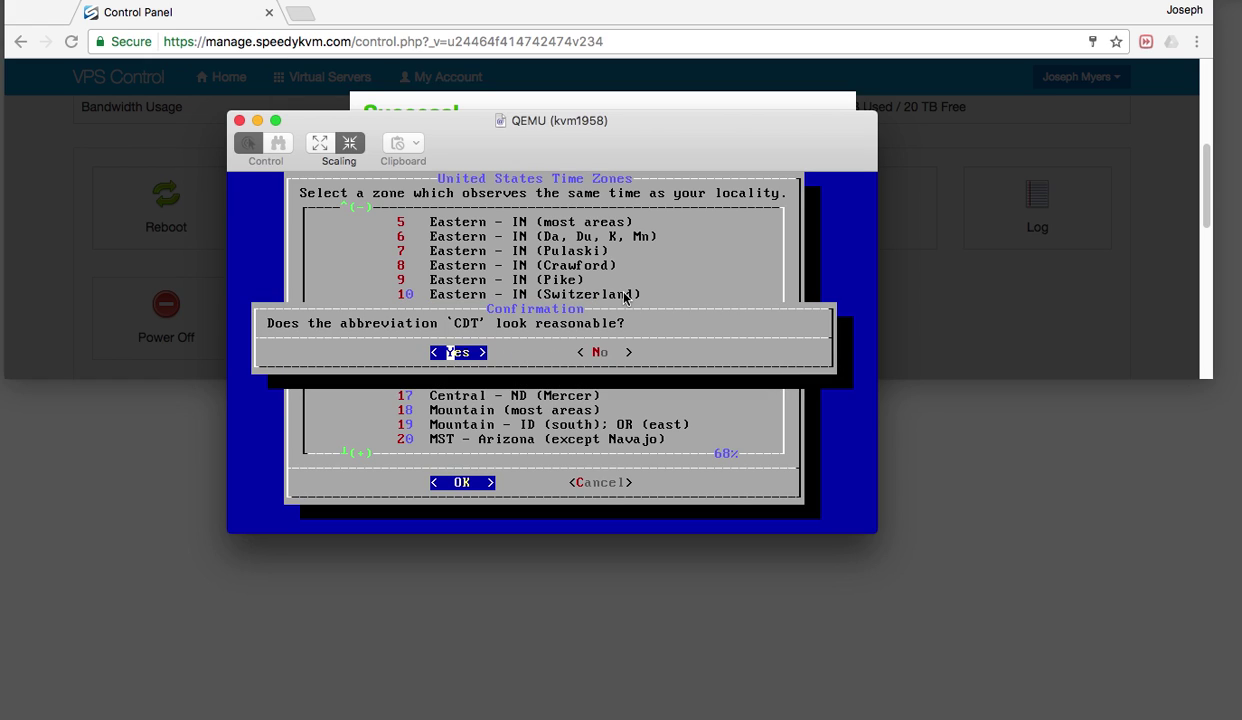
{"action": "key", "text": "Return"}
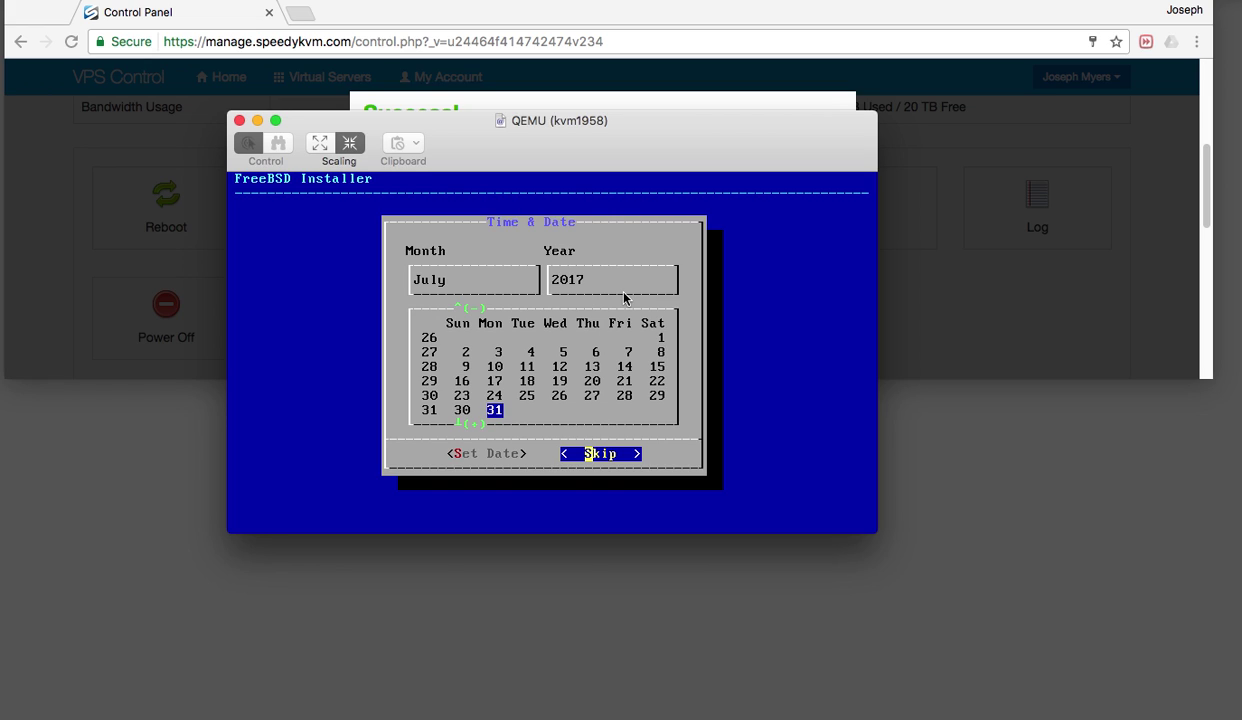
- Set the date to July 31, 2017 and the system clock to 17:57:53
{"action": "key", "text": "Left"}
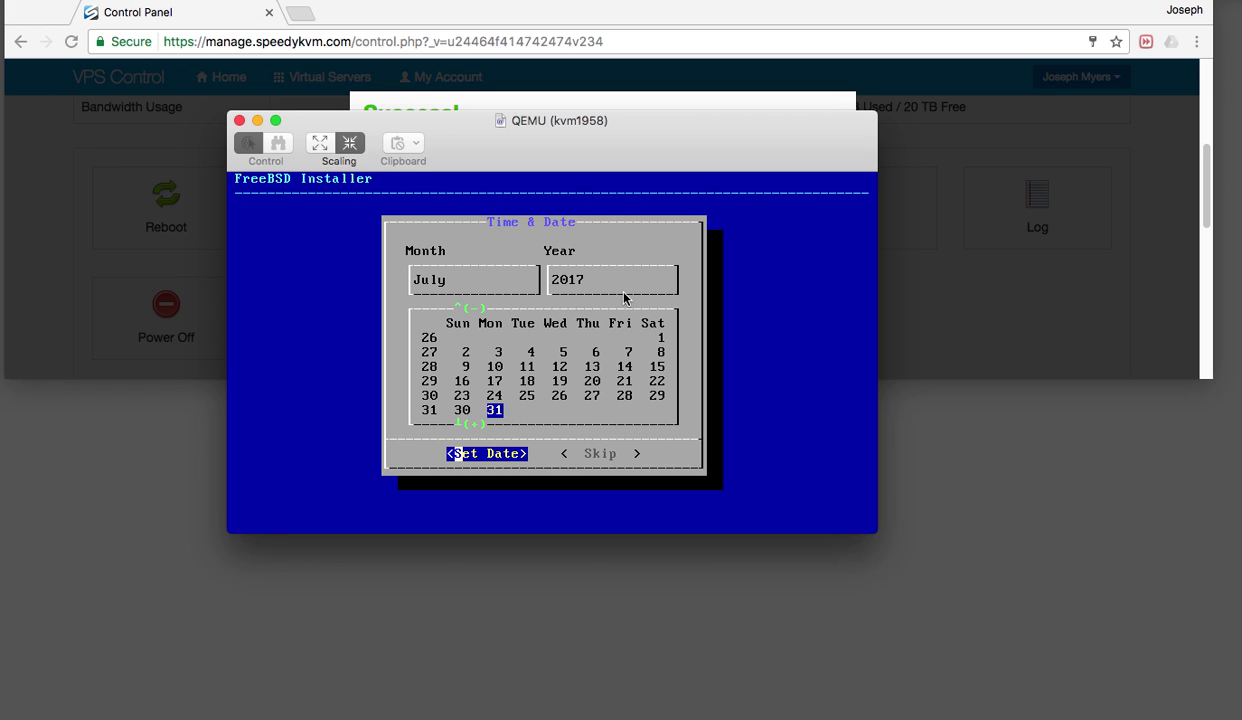
{"action": "key", "text": "Return"}
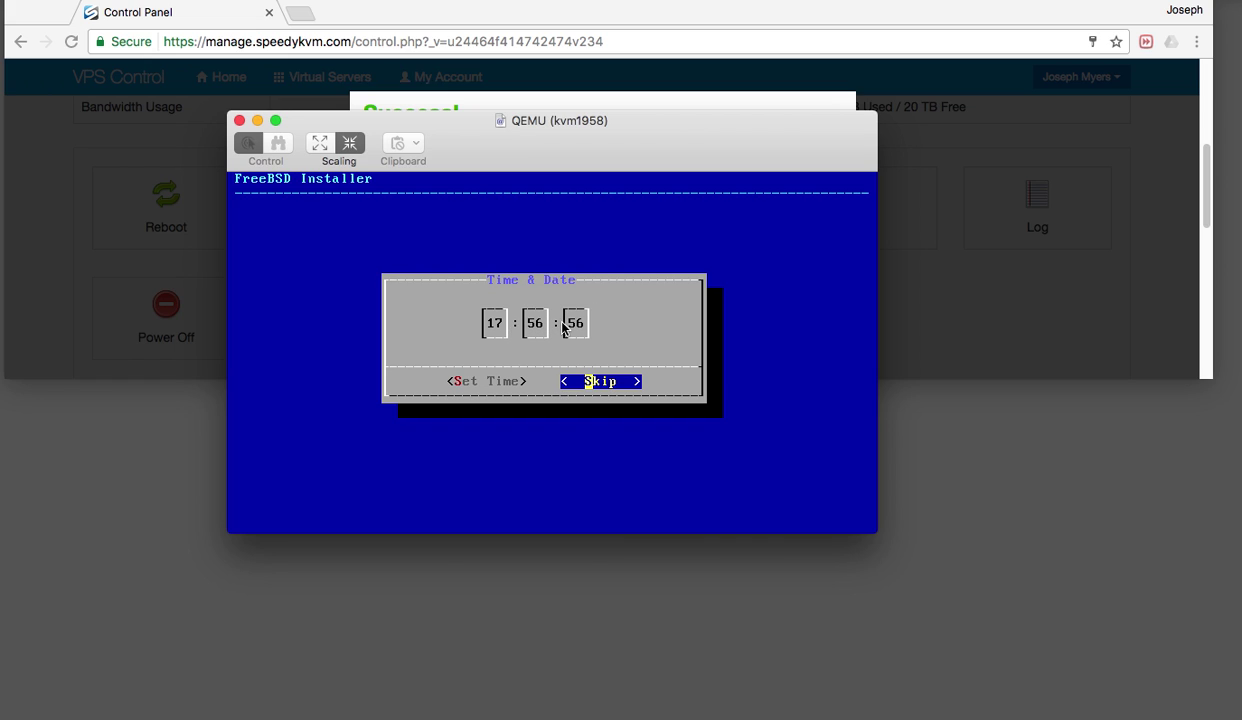
{"action": "key", "text": "Tab"}
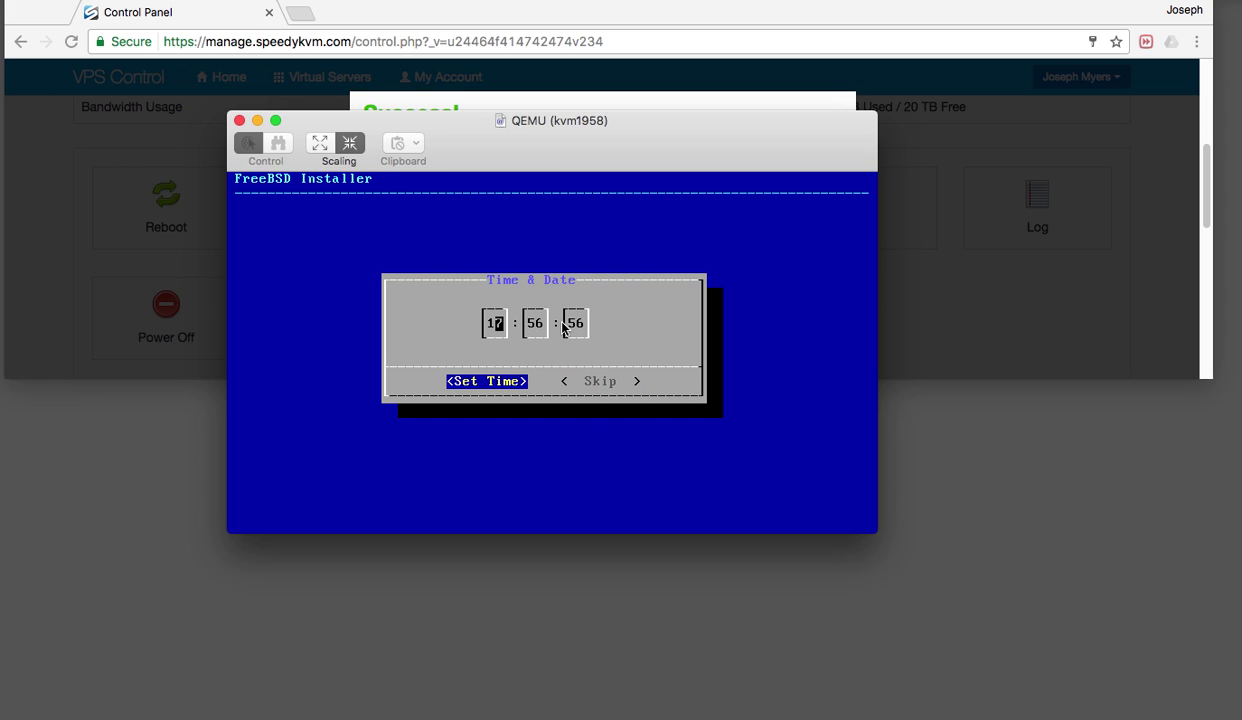
{"action": "key", "text": "Tab"}
{"action": "key", "text": "Up"}
{"action": "key", "text": "Tab"}
{"action": "key", "text": "Down"}
{"action": "key", "text": "Down"}
{"action": "key", "text": "Down"}
{"action": "key", "text": "Tab"}
{"action": "key", "text": "Return"}
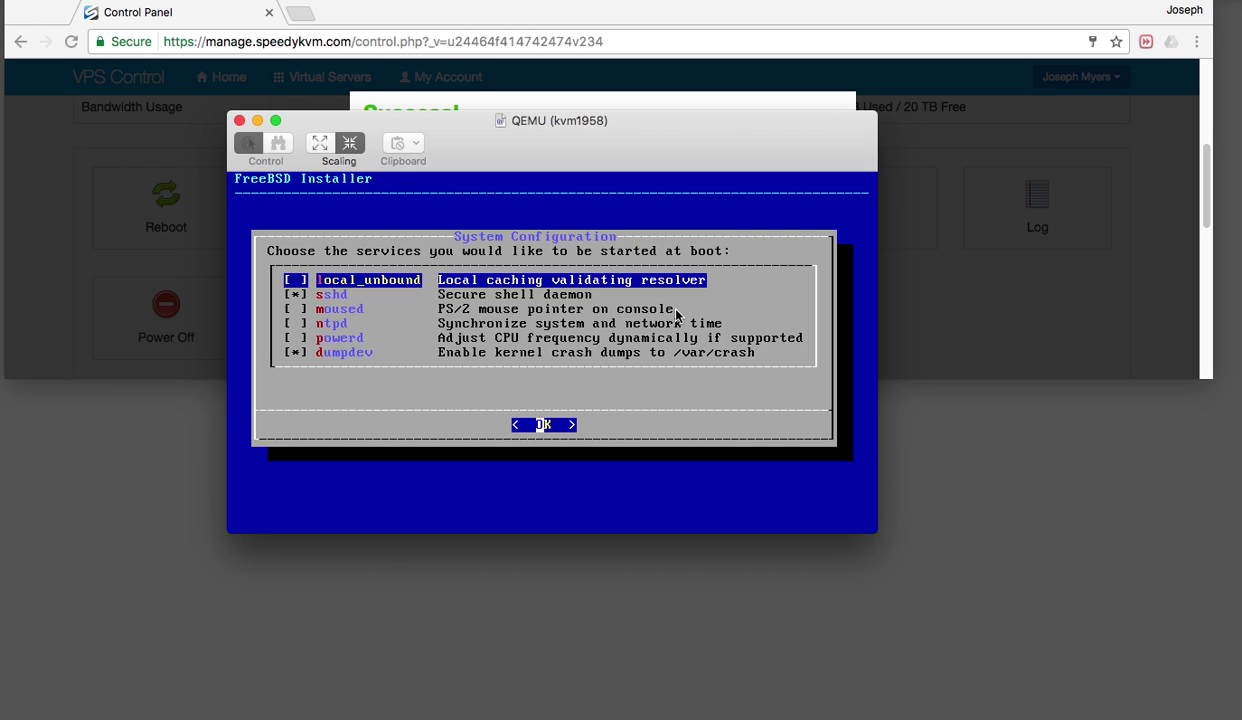
- Enable sshd and ntpd at boot, turn off dumpdev crash dumps, and accept the services
{"action": "key", "text": "Down"}
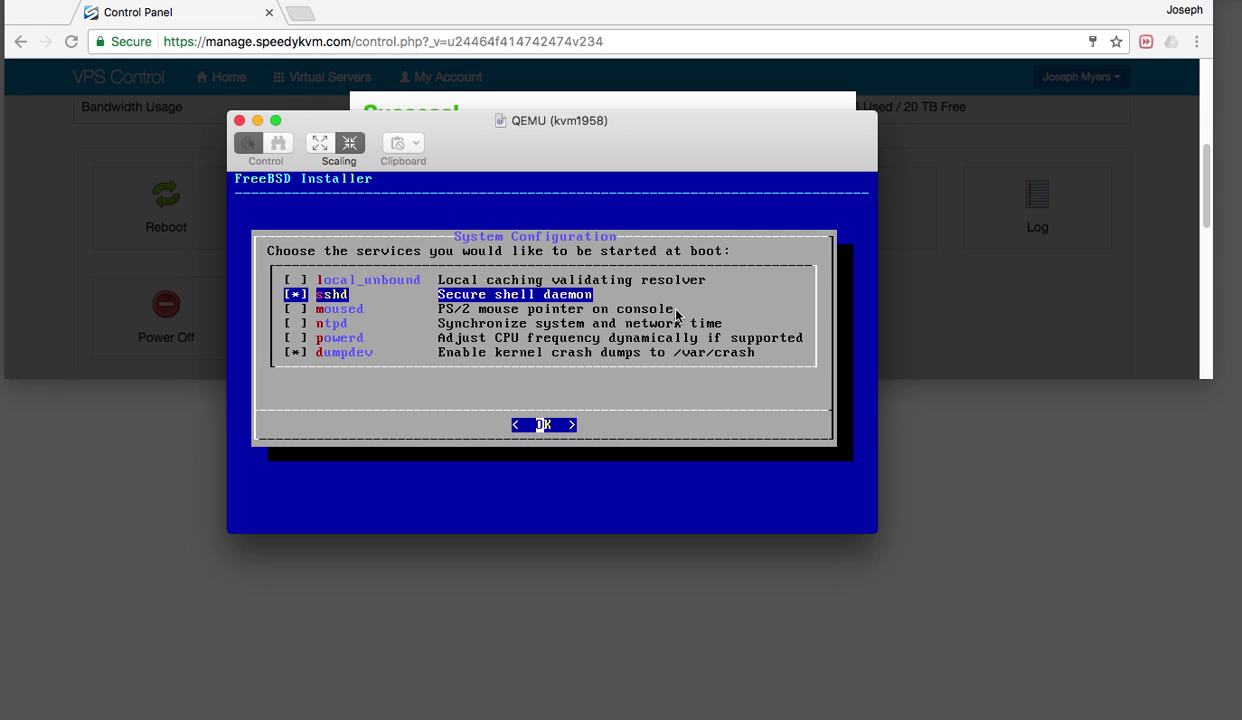
{"action": "key", "text": "Down"}
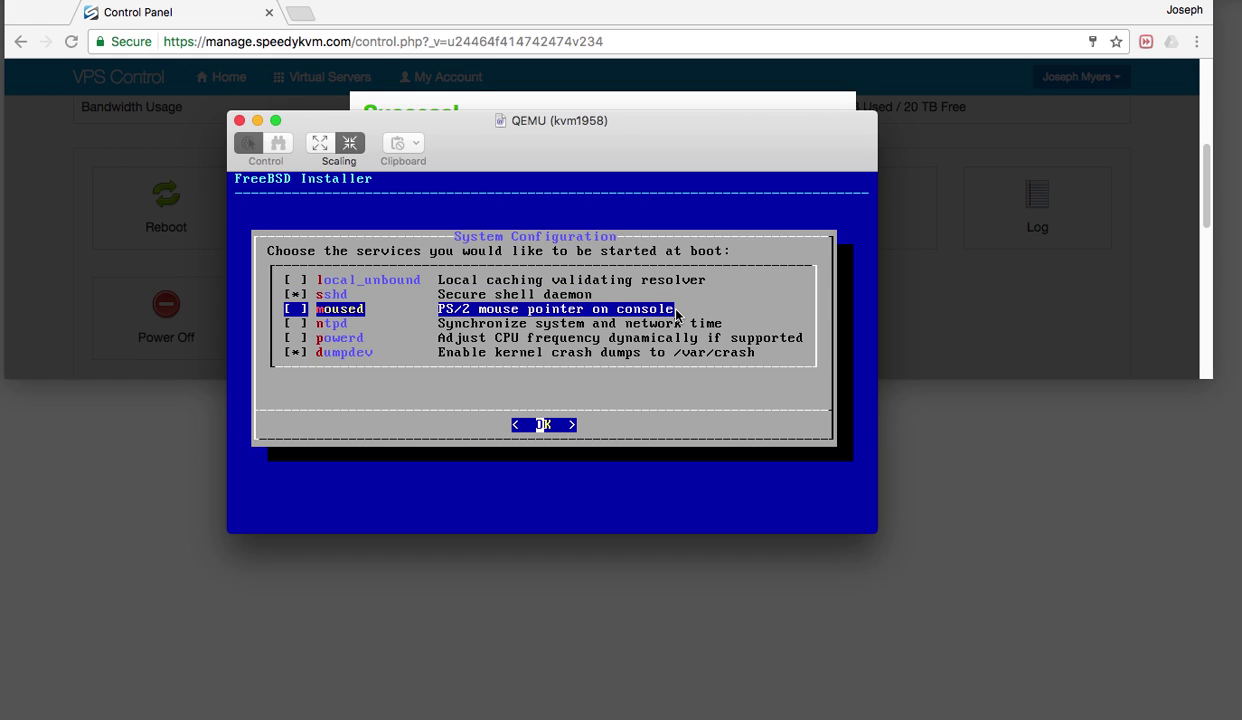
{"action": "key", "text": "Down"}
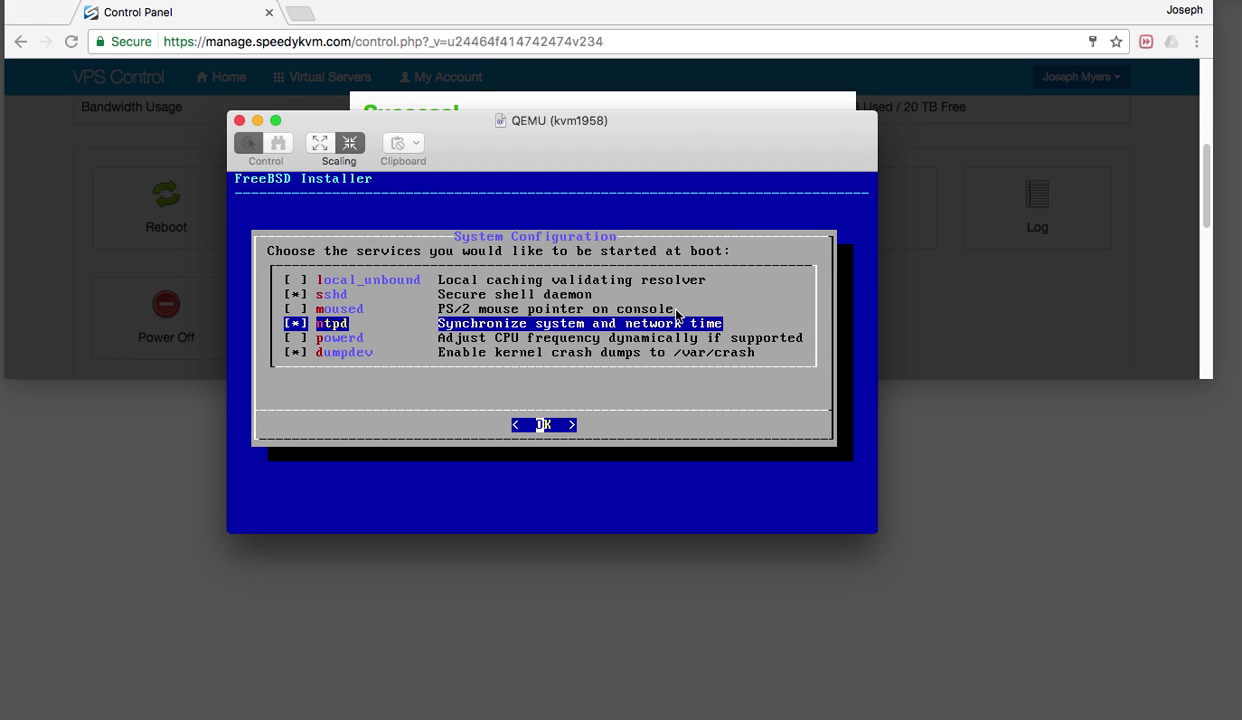
{"action": "key", "text": "Down"}
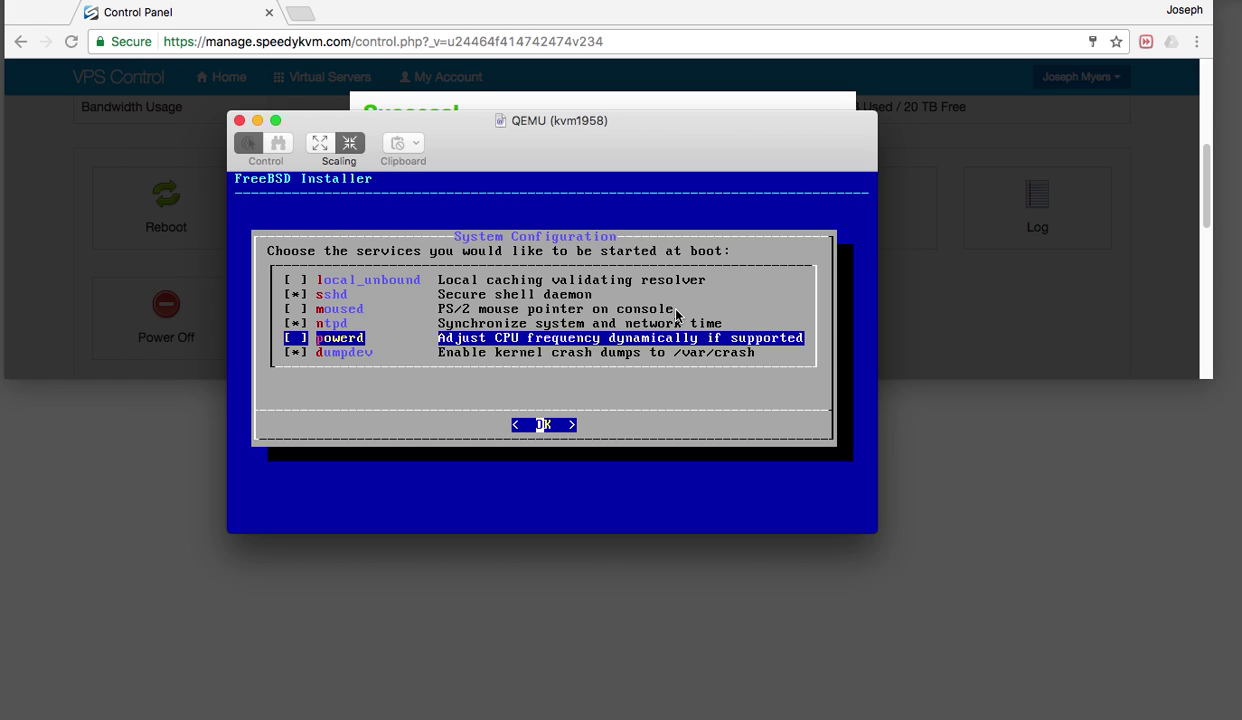
{"action": "key", "text": "Down"}
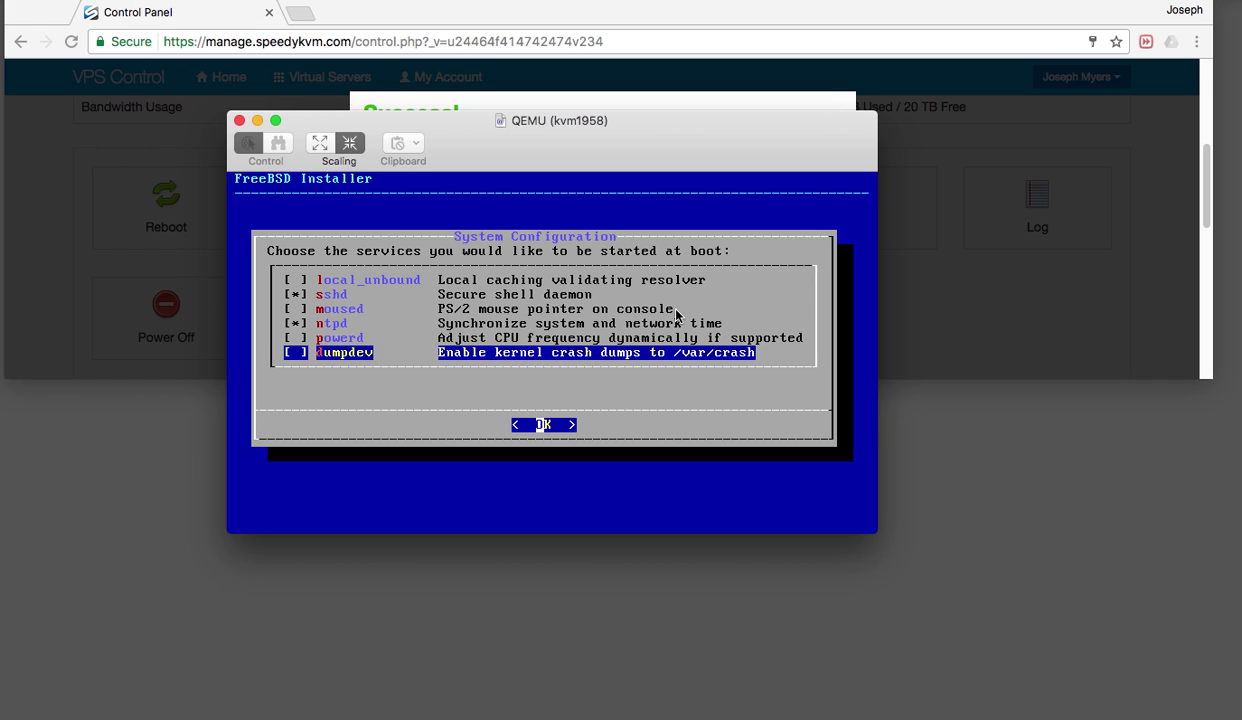
{"action": "key", "text": "Return"}
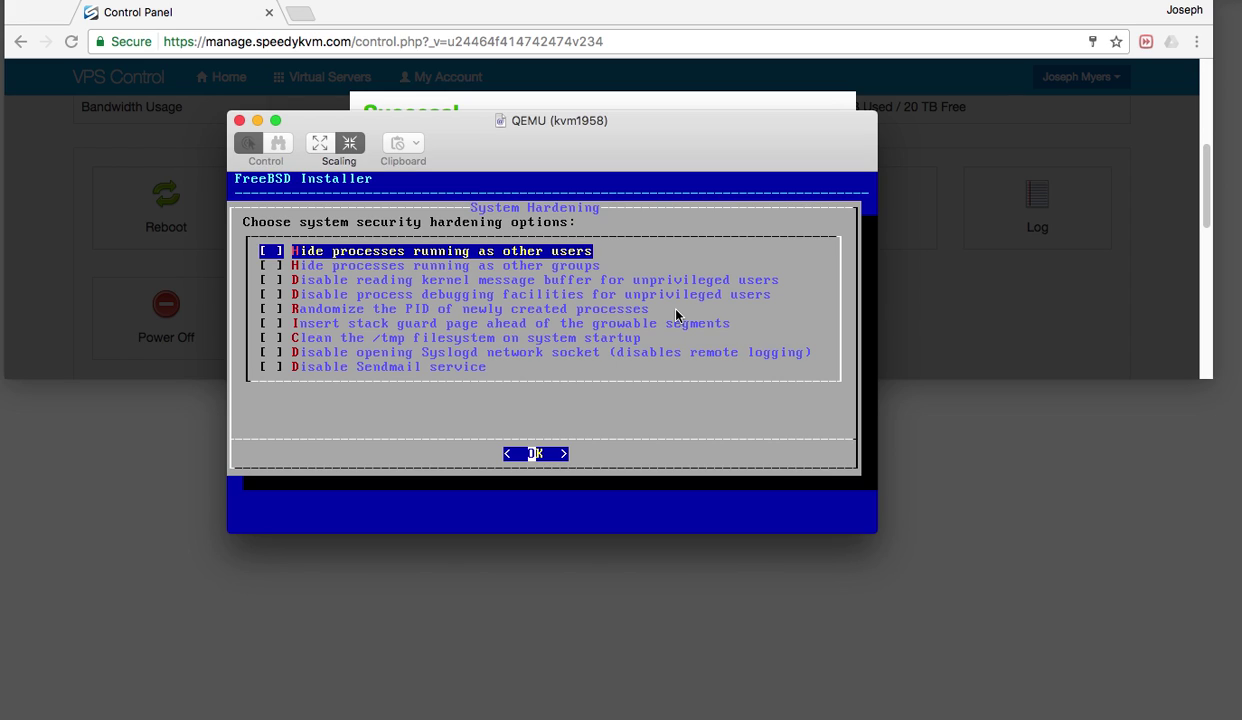
- Review the System Hardening checklist and accept it with no options checked
{"action": "key", "text": "Down"}
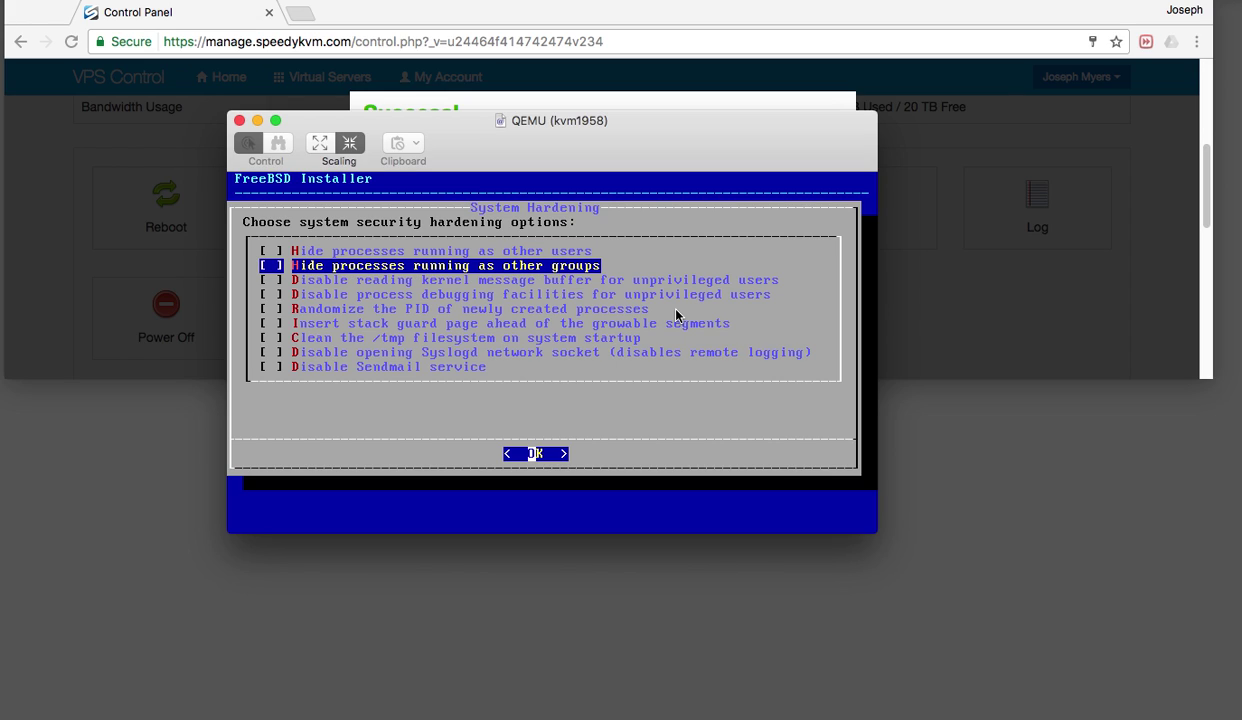
{"action": "key", "text": "Down"}
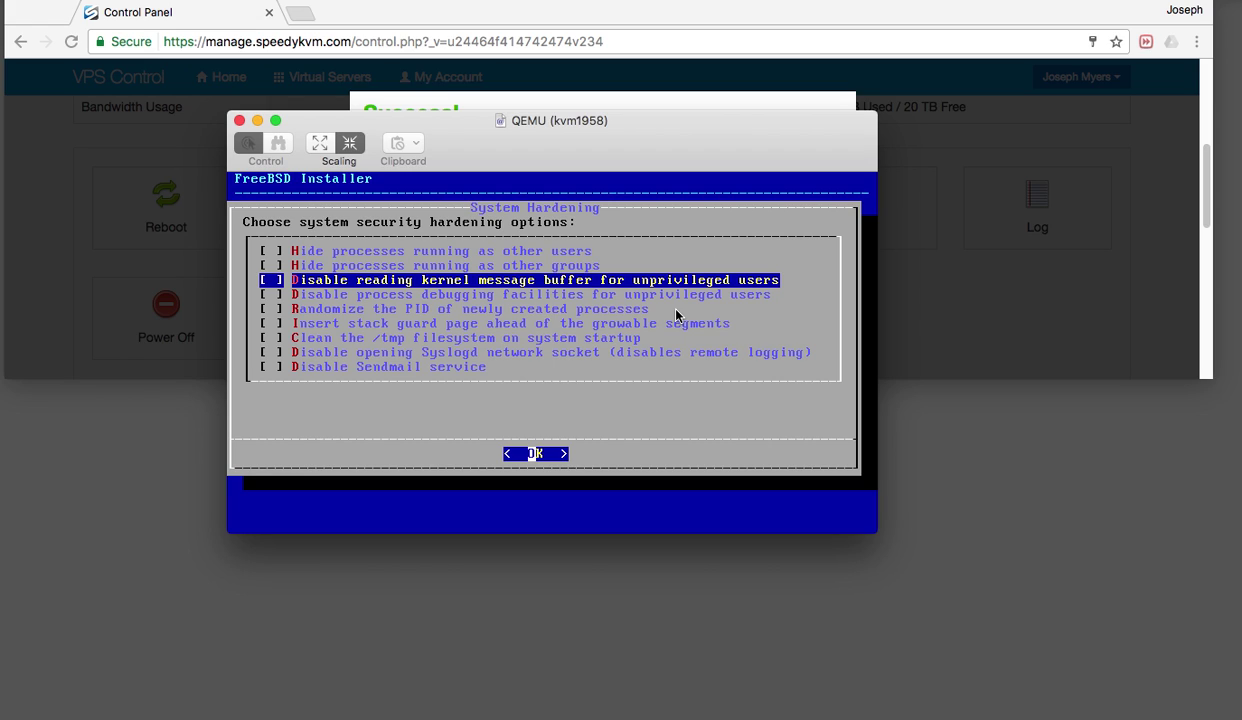
{"action": "key", "text": "Down"}
{"action": "key", "text": "Down"}
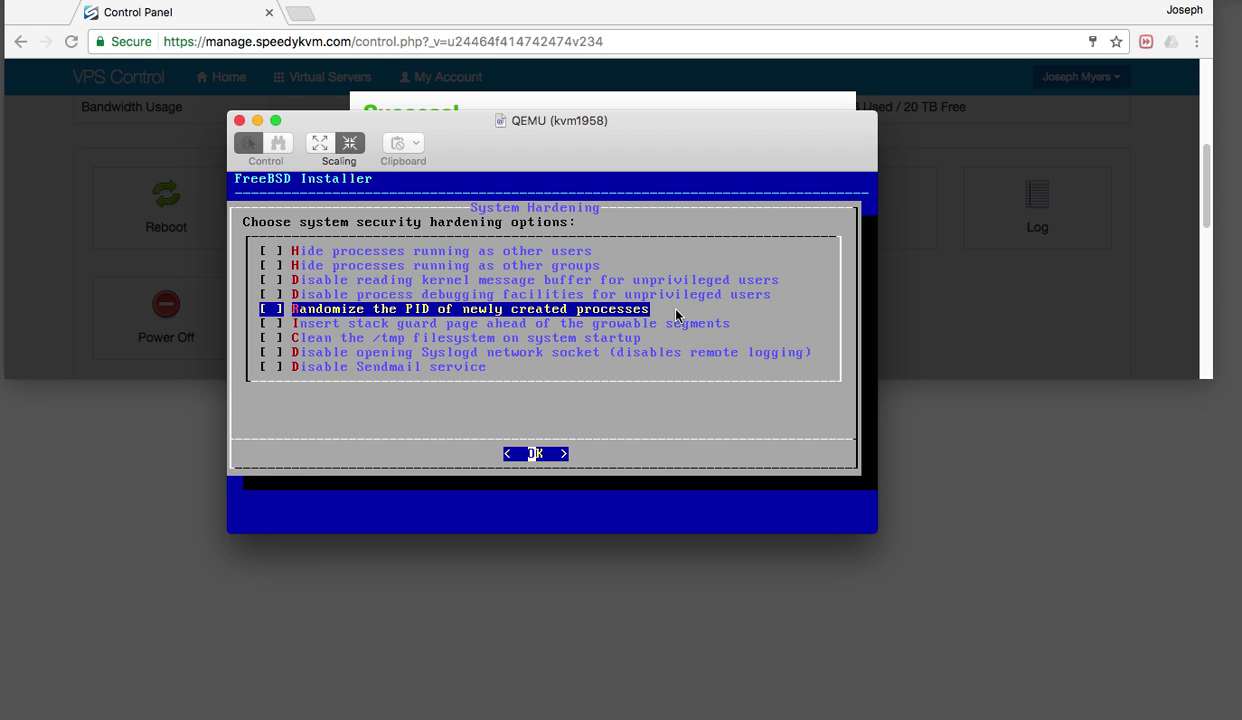
{"action": "key", "text": "Down"}
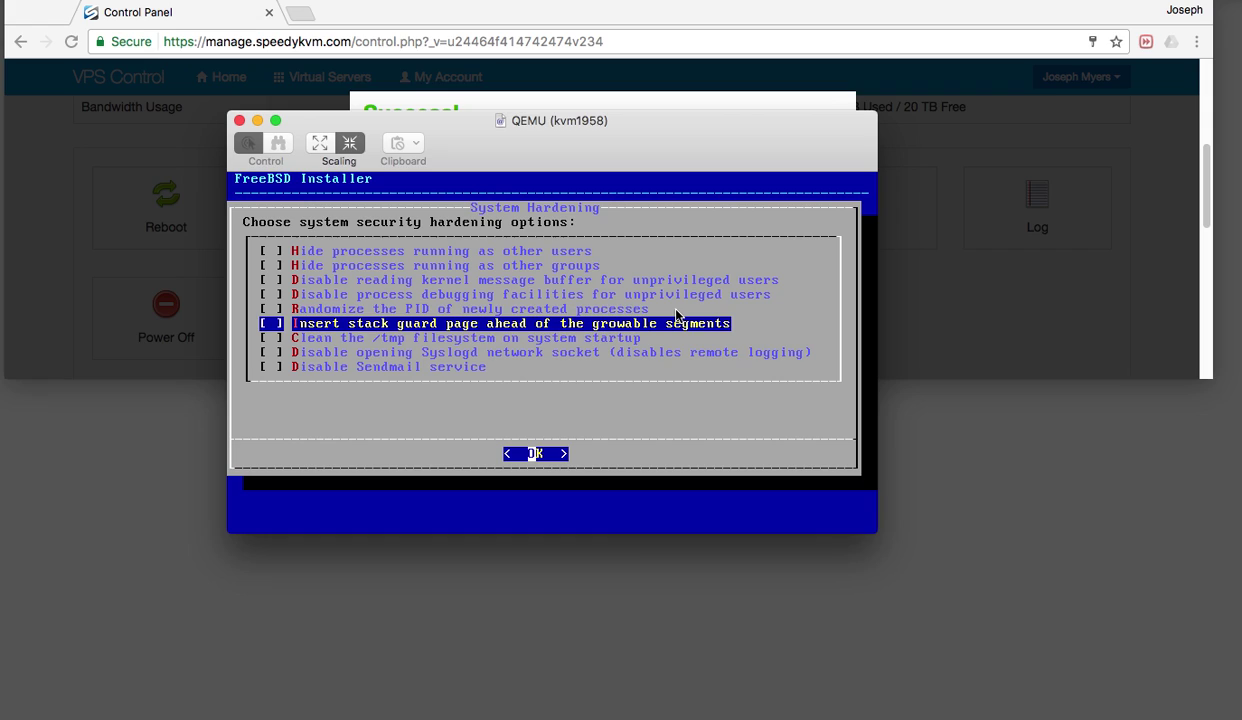
{"action": "key", "text": "Down"}
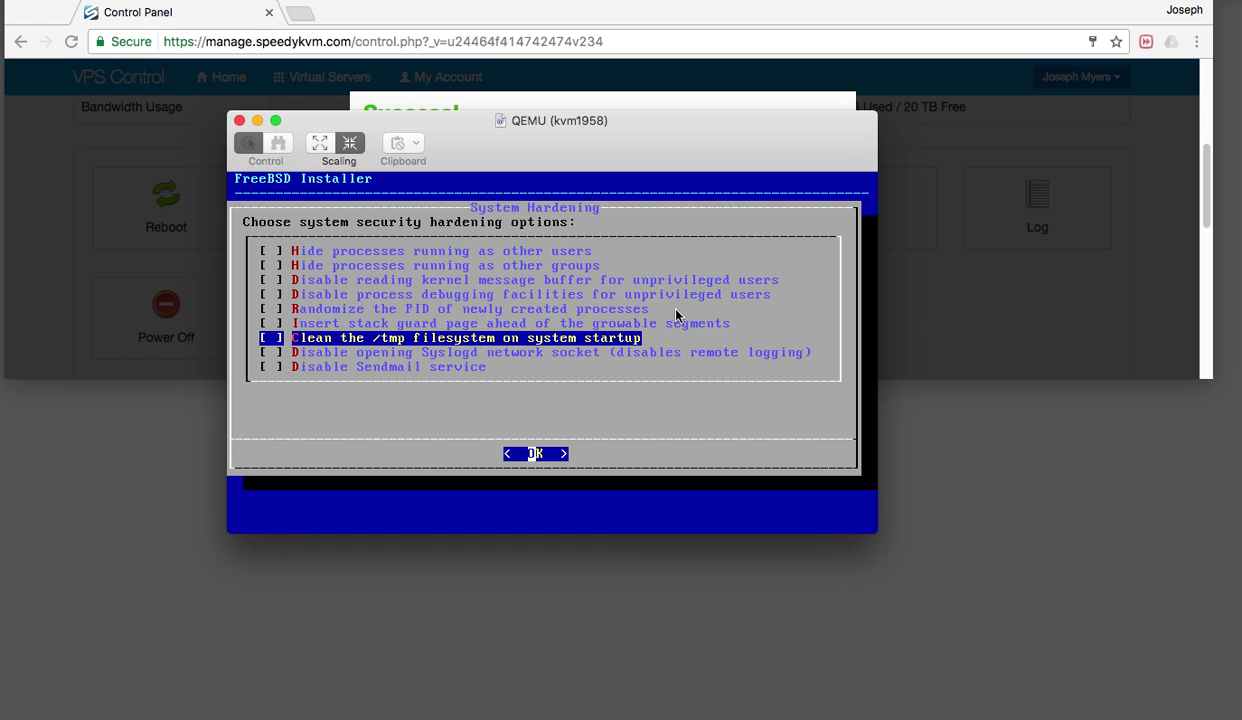
{"action": "key", "text": "Return"}
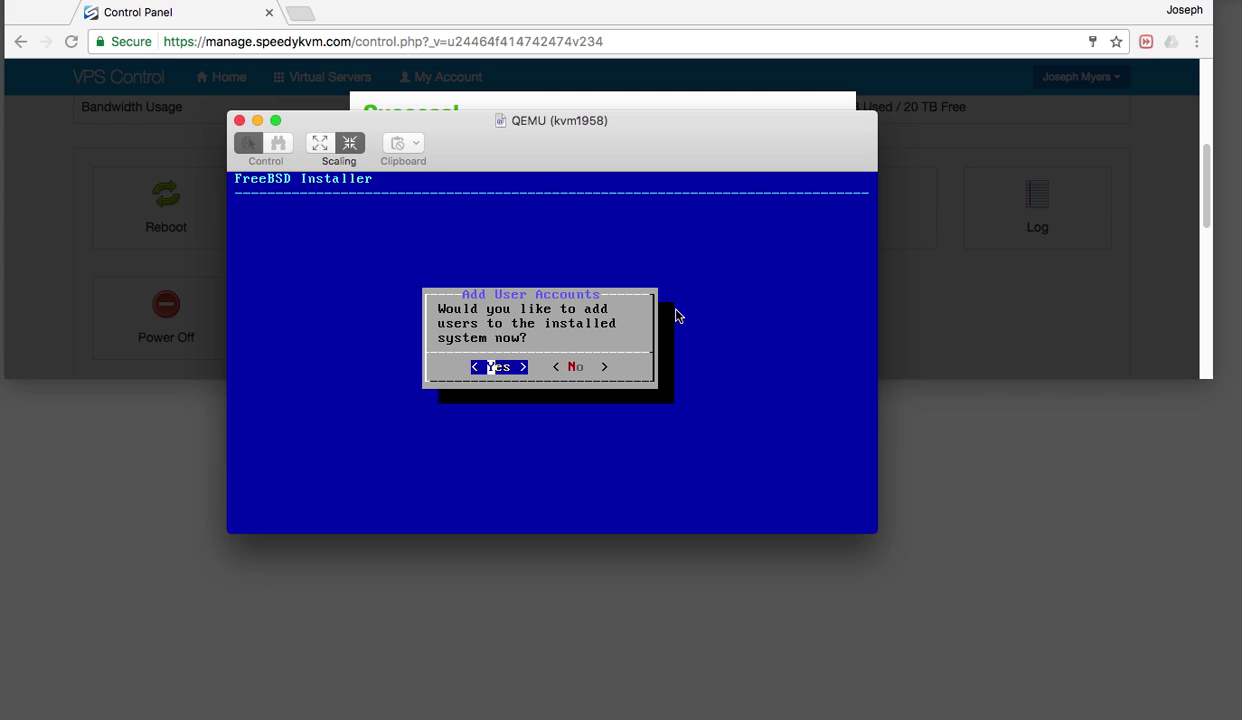
- Answer No to adding user accounts, then reopen System Hardening from Final Configuration
{"action": "key", "text": "Right"}
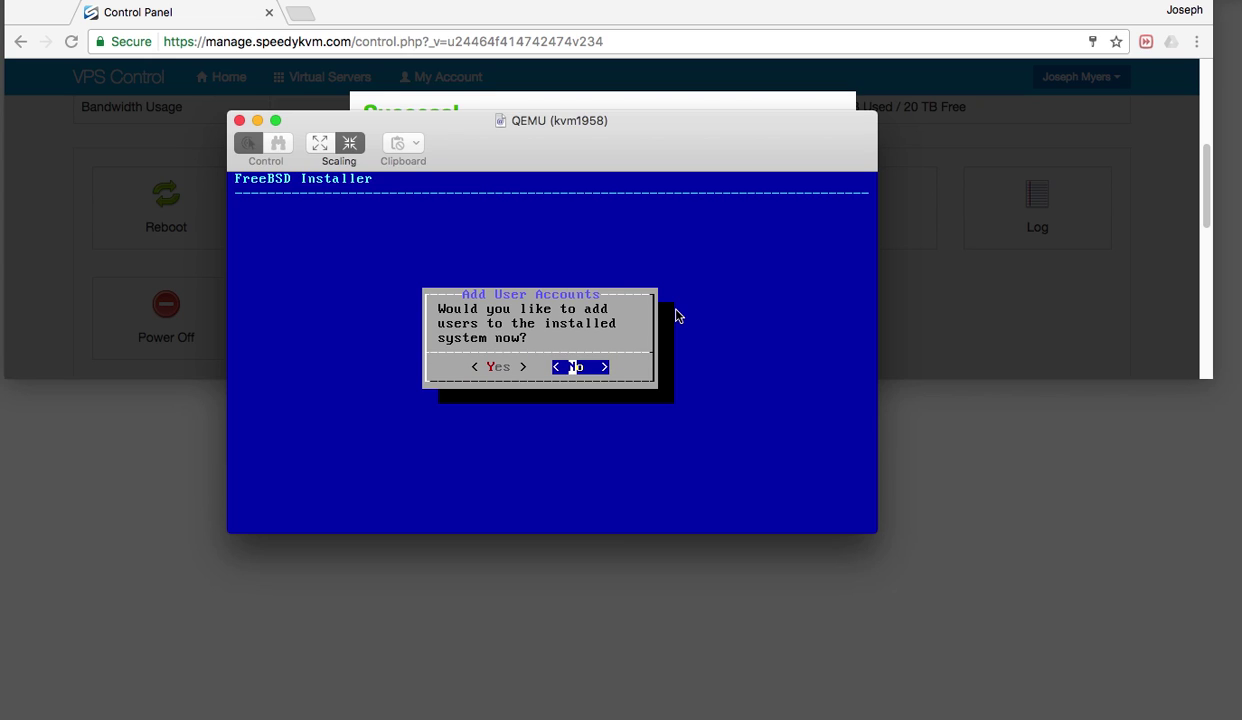
{"action": "key", "text": "Return"}
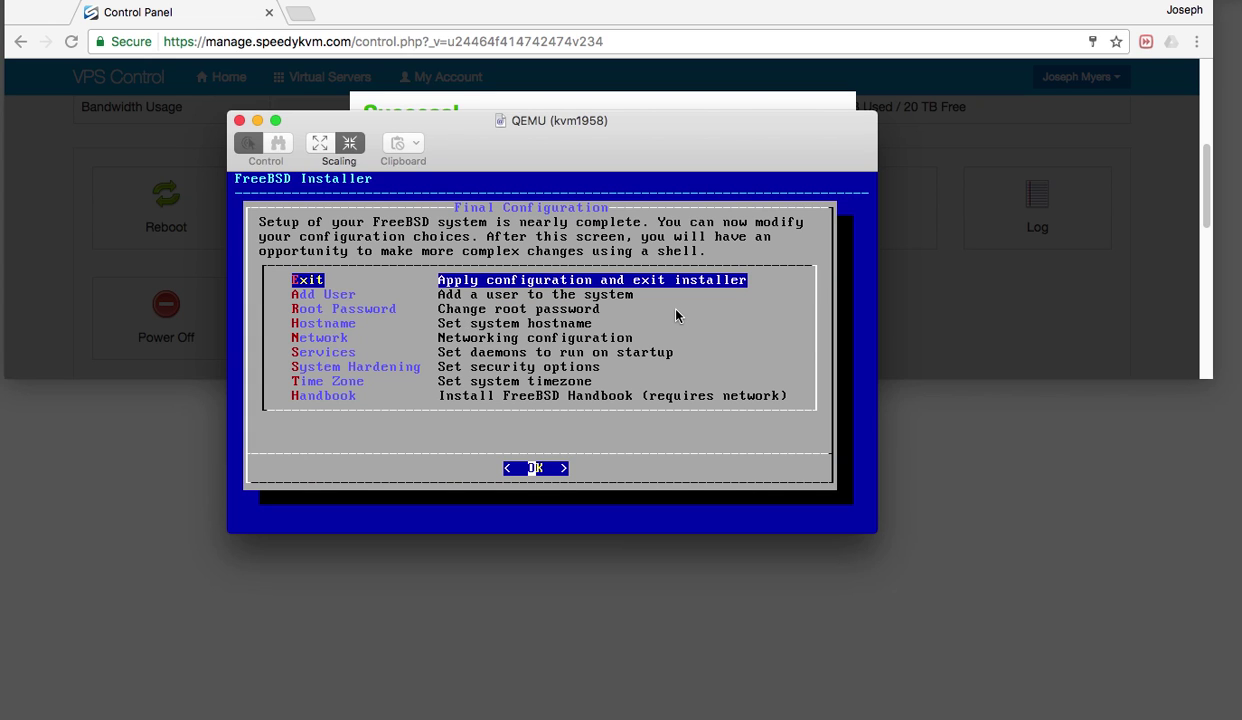
{"action": "key", "text": "Down"}
{"action": "key", "text": "Down"}
{"action": "key", "text": "Down"}
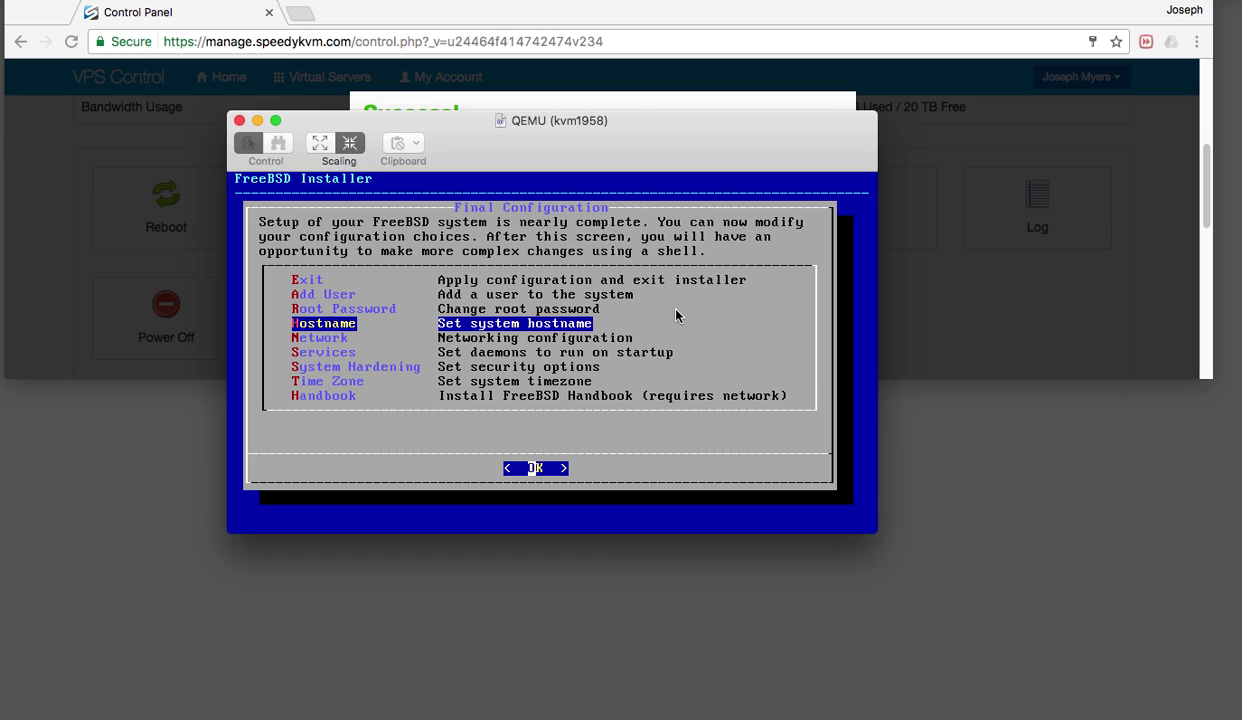
{"action": "key", "text": "Down"}
{"action": "key", "text": "Down"}
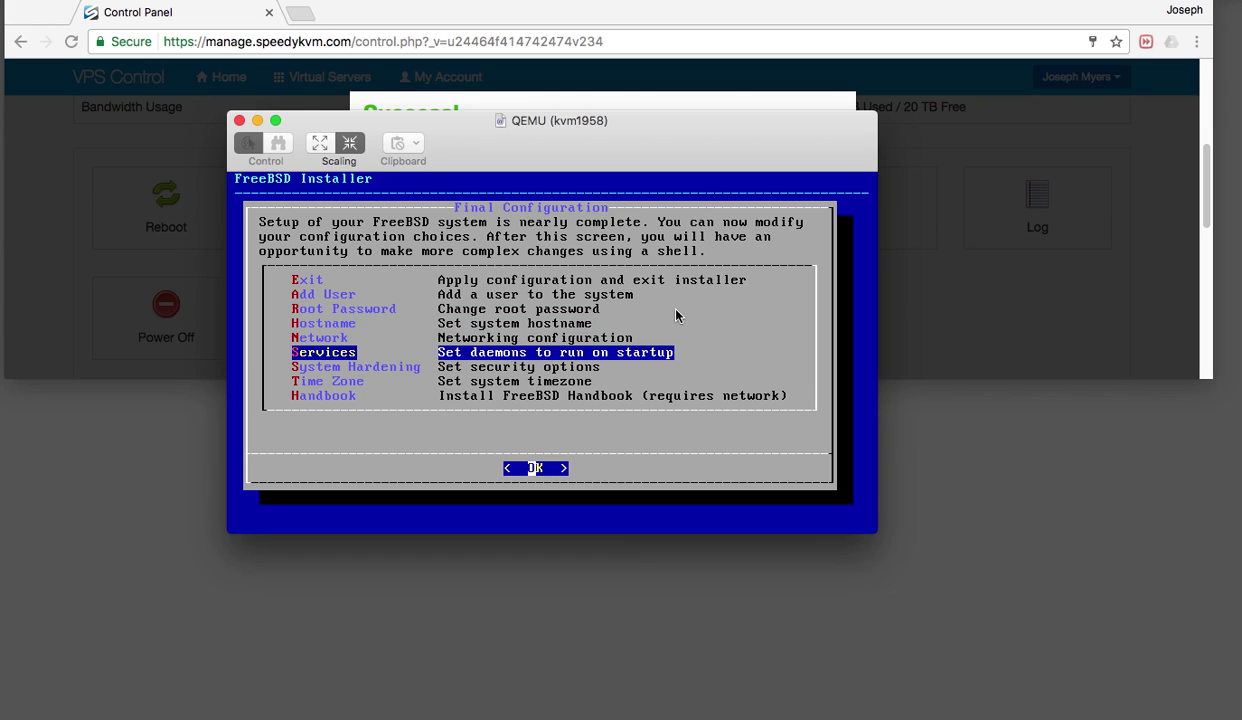
{"action": "key", "text": "Down"}
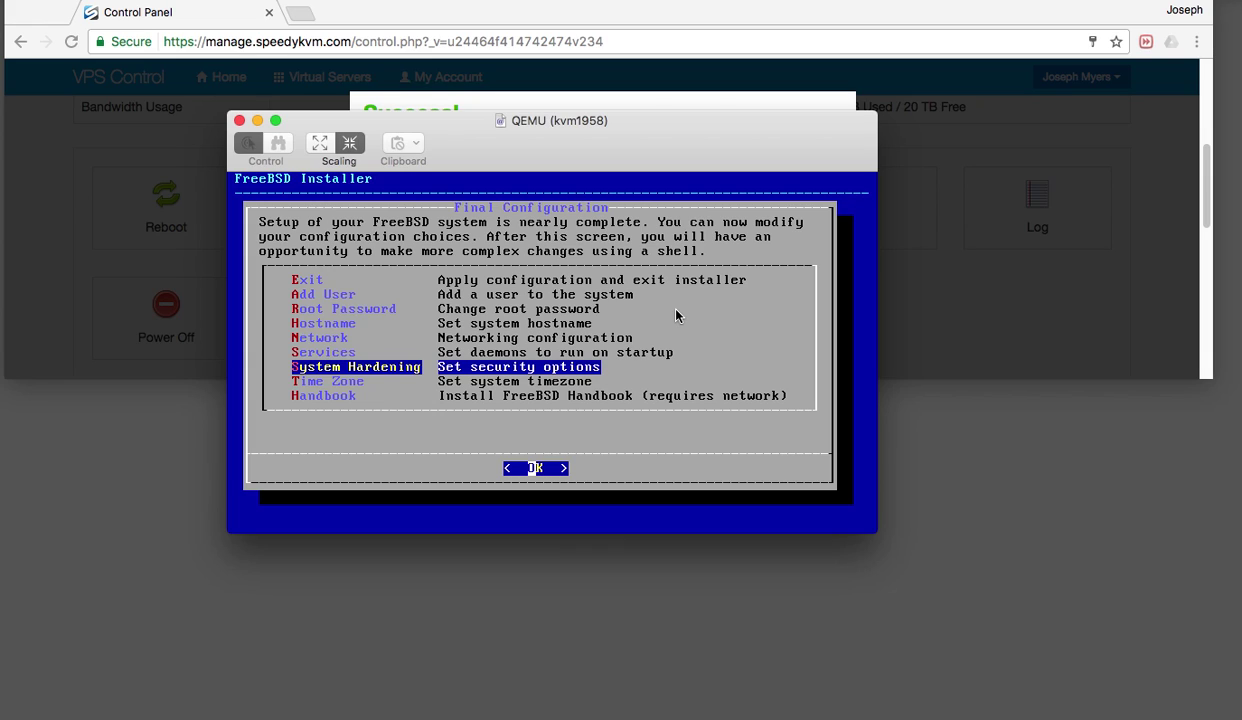
{"action": "key", "text": "Up"}
{"action": "key", "text": "Down"}
{"action": "key", "text": "Return"}
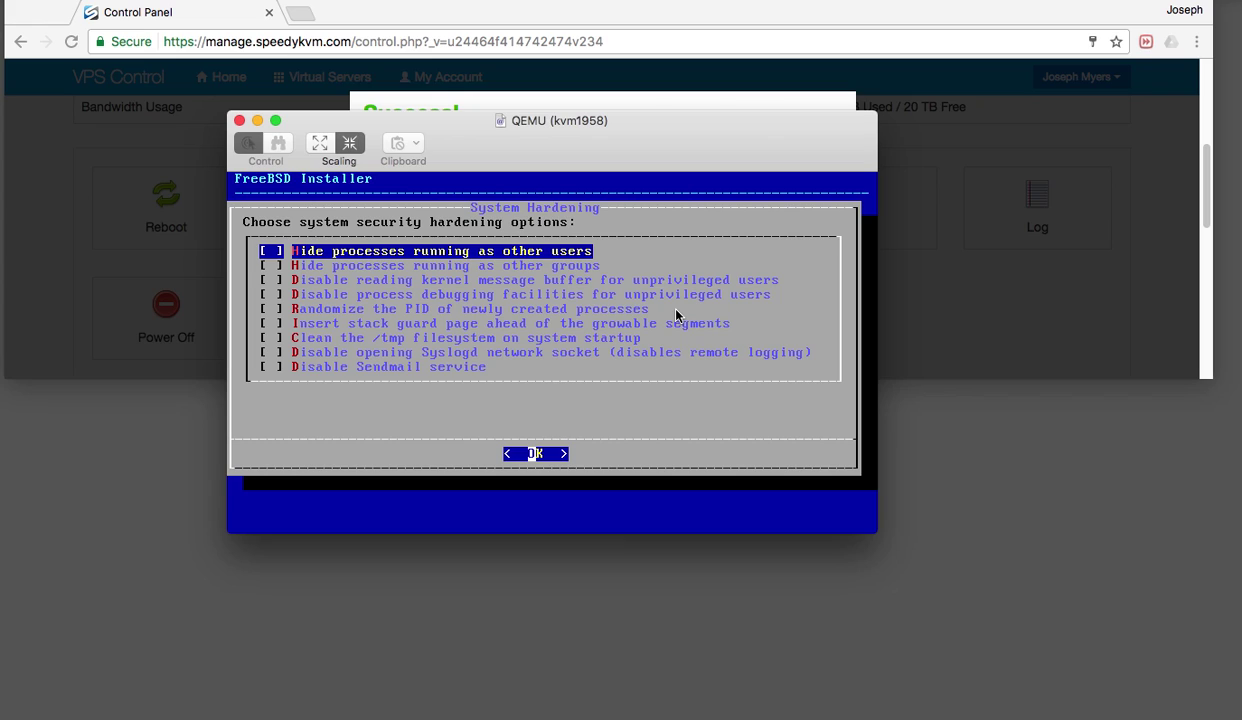
- Check 'Clean the /tmp filesystem' and 'Disable Sendmail service', then accept the hardening options
{"action": "key", "text": "Down"}
{"action": "key", "text": "Down"}
{"action": "key", "text": "Down"}
{"action": "key", "text": "Down"}
{"action": "key", "text": "Down"}
{"action": "key", "text": "Down"}
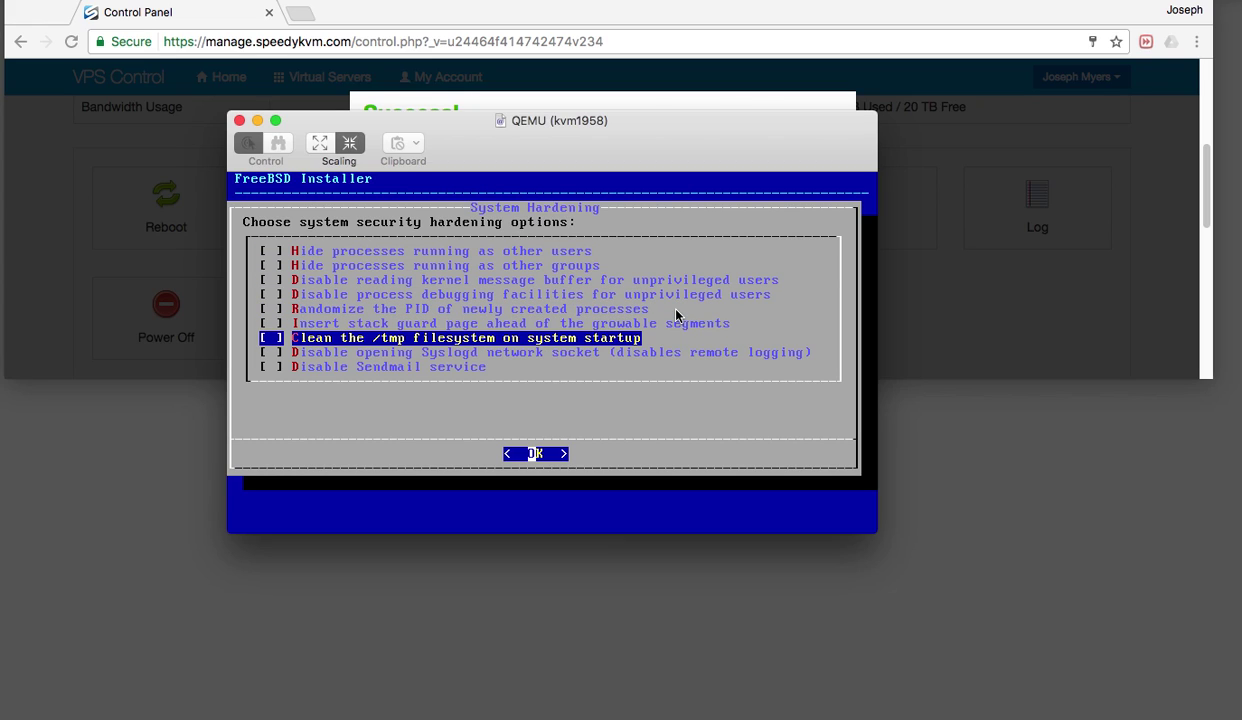
{"action": "key", "text": "space"}
{"action": "key", "text": "Down"}
{"action": "key", "text": "Down"}
{"action": "key", "text": "space"}
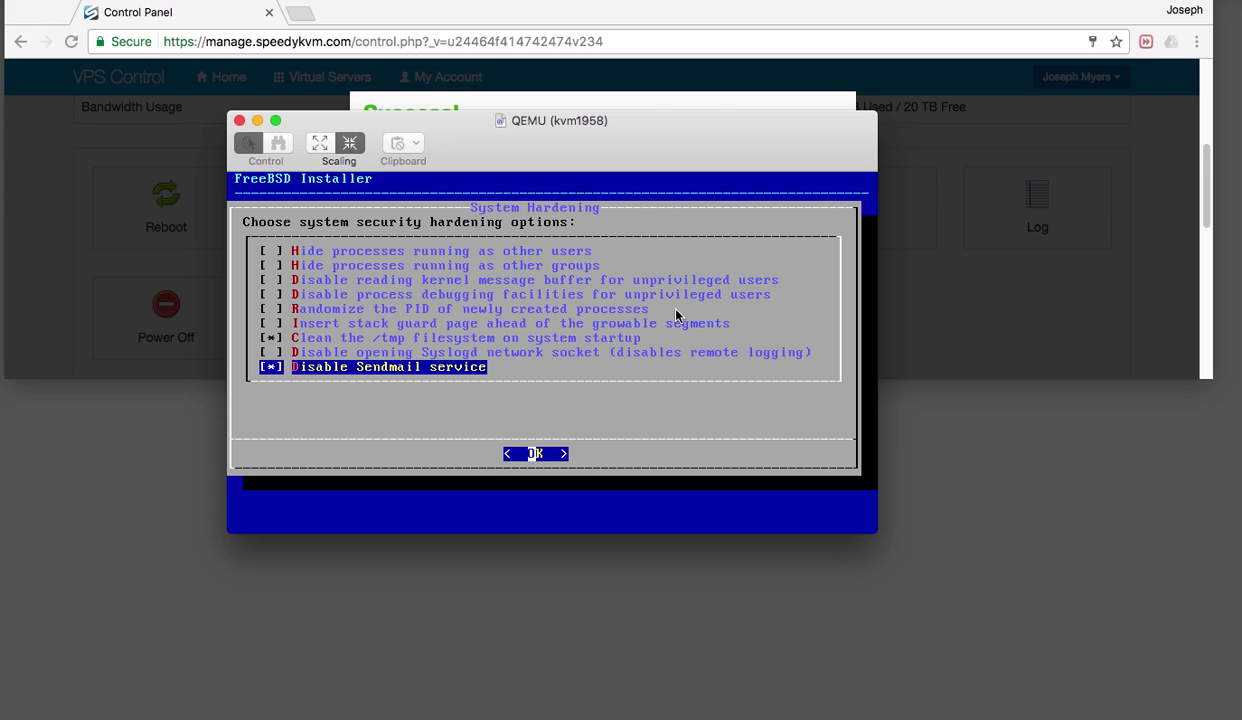
{"action": "key", "text": "Return"}
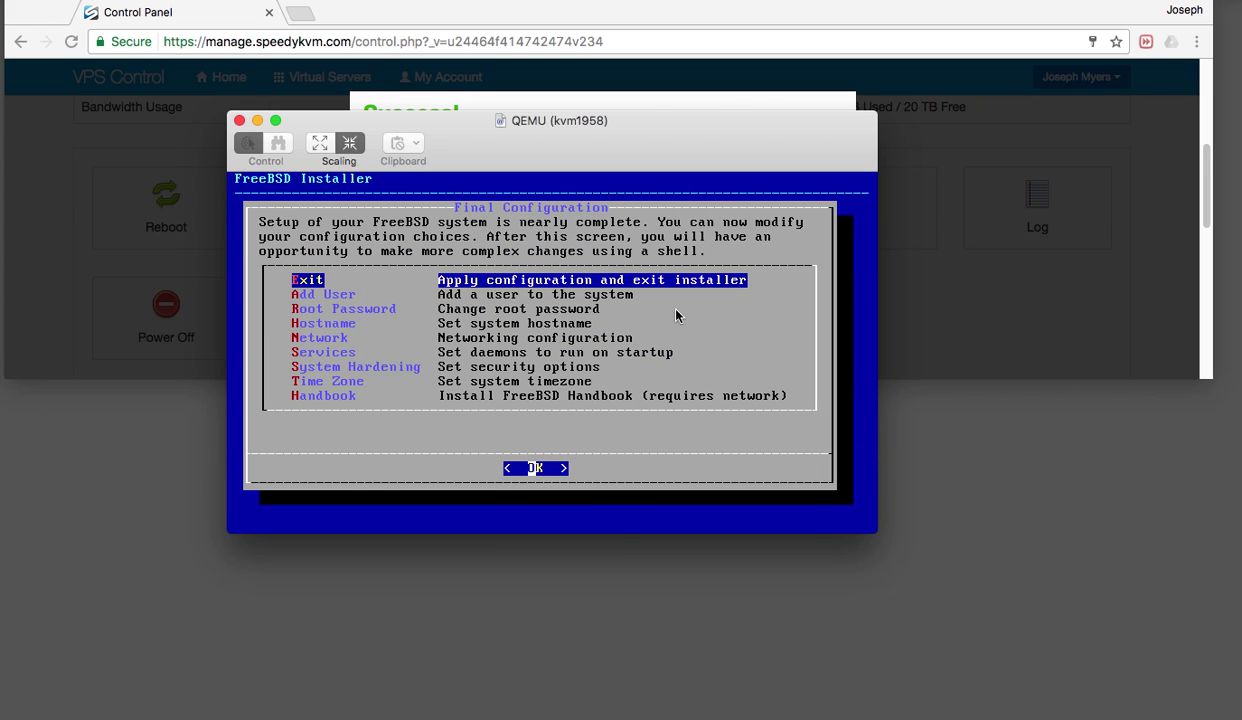
- Choose Exit in Final Configuration to apply the settings and leave the installer
{"action": "key", "text": "Down"}
{"action": "key", "text": "Down"}
{"action": "key", "text": "Down"}
{"action": "key", "text": "Down"}
{"action": "key", "text": "Down"}
{"action": "key", "text": "Down"}
{"action": "key", "text": "Down"}
{"action": "key", "text": "Down"}
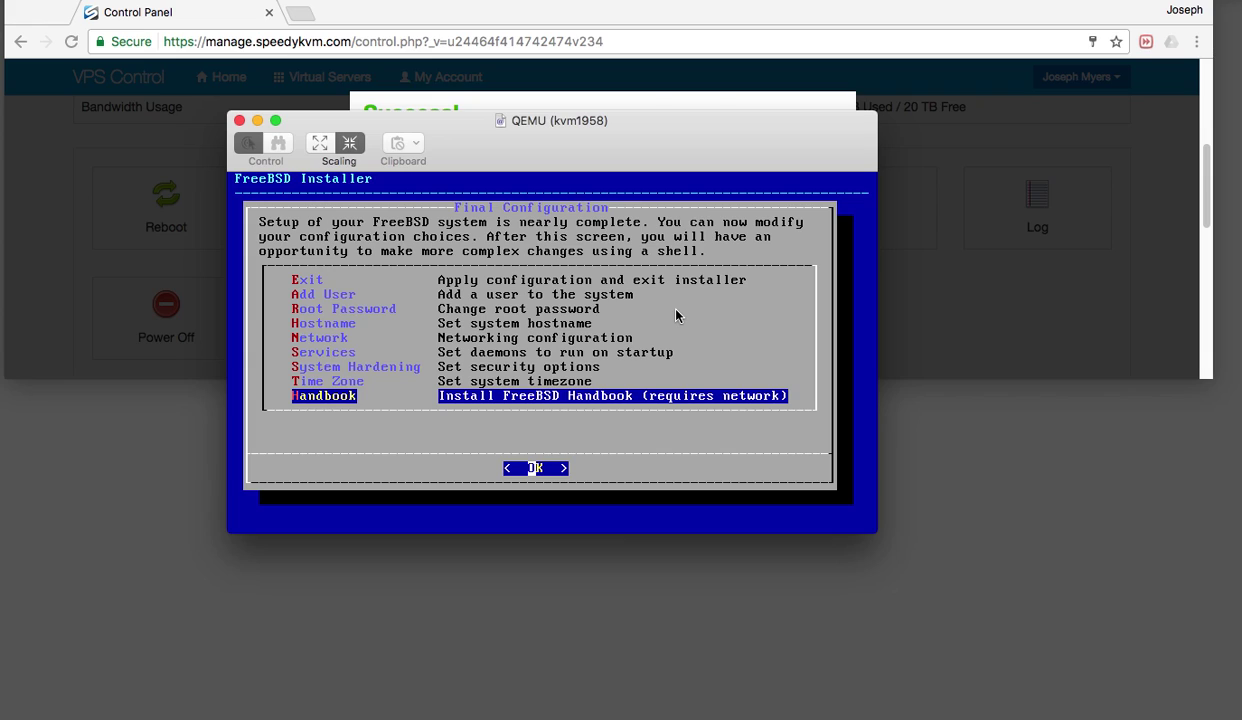
{"action": "key", "text": "Up"}
{"action": "key", "text": "Up"}
{"action": "key", "text": "Up"}
{"action": "key", "text": "Up"}
{"action": "key", "text": "Up"}
{"action": "key", "text": "Up"}
{"action": "key", "text": "Up"}
{"action": "key", "text": "Up"}
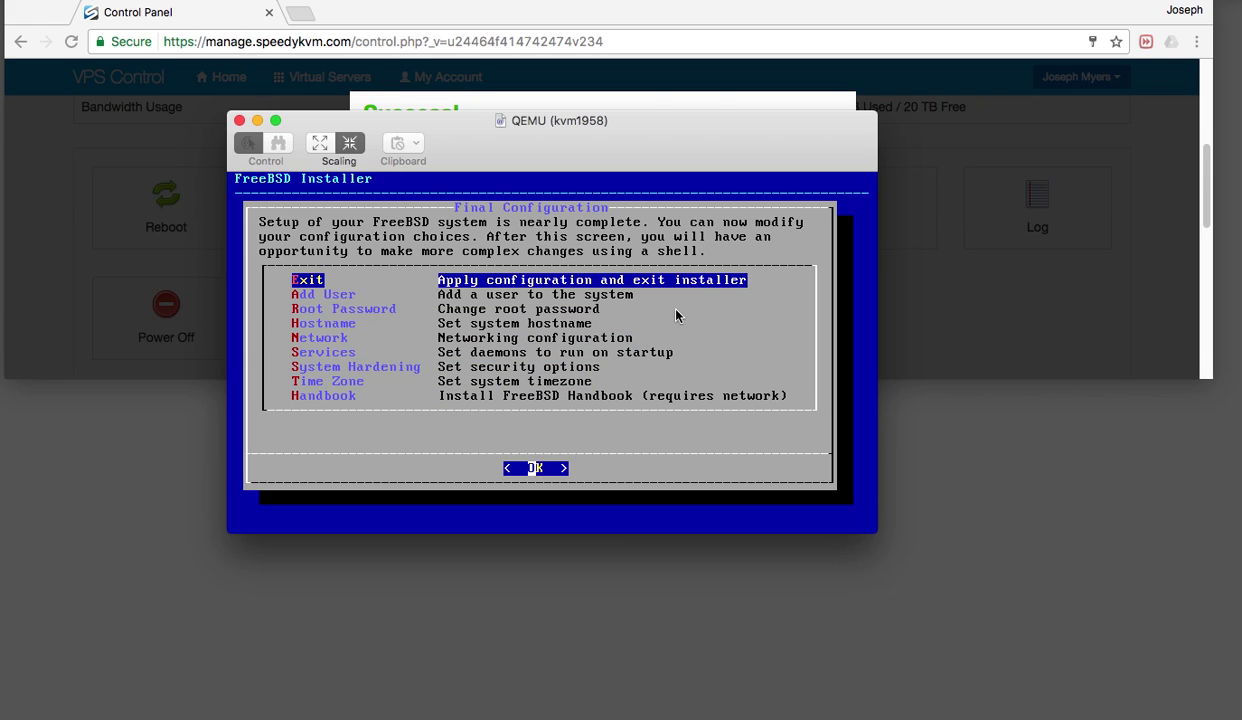
{"action": "key", "text": "Return"}
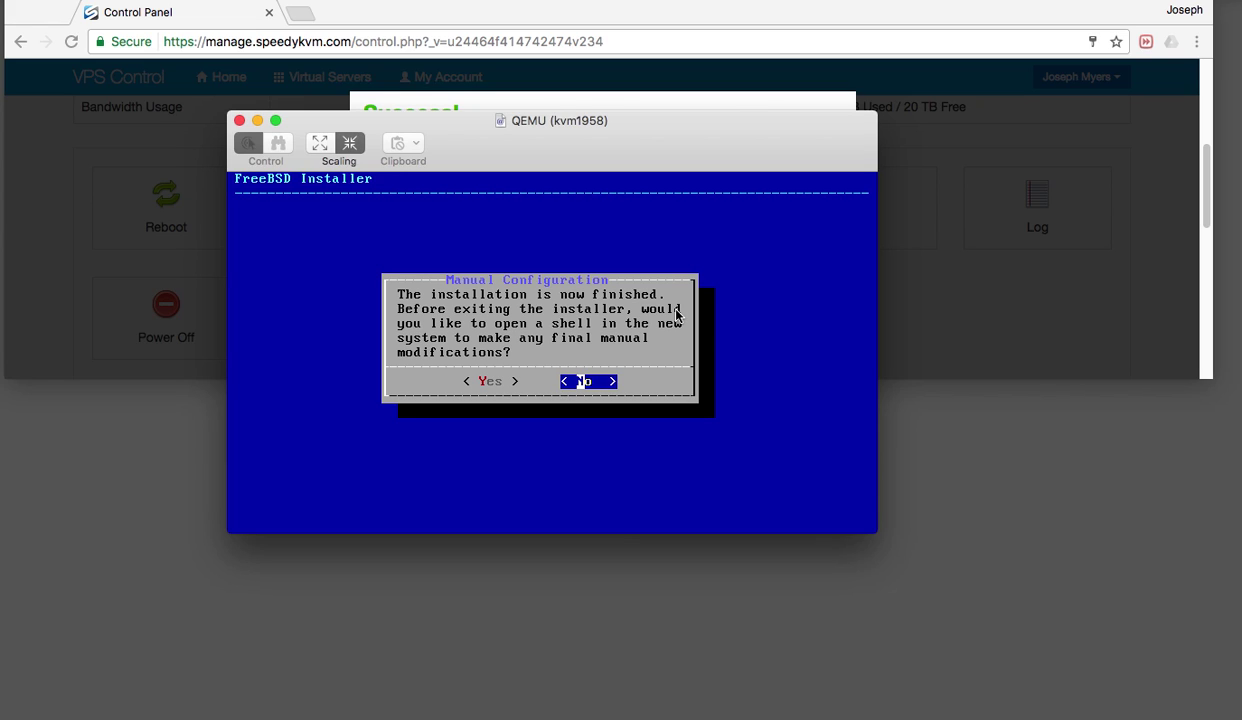
- Open a shell in the new system and run pkg update, answering y to bootstrap pkg
{"action": "key", "text": "Left"}
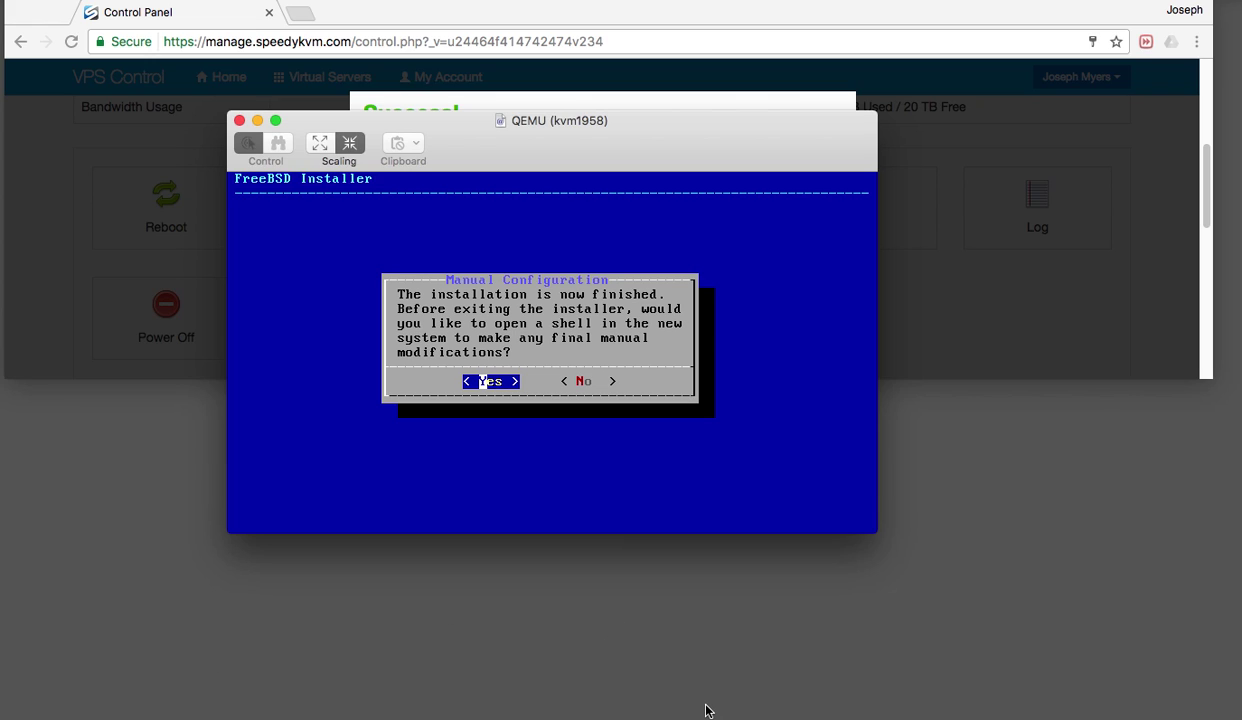
{"action": "key", "text": "Return"}
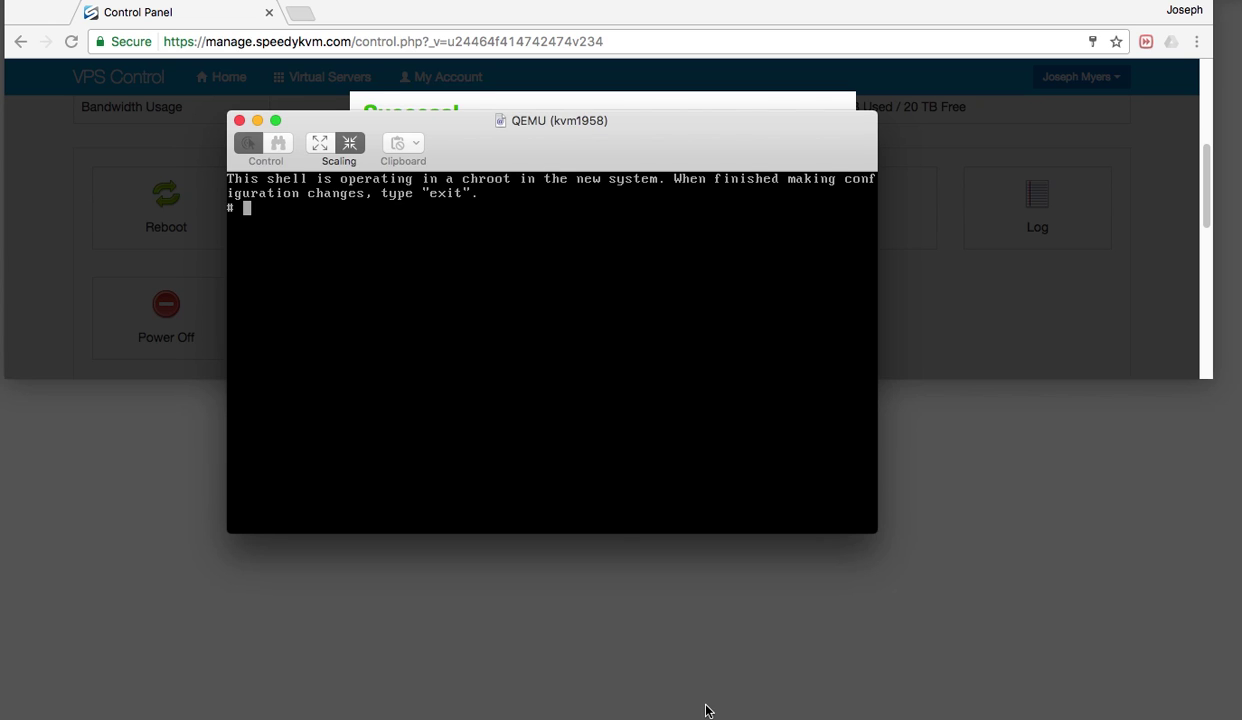
{"action": "type", "text": "pkg update"}
{"action": "key", "text": "Return"}
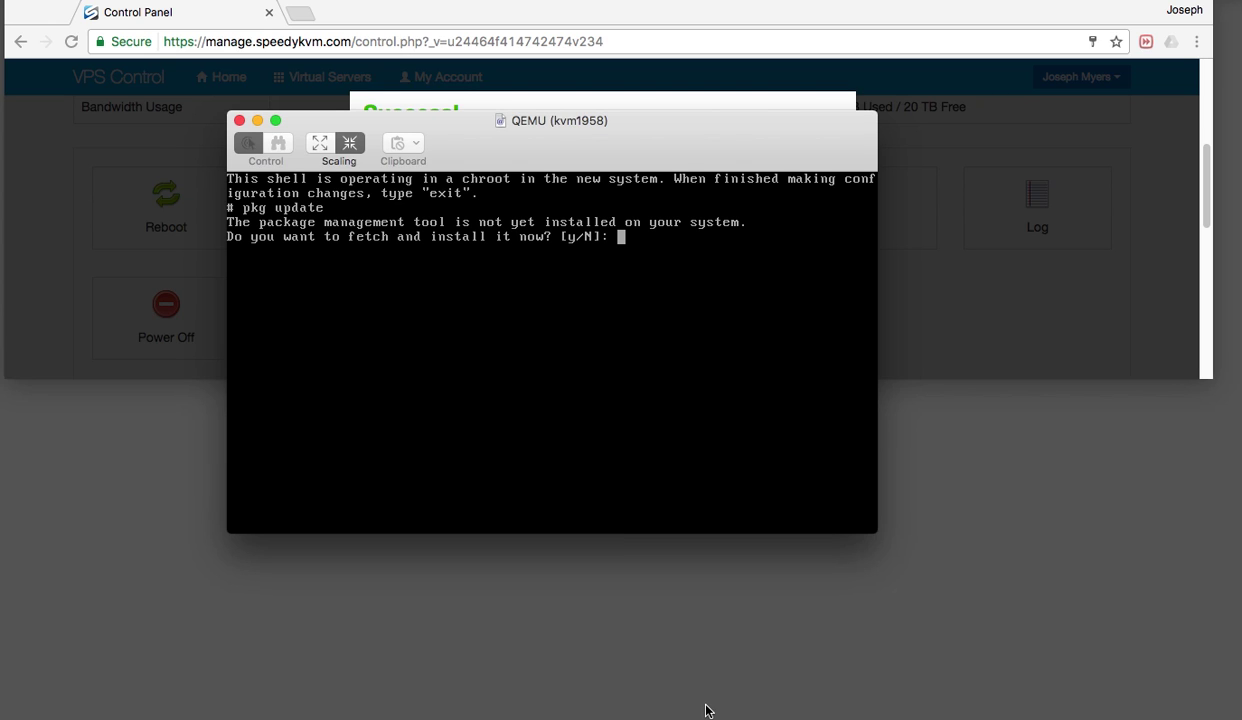
{"action": "type", "text": "y"}
{"action": "key", "text": "Return"}
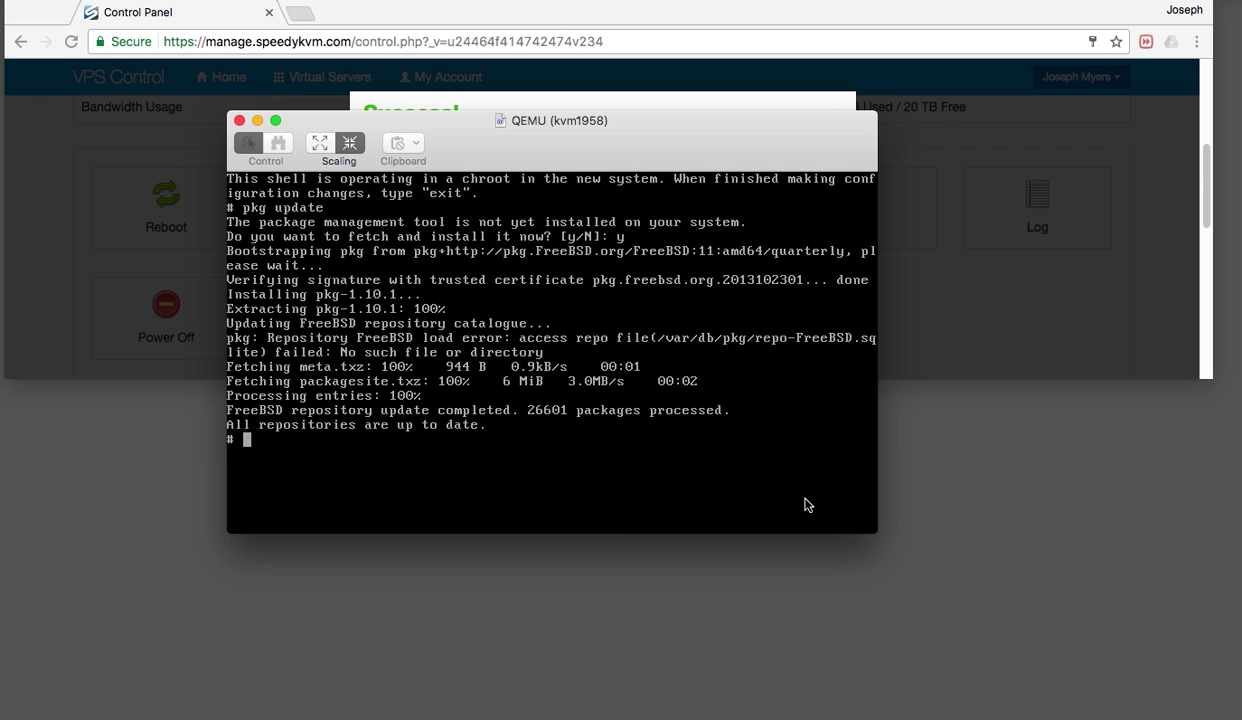
- Run pkg install bash and answer y to install bash 4.4.12_2, indexinfo and gettext-runtime
{"action": "type", "text": "pkg install bash"}
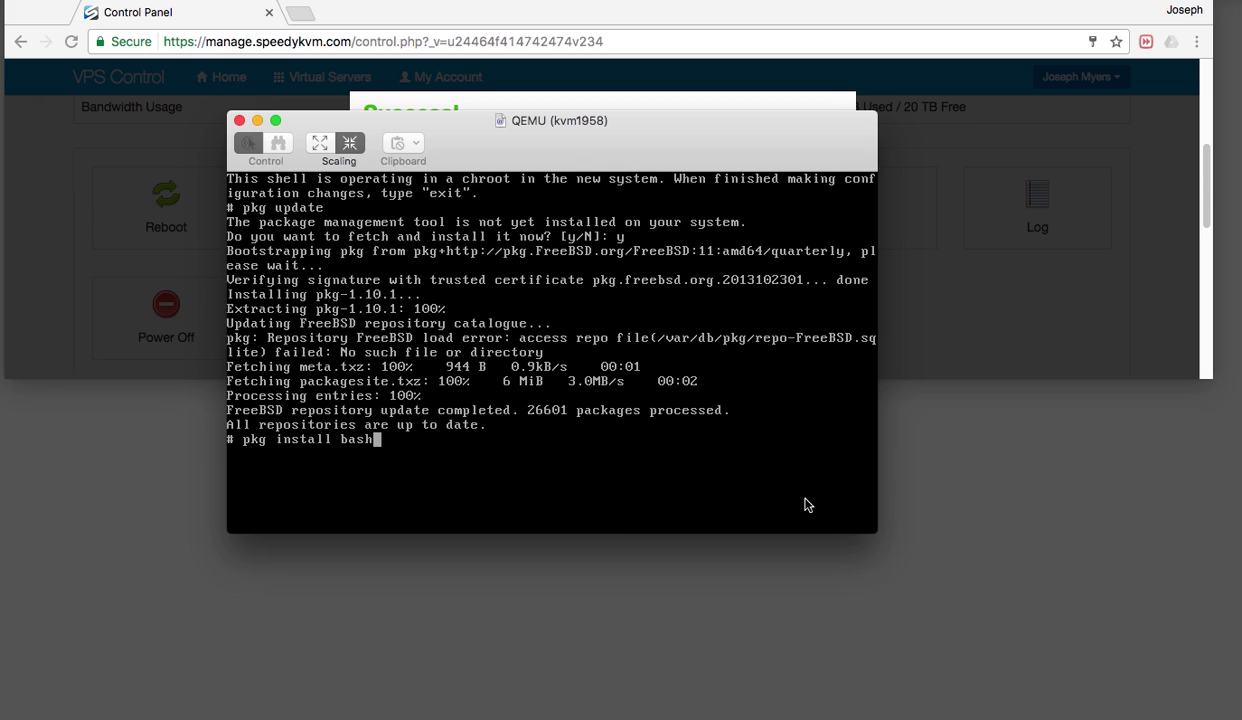
{"action": "key", "text": "Return"}
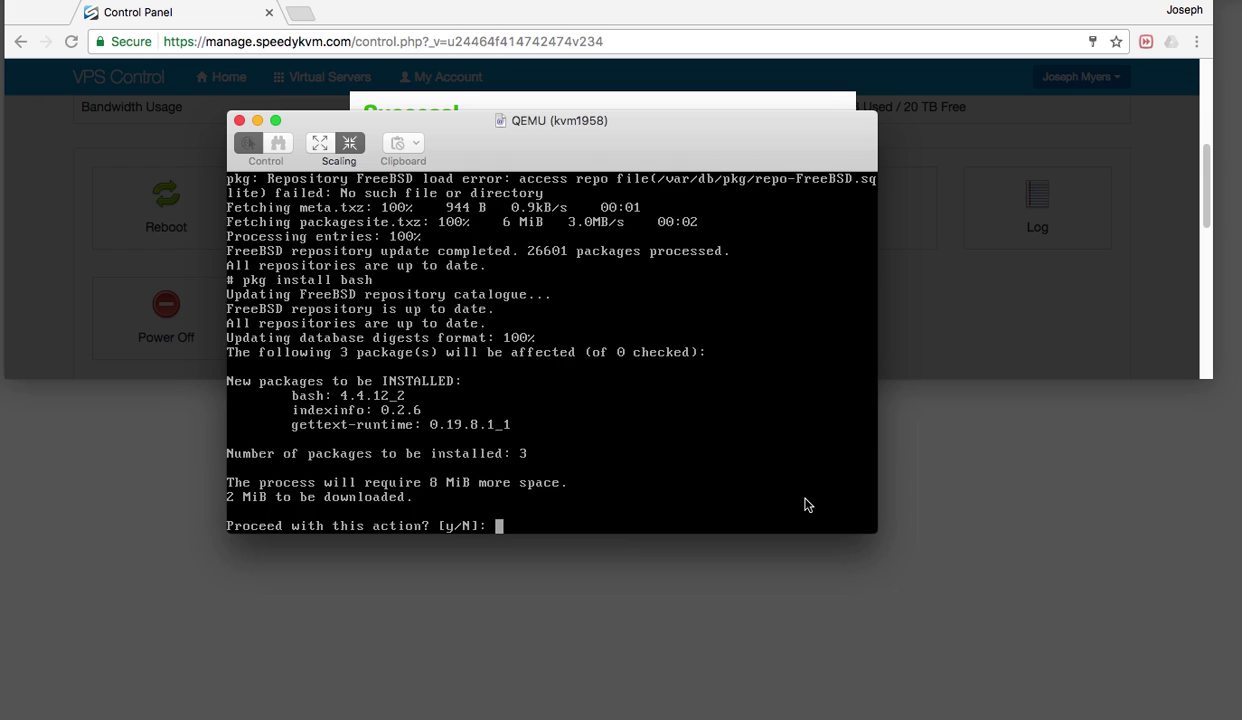
{"action": "type", "text": "y"}
{"action": "key", "text": "Return"}
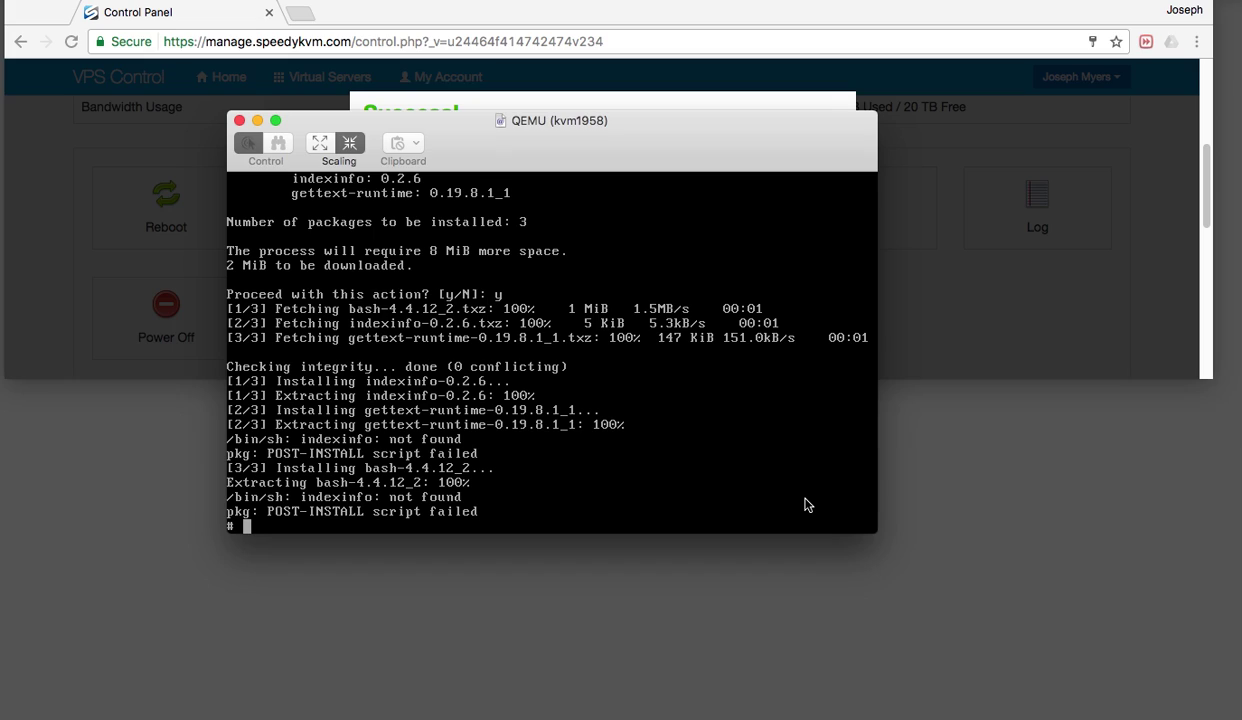
{"action": "type", "text": "exi"}
{"action": "key", "text": "BackSpace"}
{"action": "key", "text": "BackSpace"}
{"action": "key", "text": "BackSpace"}
{"action": "left_click", "coordinate": [755, 637]}
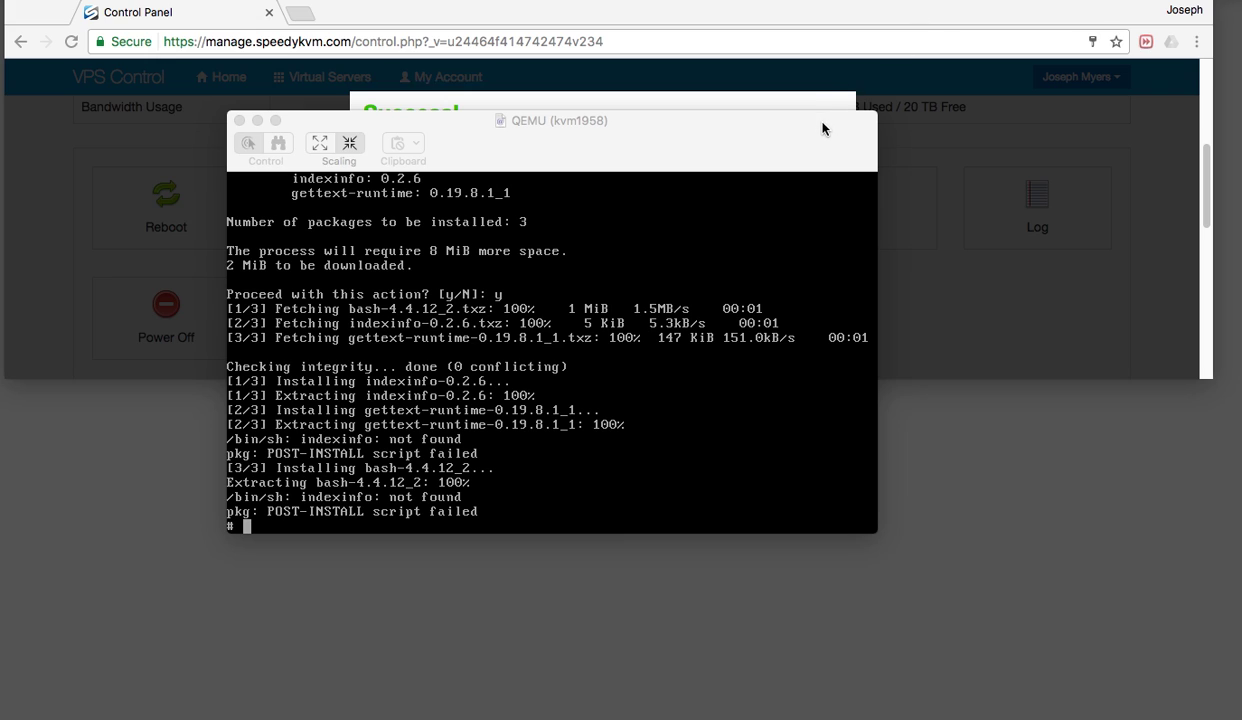
- Dismiss the reboot message and set Boot Order to (1) Hard Disk (2) CDROM
{"action": "left_click_drag", "start_coordinate": [822, 128], "coordinate": [779, 715]}
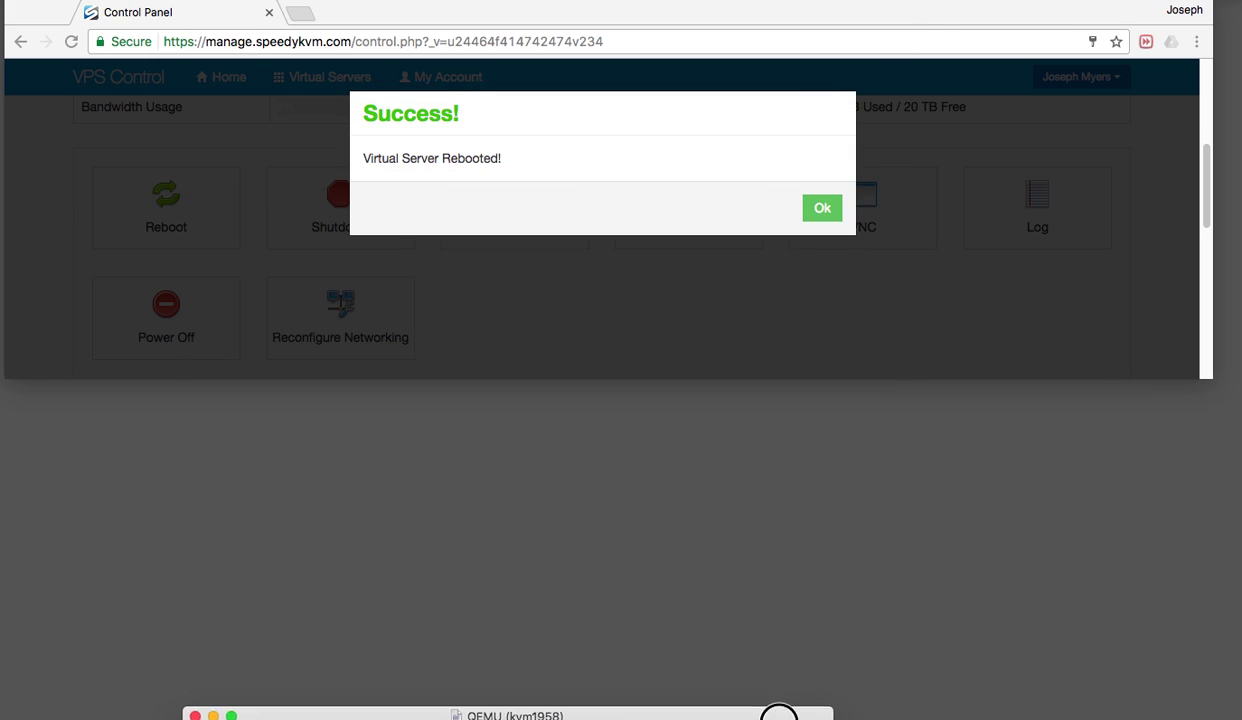
{"action": "left_click", "coordinate": [818, 208]}
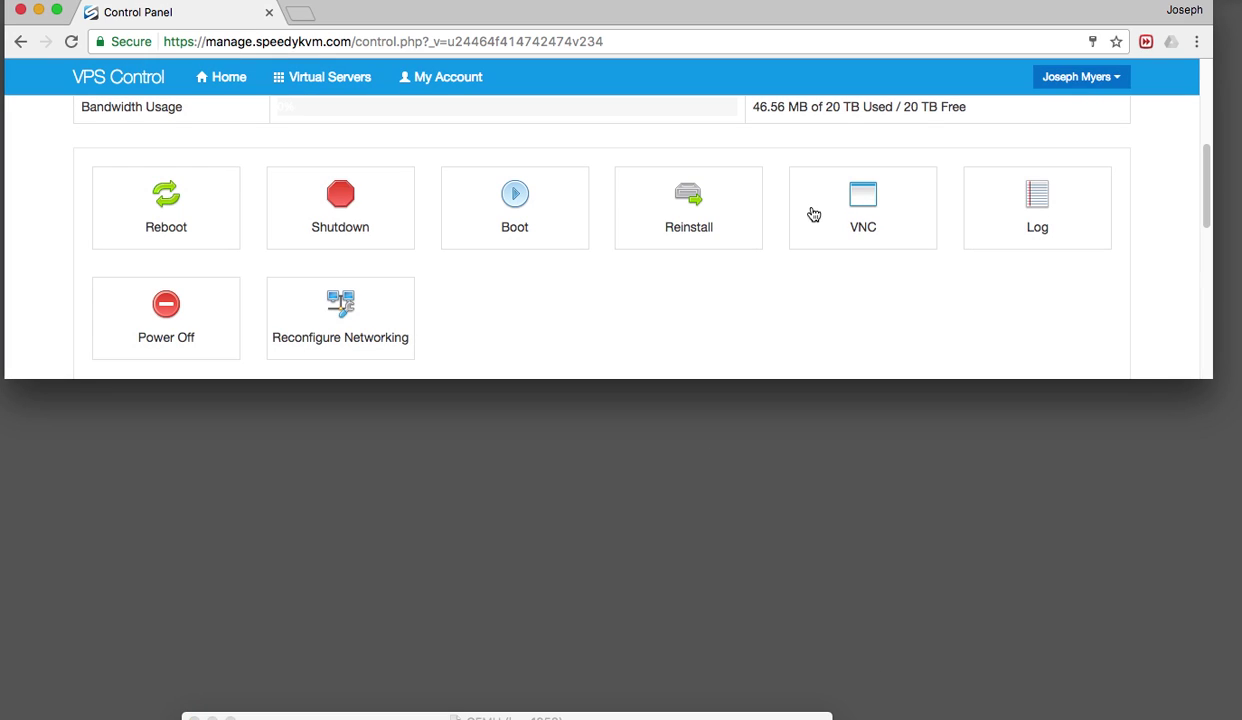
{"action": "scroll", "coordinate": [729, 308], "scroll_direction": "down", "scroll_amount": 5}
{"action": "scroll", "coordinate": [729, 308], "scroll_direction": "down", "scroll_amount": 2}
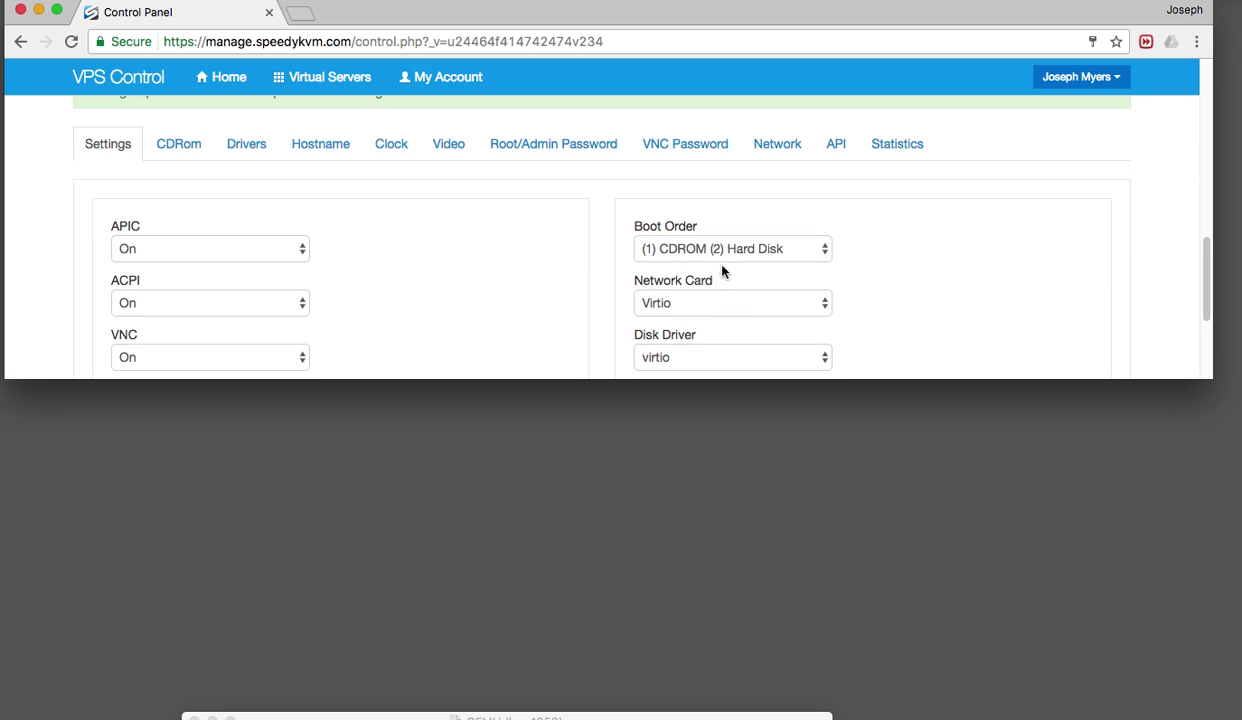
{"action": "left_click", "coordinate": [718, 249]}
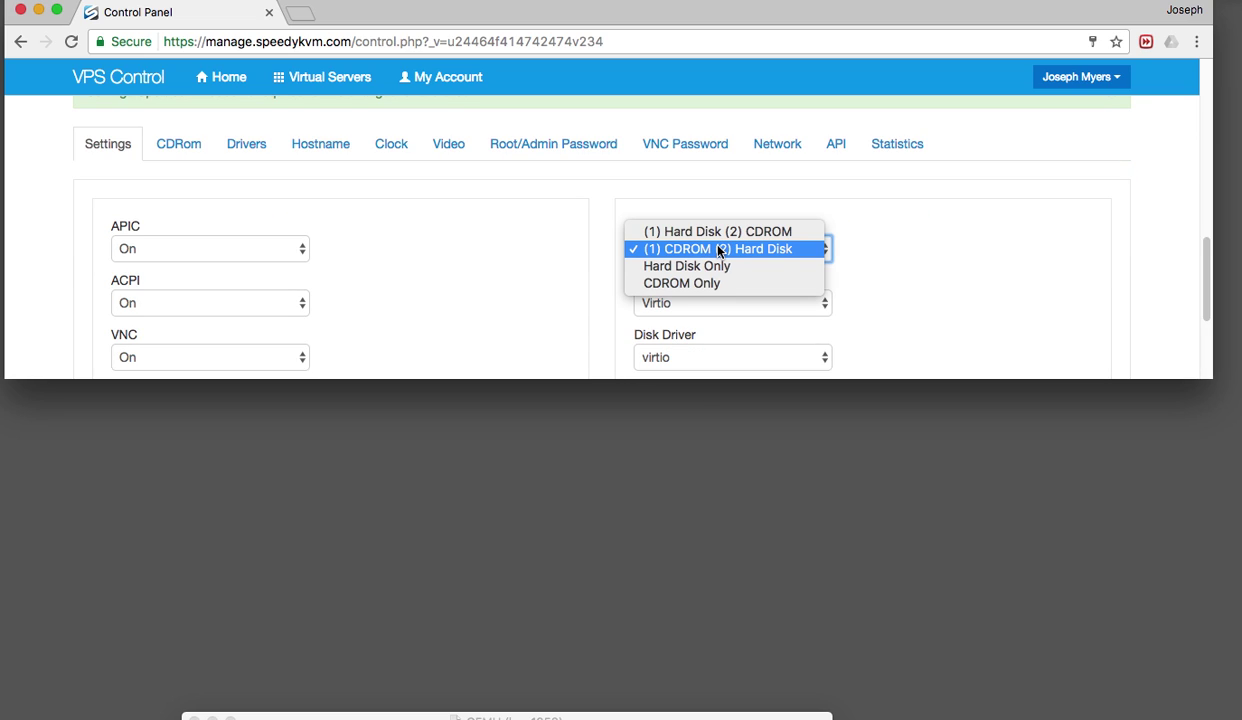
{"action": "left_click", "coordinate": [704, 228]}
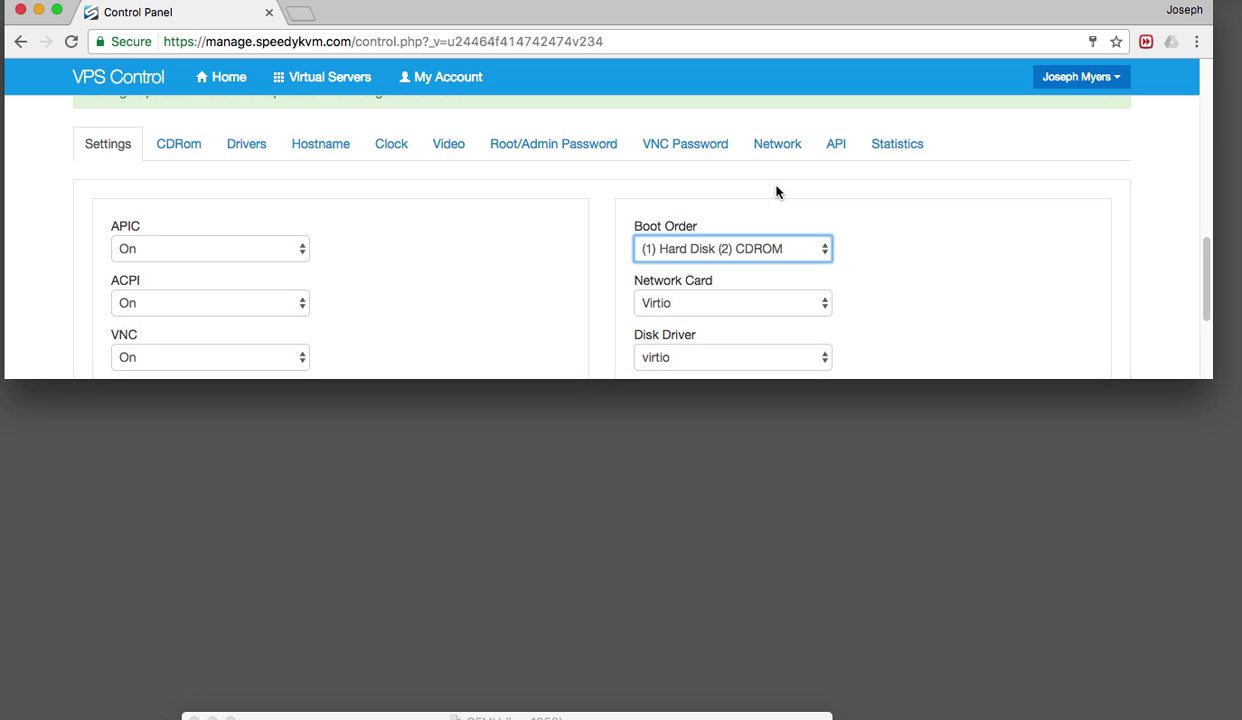
{"action": "scroll", "coordinate": [497, 238], "scroll_direction": "down", "scroll_amount": 2}
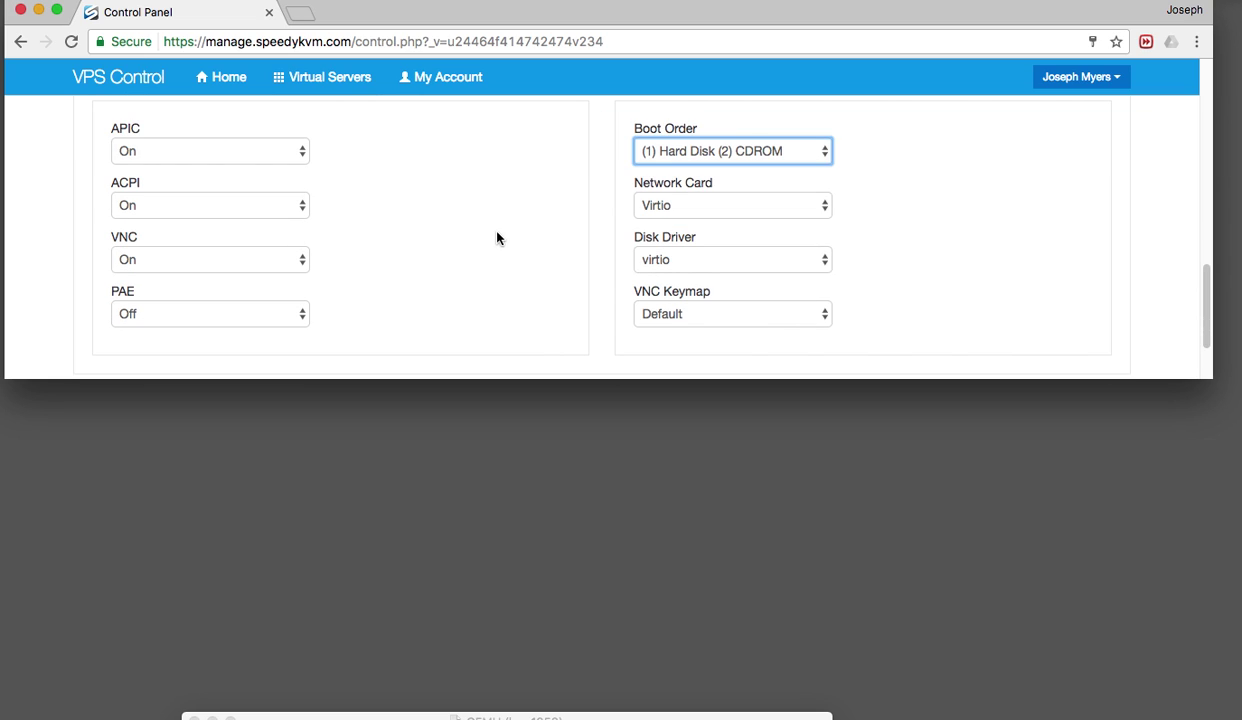
{"action": "scroll", "coordinate": [498, 262], "scroll_direction": "up", "scroll_amount": 3}
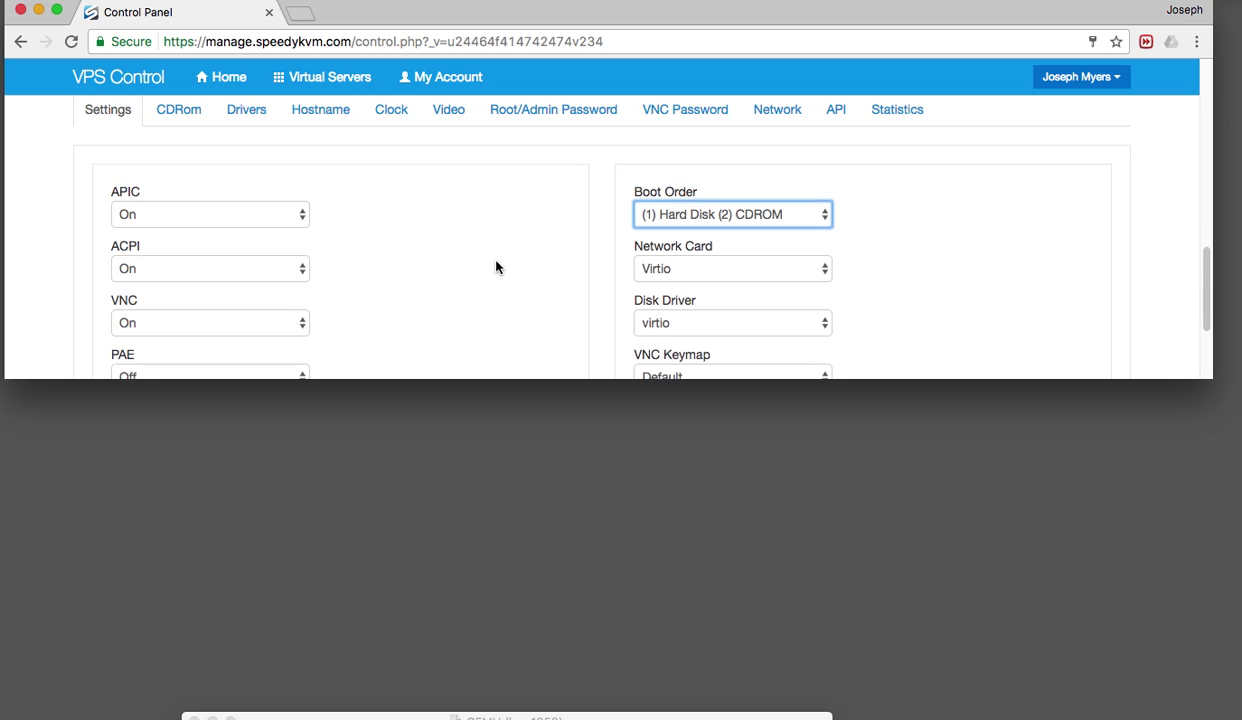
- Unmount the FreeBSD installation CD-ROM on the CDRom tab, then return to general settings
{"action": "left_click", "coordinate": [190, 190]}
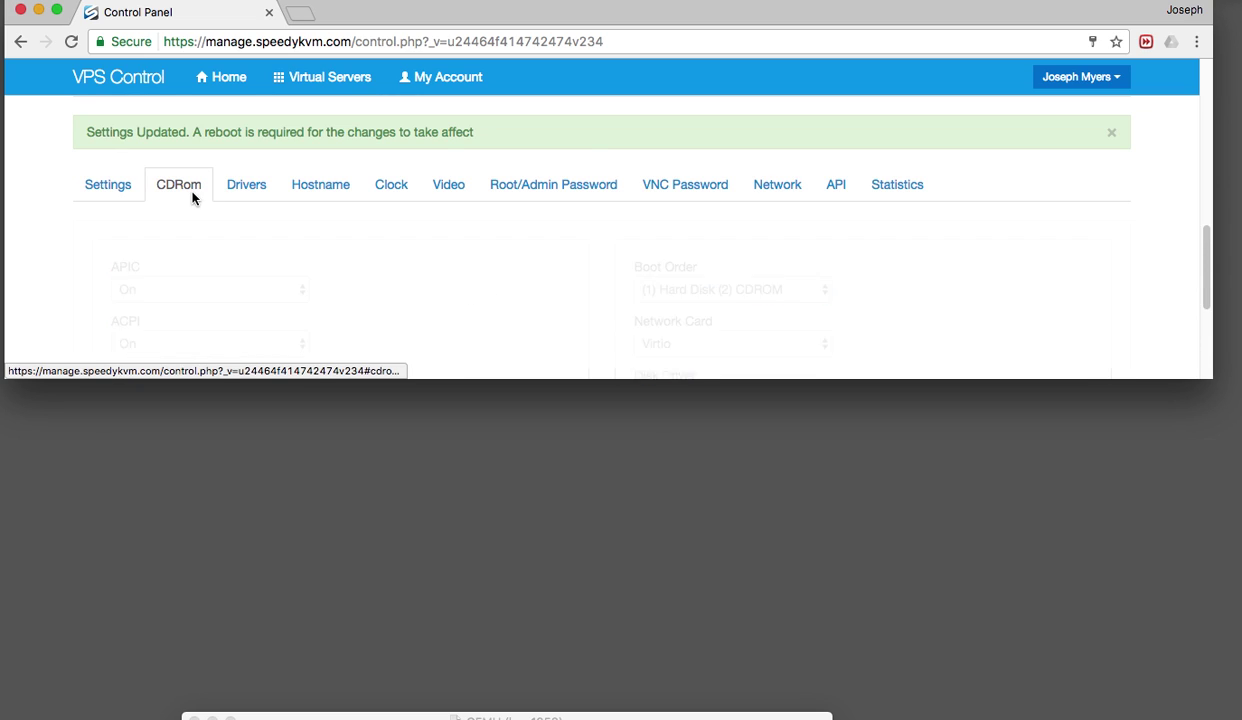
{"action": "left_click", "coordinate": [147, 320]}
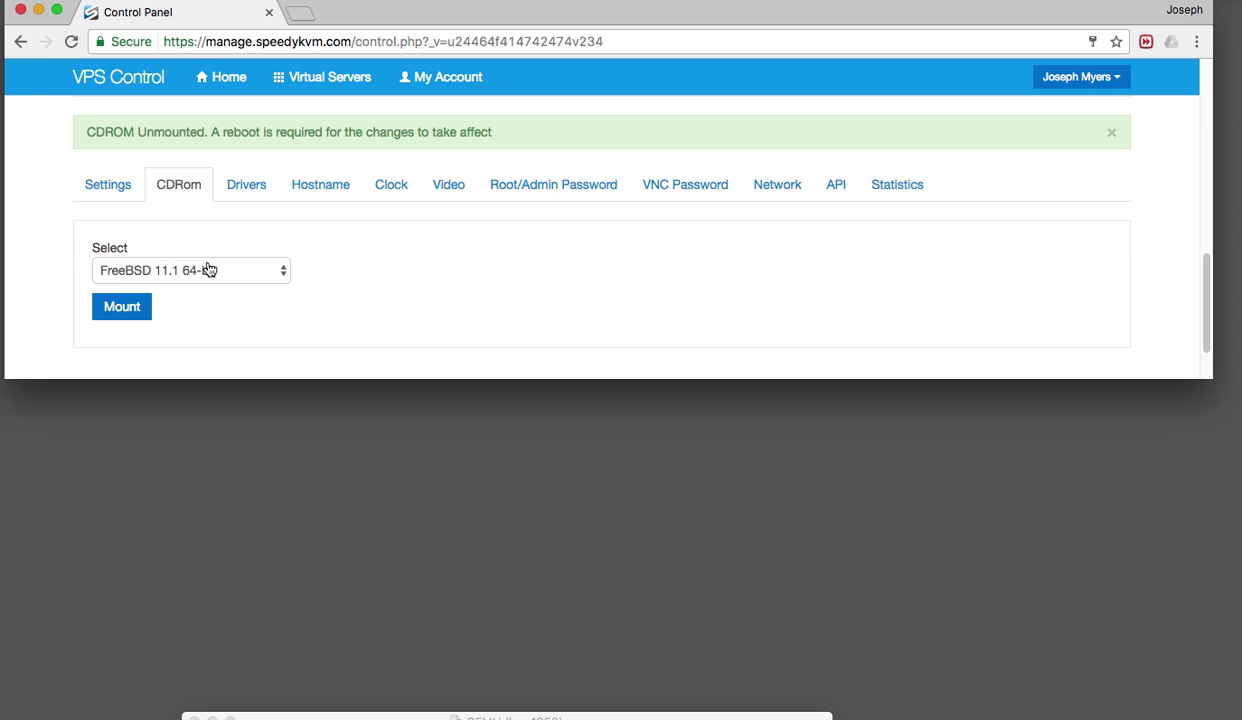
{"action": "scroll", "coordinate": [48, 248], "scroll_direction": "up", "scroll_amount": 3}
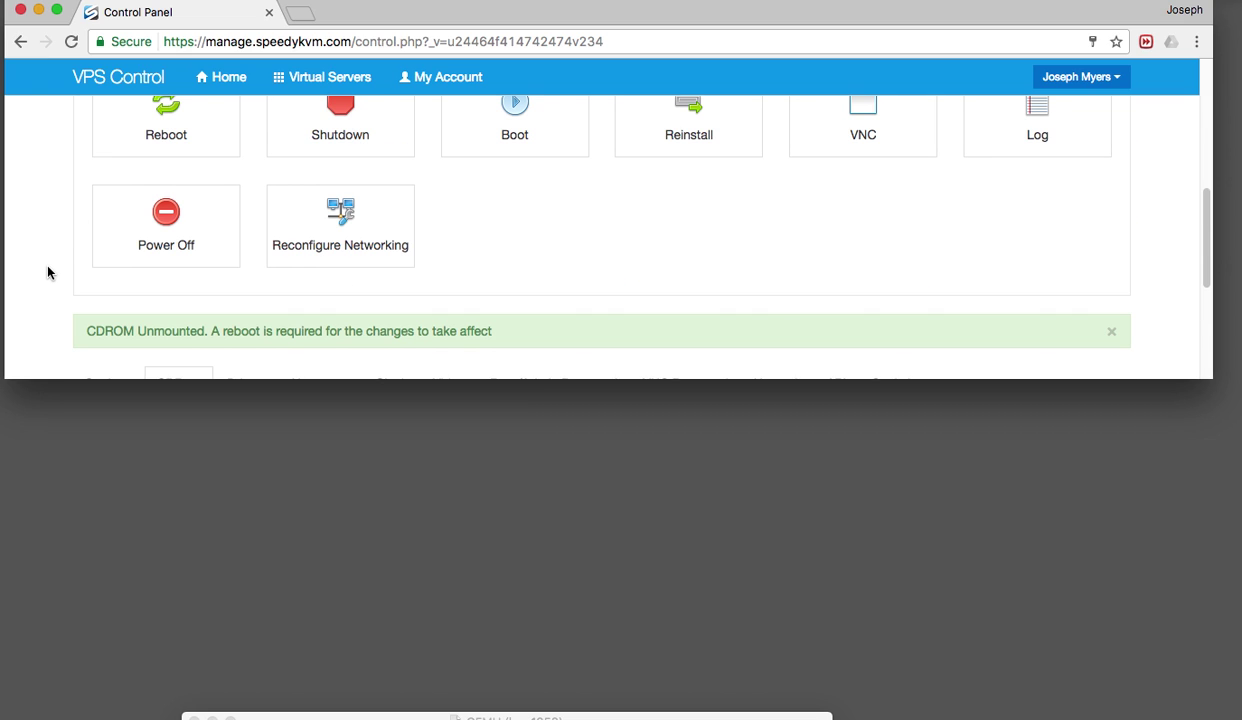
{"action": "scroll", "coordinate": [46, 257], "scroll_direction": "up", "scroll_amount": 5}
{"action": "scroll", "coordinate": [68, 268], "scroll_direction": "down", "scroll_amount": 8}
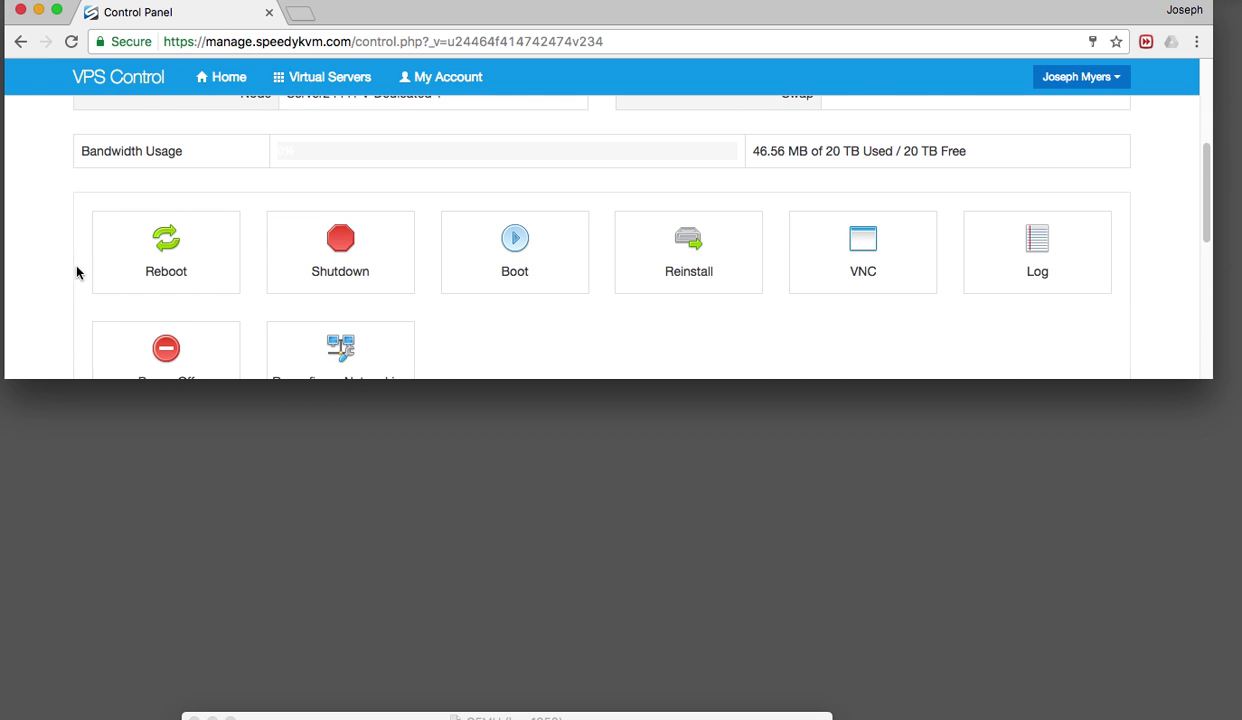
{"action": "left_click", "coordinate": [90, 206]}
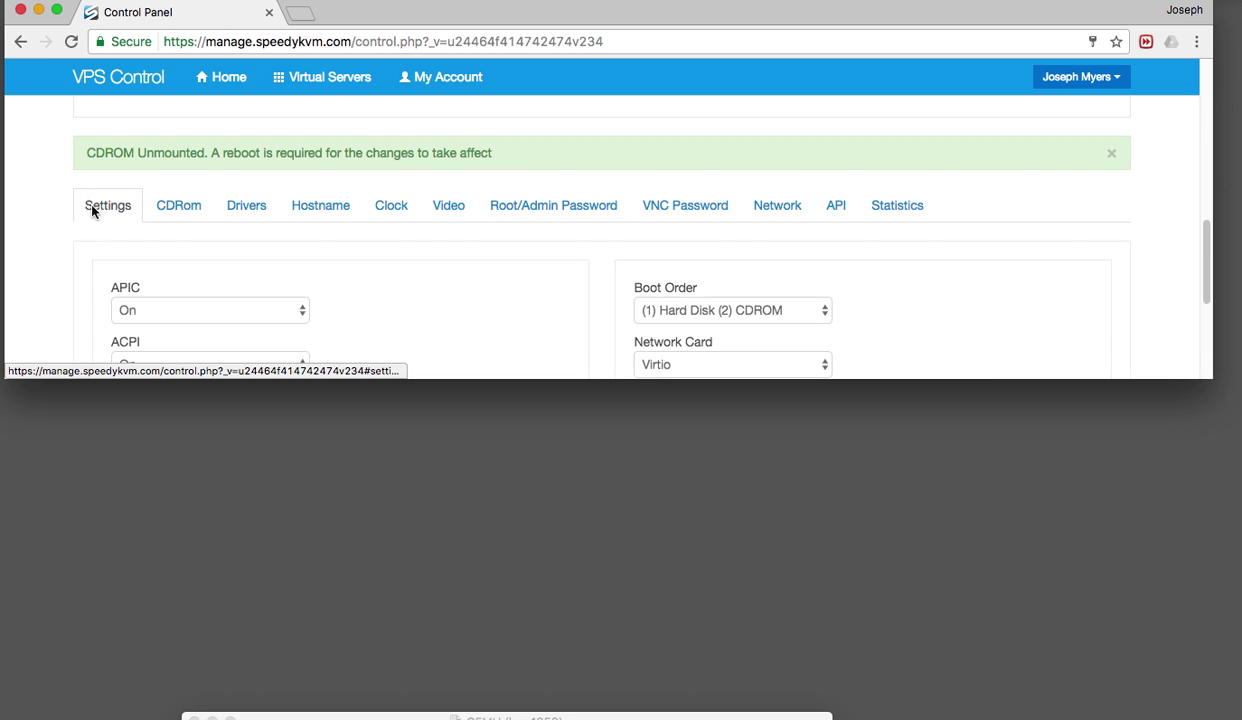
{"action": "scroll", "coordinate": [110, 236], "scroll_direction": "down", "scroll_amount": 1}
{"action": "scroll", "coordinate": [108, 243], "scroll_direction": "up", "scroll_amount": 5}
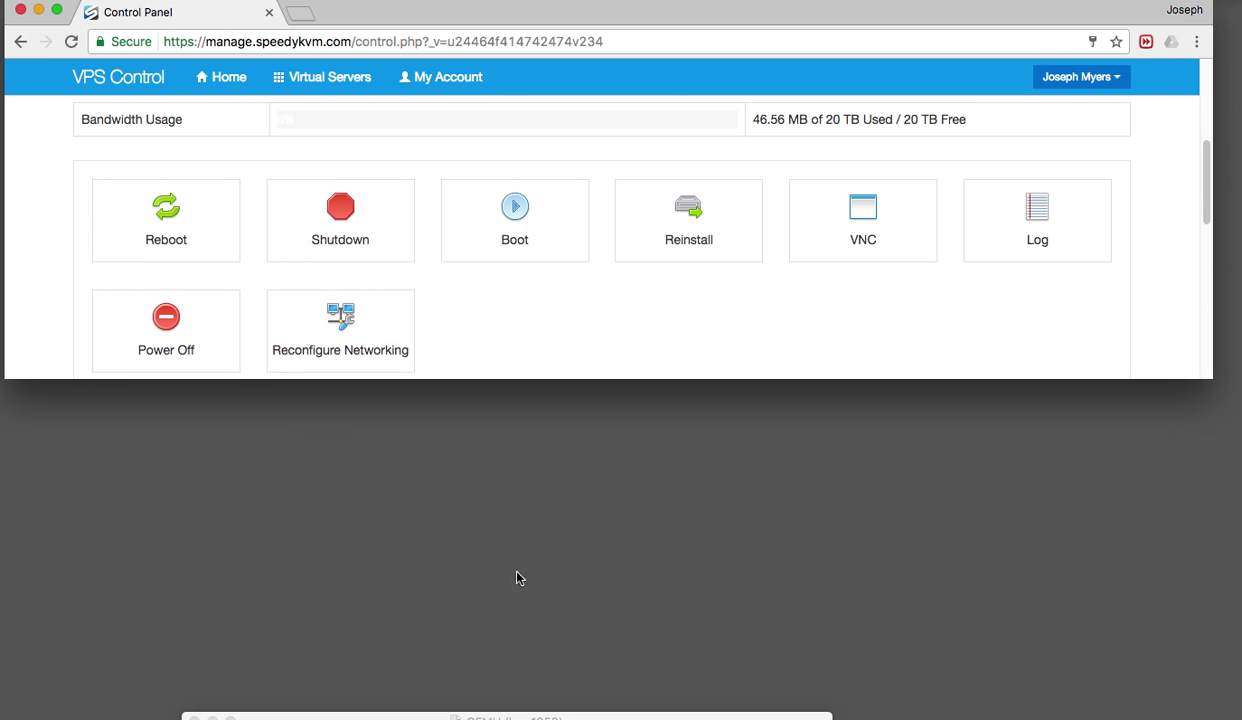
- Reboot the virtual server, confirm with Yes, and bring the console window to the front
{"action": "left_click_drag", "start_coordinate": [634, 714], "coordinate": [918, 233]}
{"action": "left_click", "coordinate": [161, 208]}
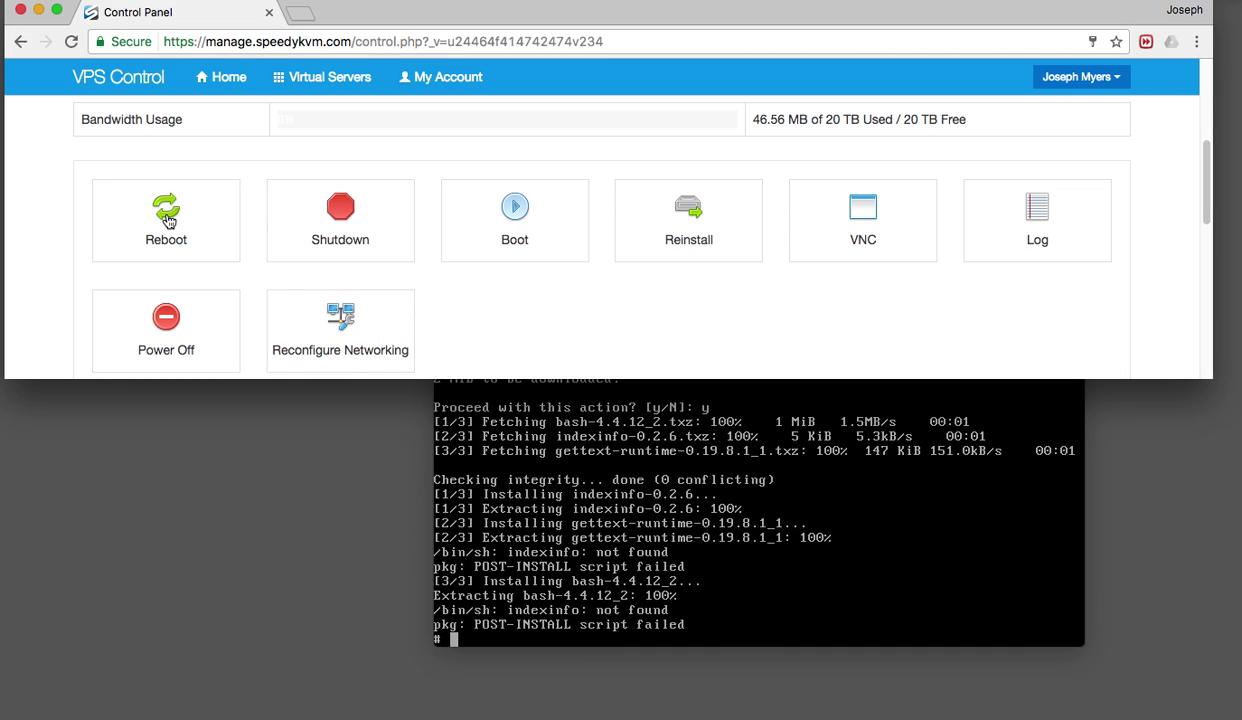
{"action": "left_click", "coordinate": [166, 211]}
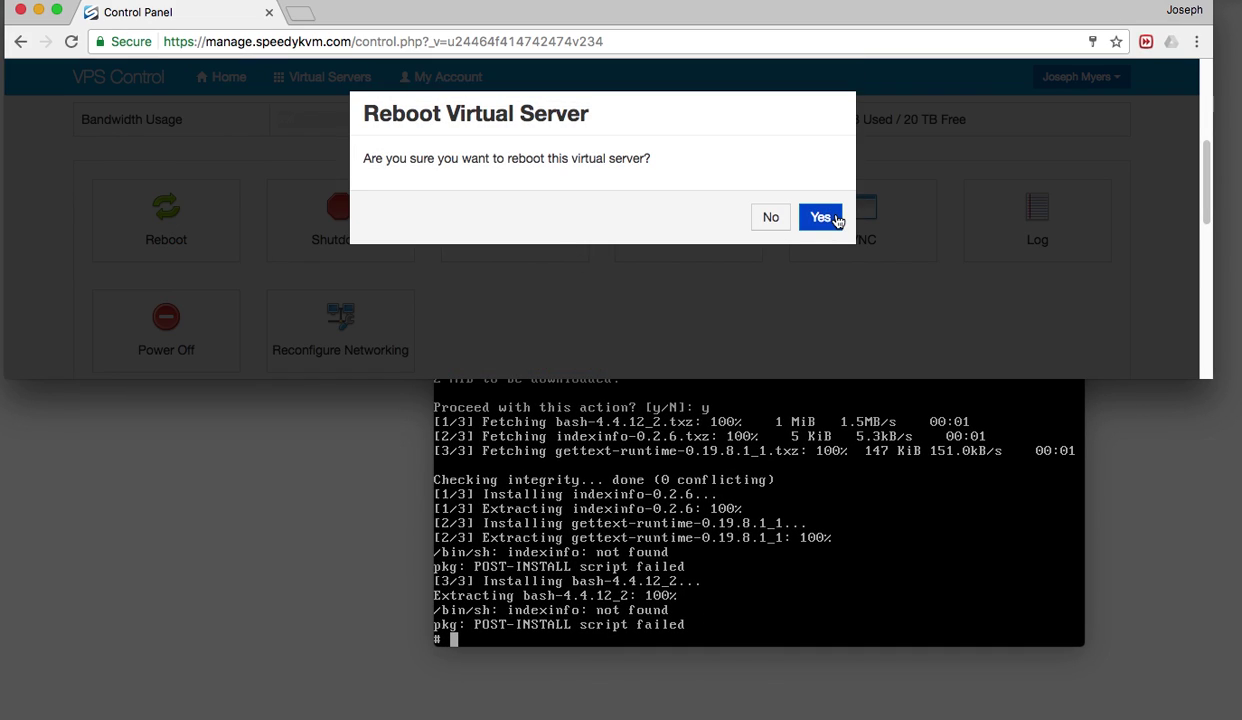
{"action": "left_click", "coordinate": [868, 485]}
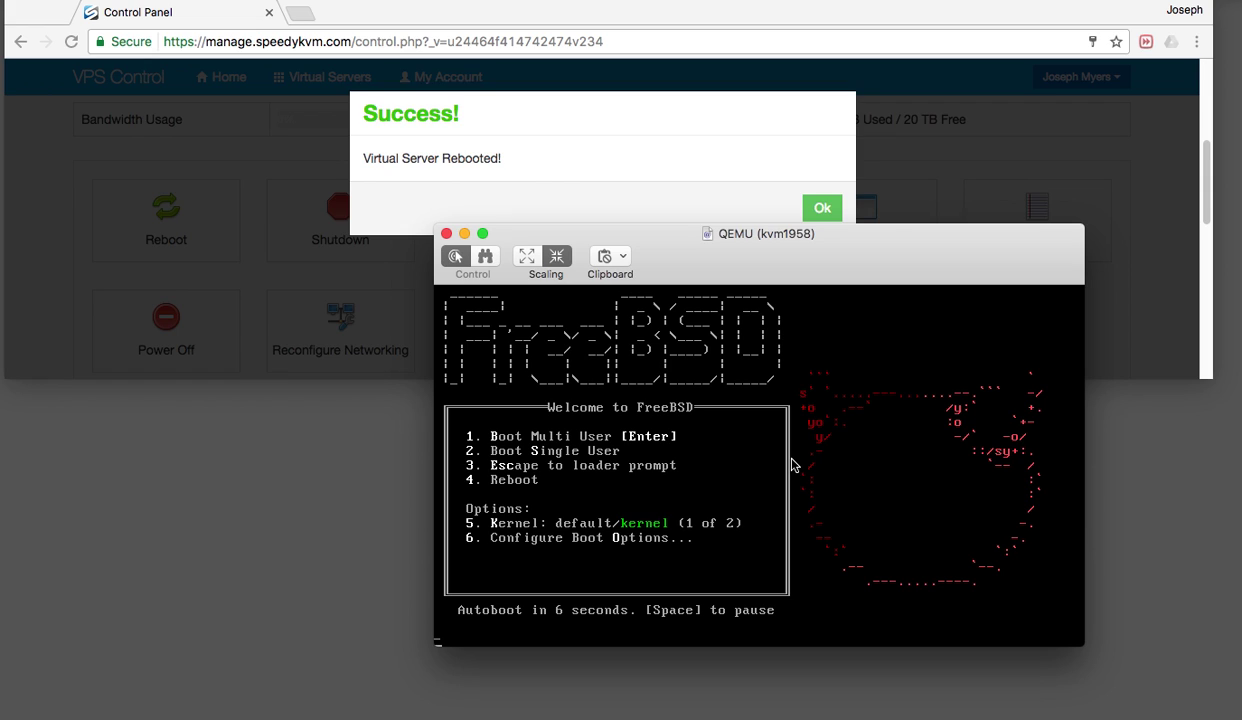
- Boot FreeBSD from the boot menu and log in as root with the root password
{"action": "key", "text": "Return"}
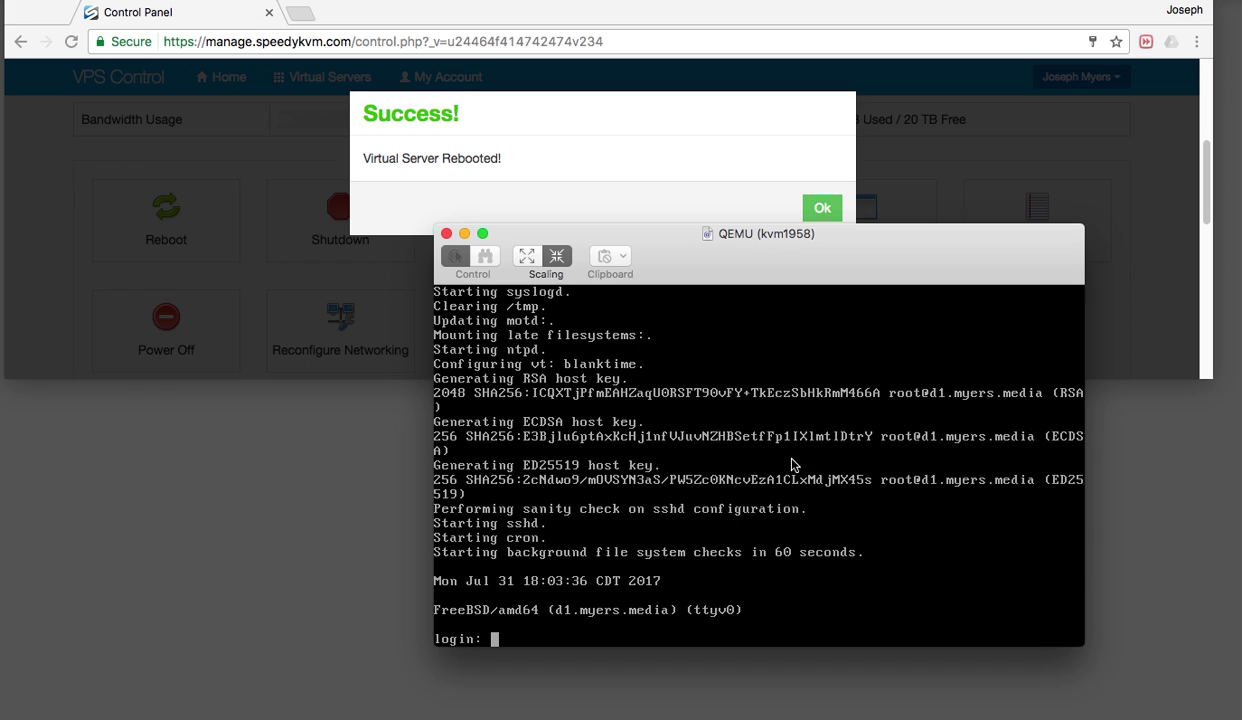
{"action": "type", "text": "root"}
{"action": "key", "text": "Return"}
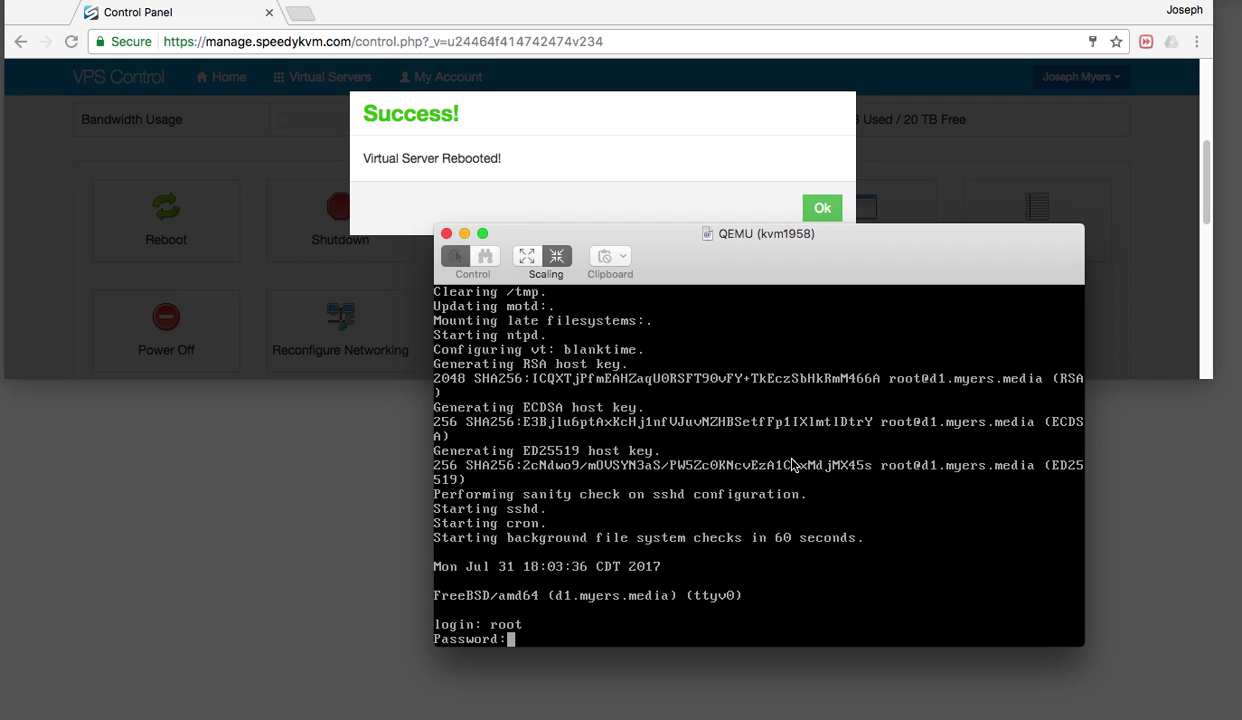
{"action": "key", "text": "Return"}
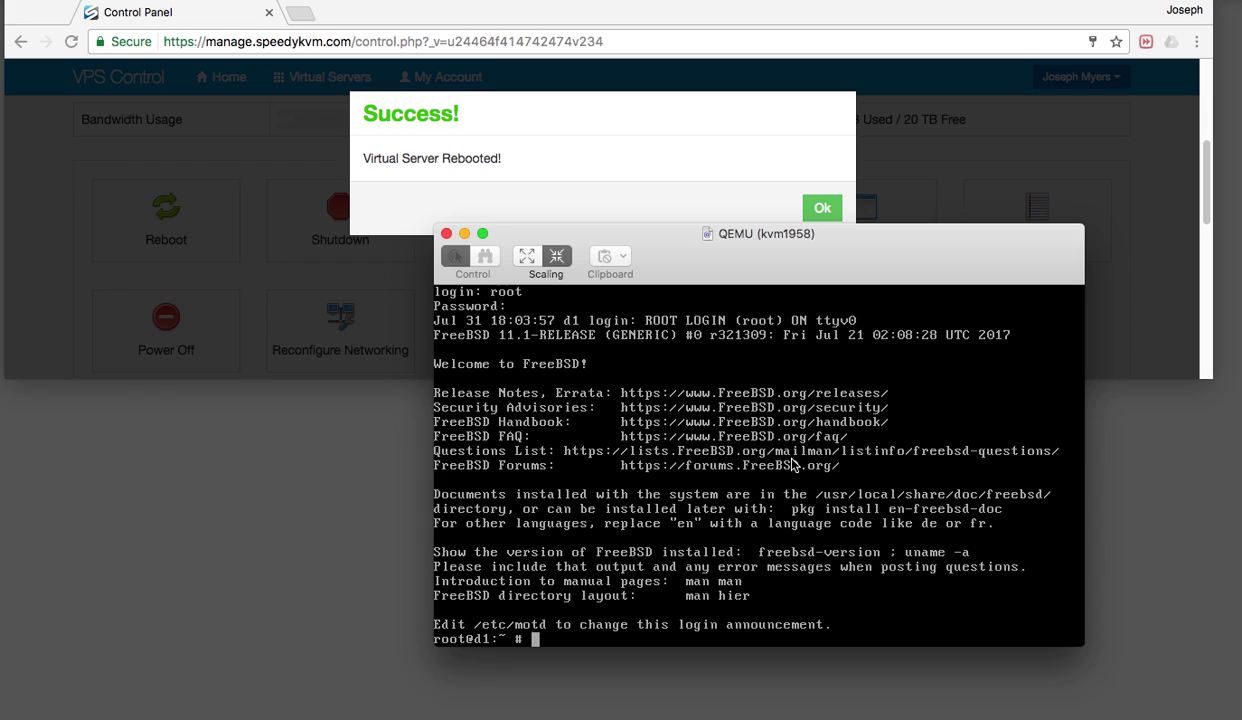